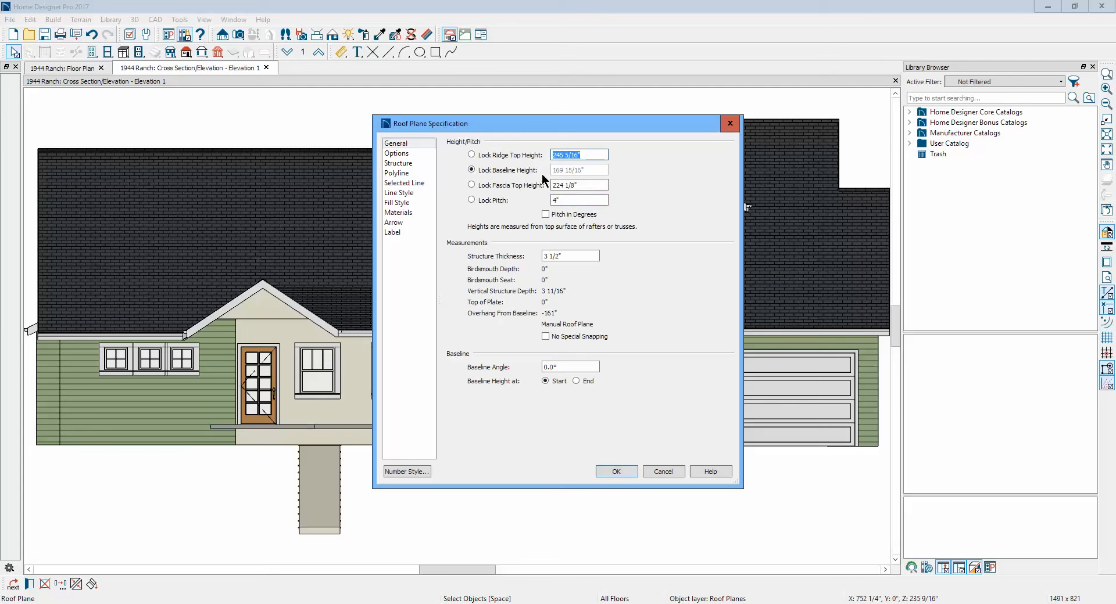
# - Set the structure thickness of the right lower roof plane on the garage gable to 4 inches
pyautogui.click(663, 471)
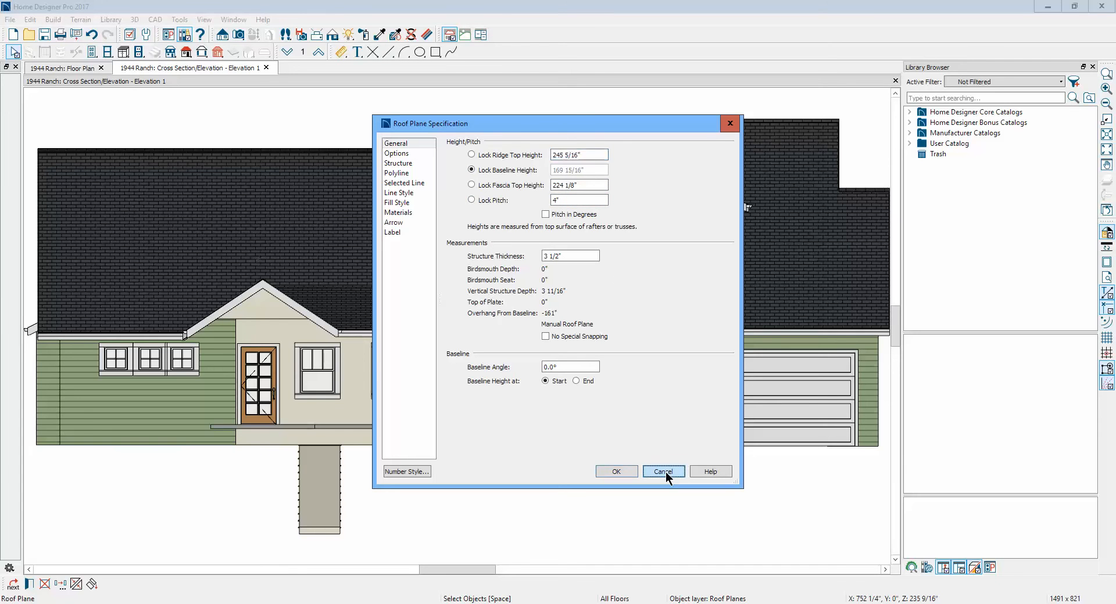
pyautogui.doubleClick(704, 194)
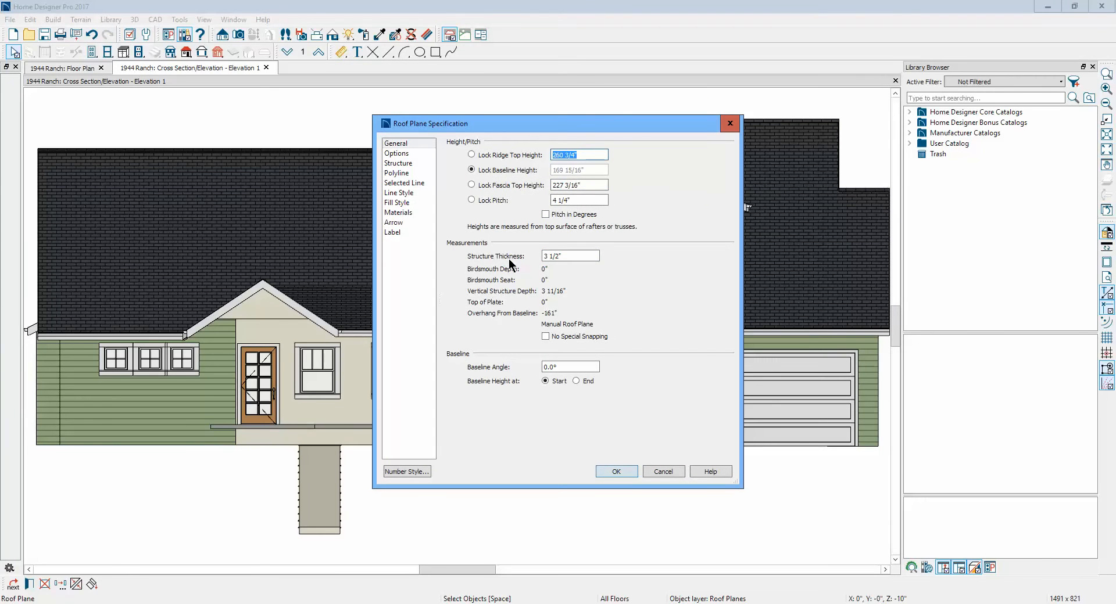
pyautogui.click(558, 255)
pyautogui.write('4')
pyautogui.click(615, 471)
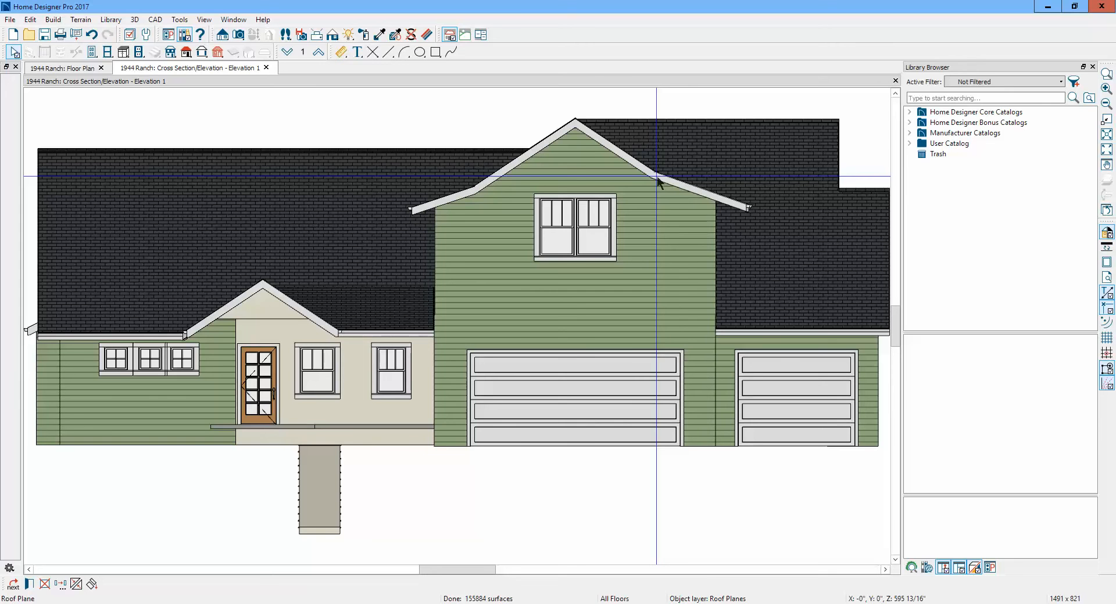
# - Set the pitch of the garage gable's right lower roof plane to 4 inches
pyautogui.doubleClick(689, 189)
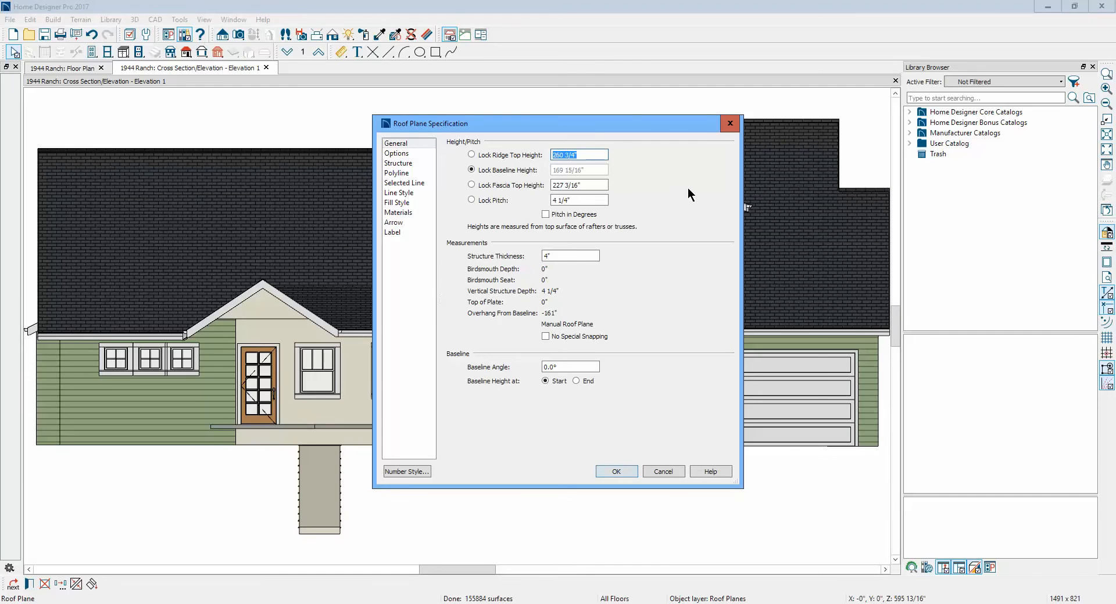
pyautogui.click(593, 200)
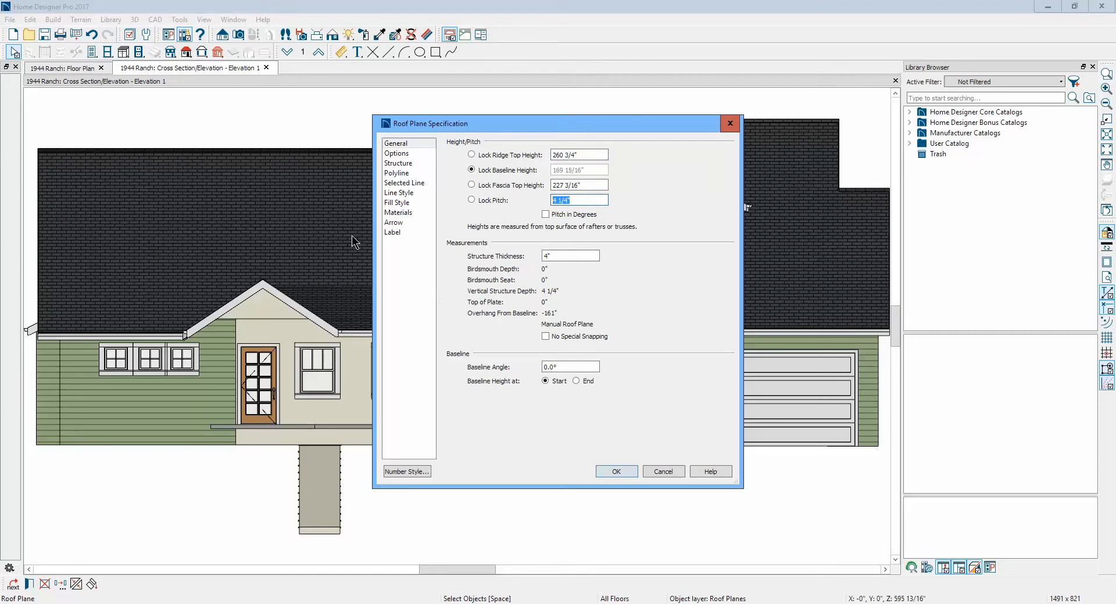
pyautogui.write('4')
pyautogui.click(616, 469)
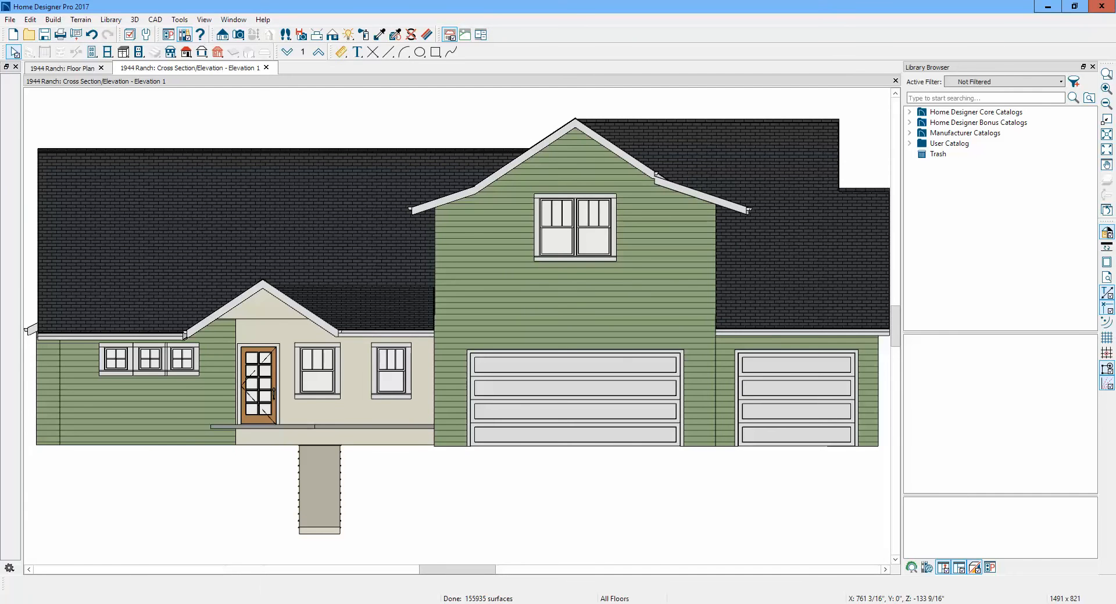
# - Check the reference house picture in the browser and set the pitch of both lower garage-gable roof planes to 6 inches
pyautogui.click(197, 602)
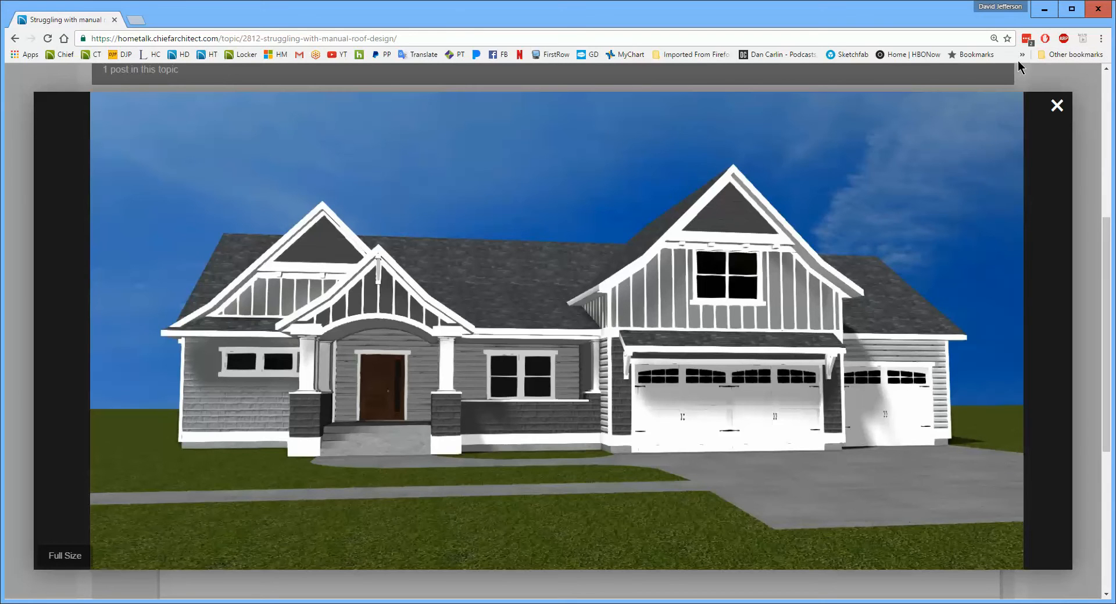
pyautogui.click(1045, 9)
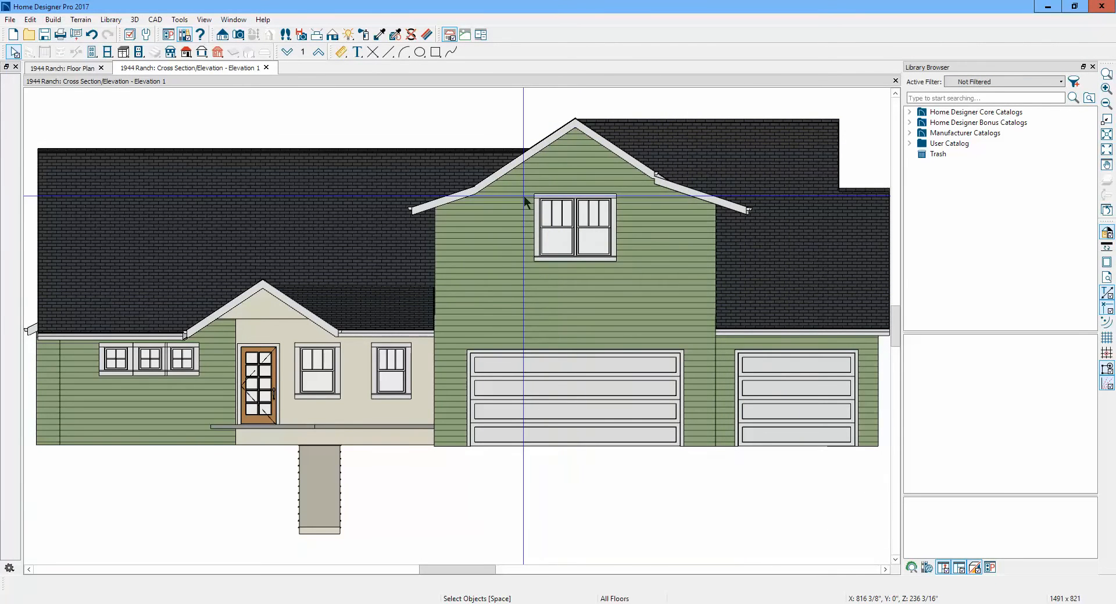
pyautogui.click(457, 199)
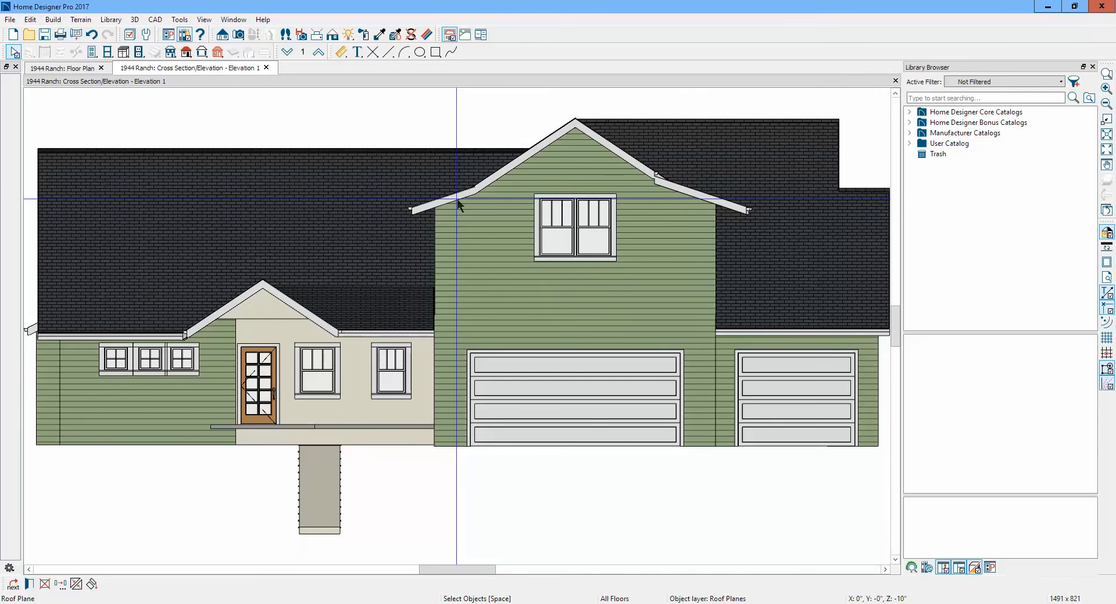
pyautogui.keyDown('shift'); pyautogui.click(700, 195); pyautogui.keyUp('shift')
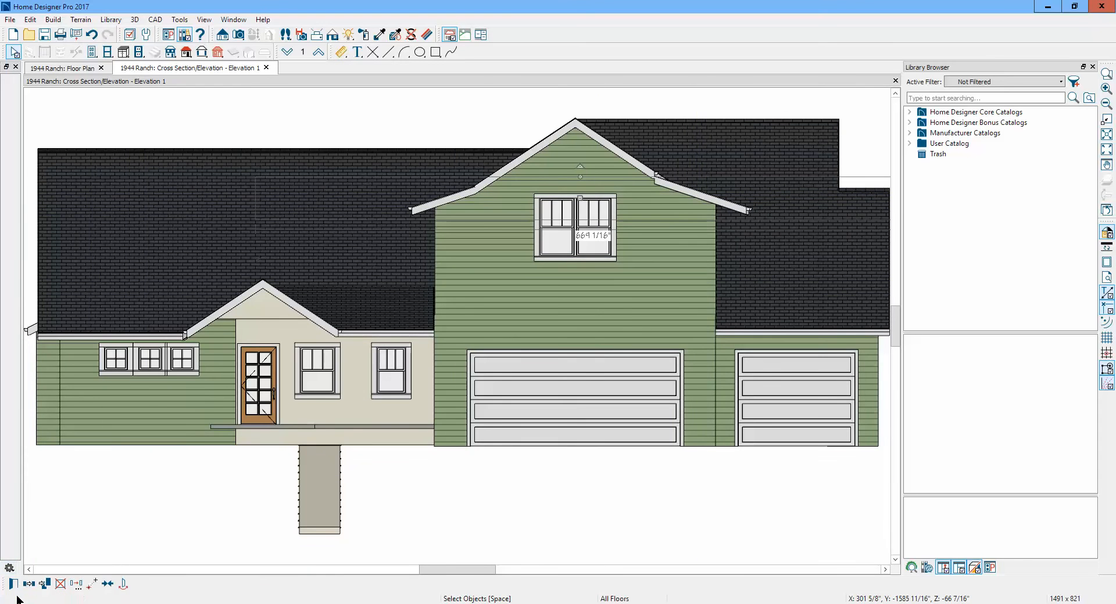
pyautogui.click(12, 585)
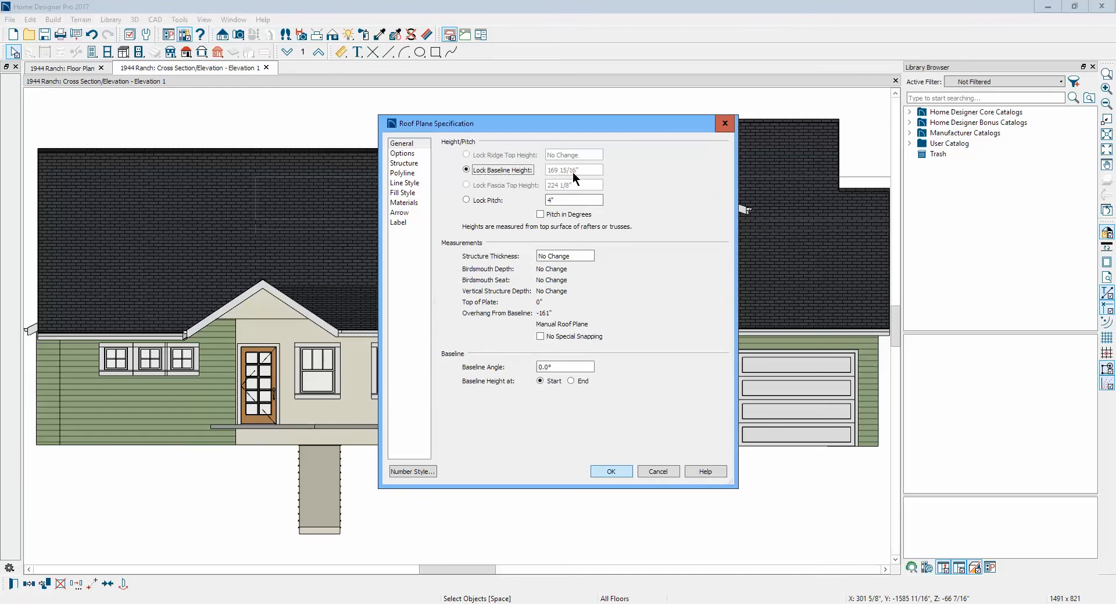
pyautogui.press('Tab')
pyautogui.write('6')
pyautogui.click(617, 472)
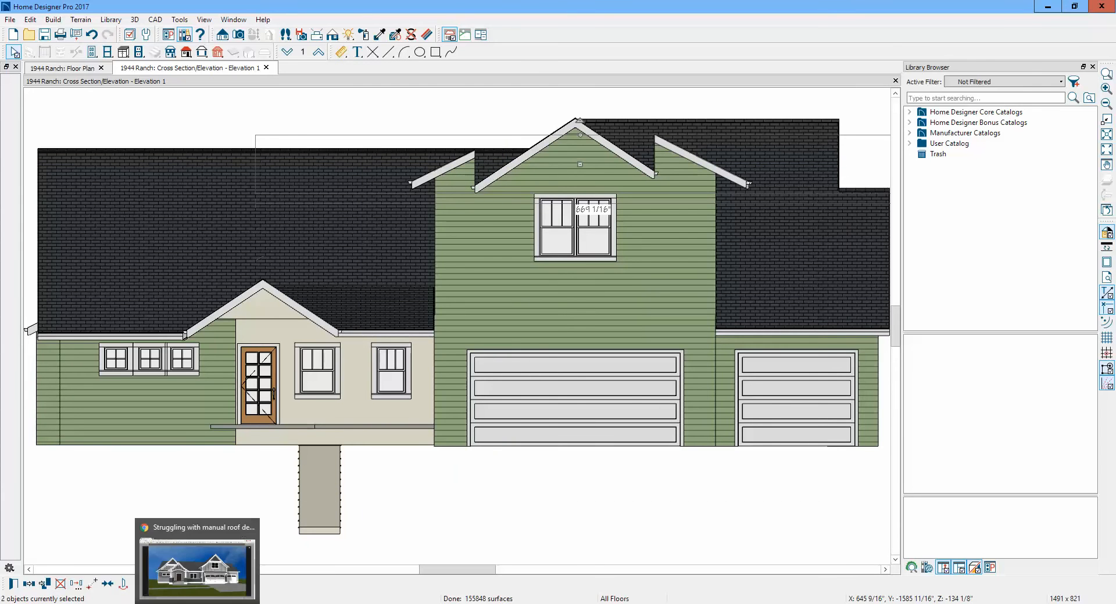
# - Recheck the reference house picture in the browser and copy the fascia top height of the garage gable's left upper roof plane
pyautogui.click(197, 557)
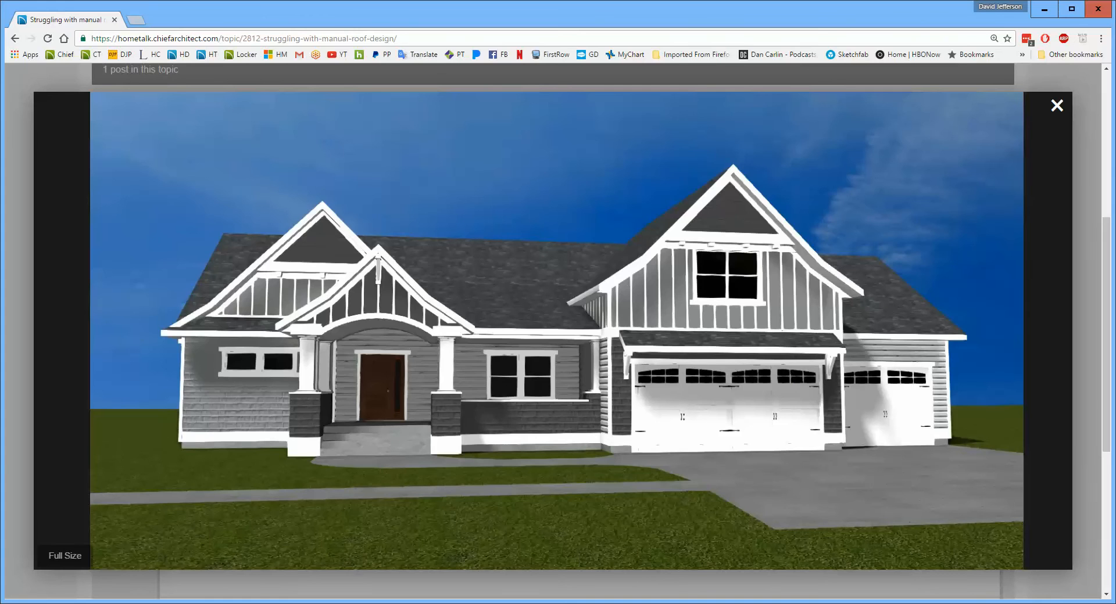
pyautogui.hotkey('alt', 'Tab')
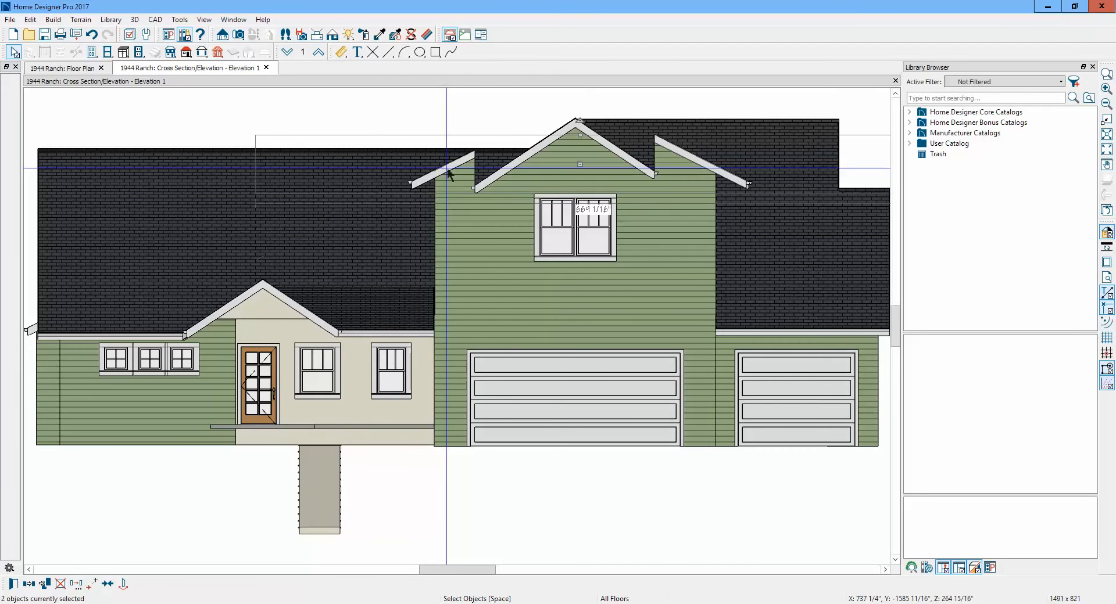
pyautogui.click(496, 179)
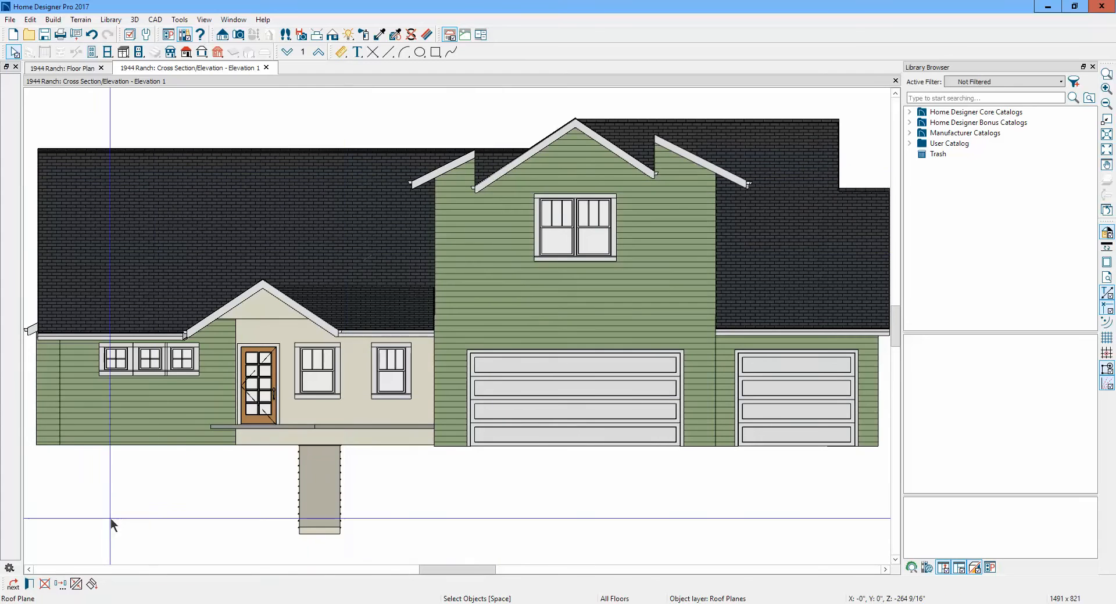
pyautogui.click(29, 584)
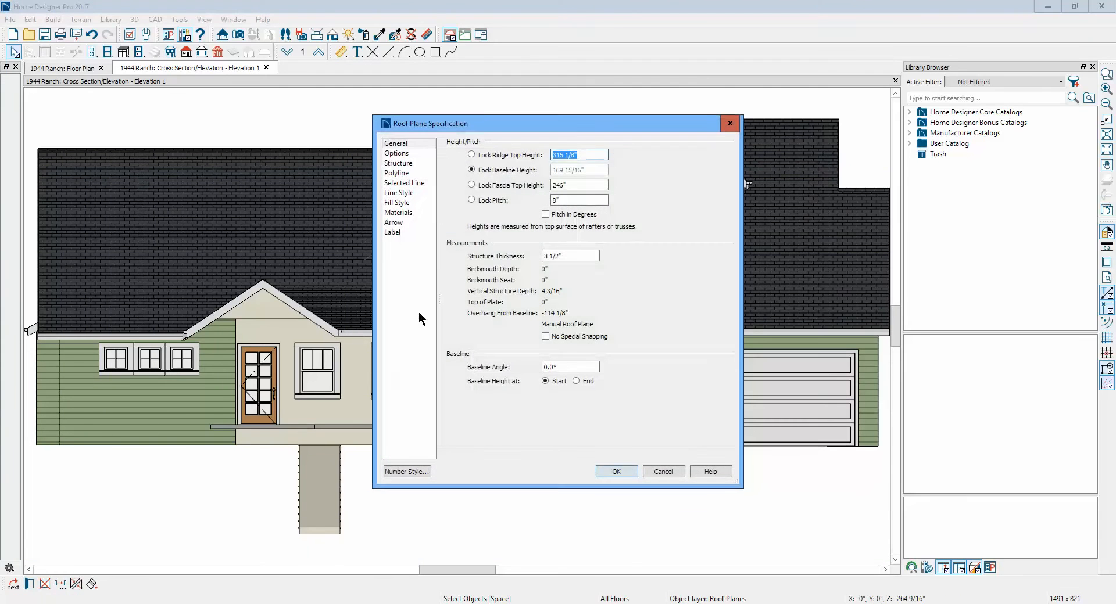
pyautogui.moveTo(552, 185); pyautogui.dragTo(564, 185)
pyautogui.rightClick(562, 186)
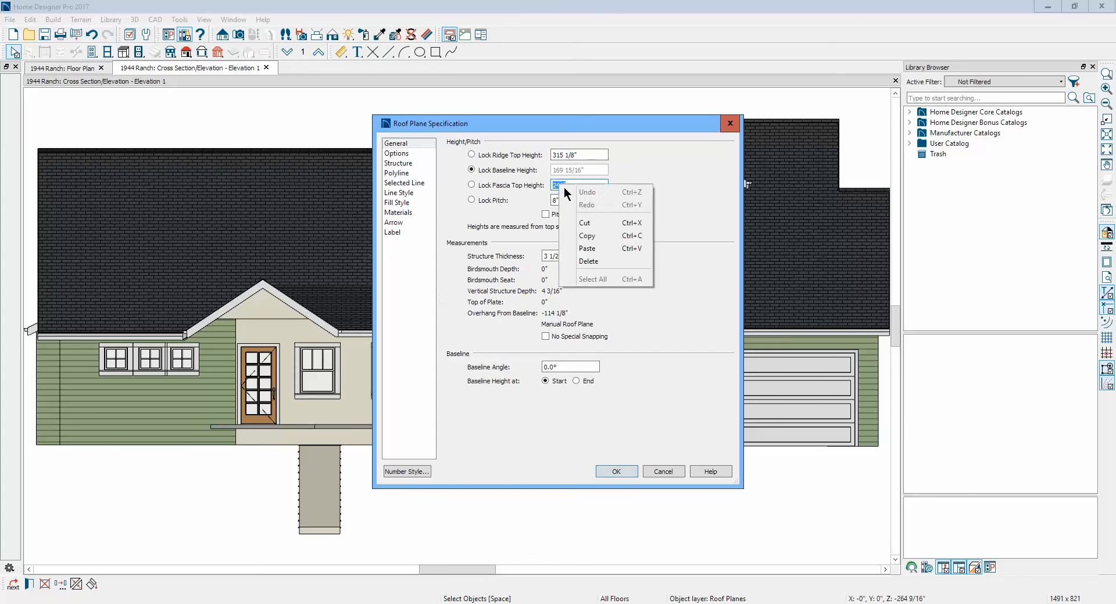
pyautogui.click(599, 233)
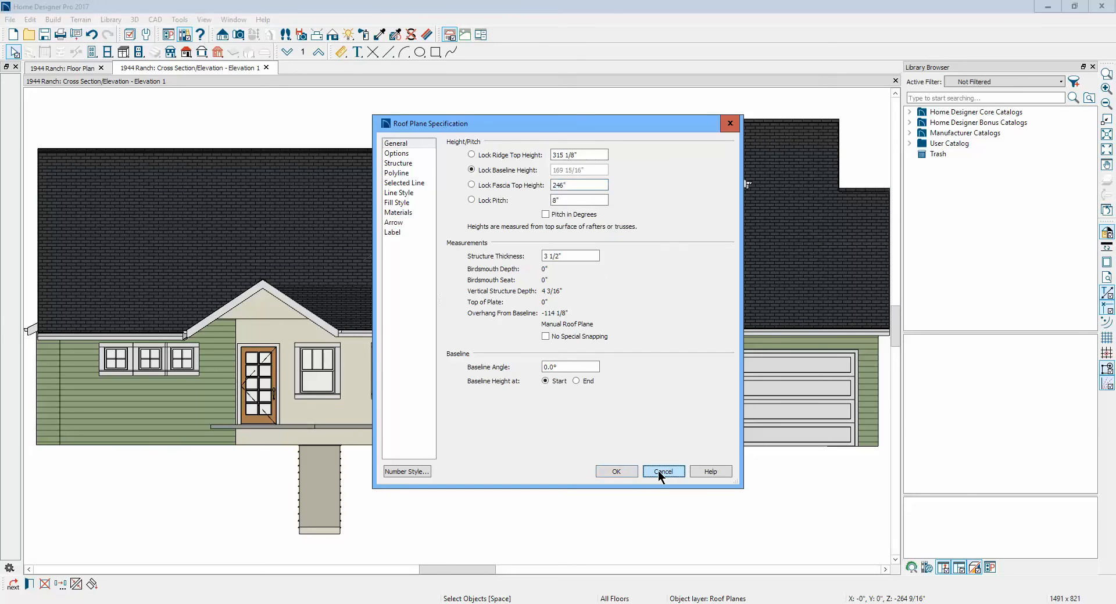
pyautogui.click(656, 474)
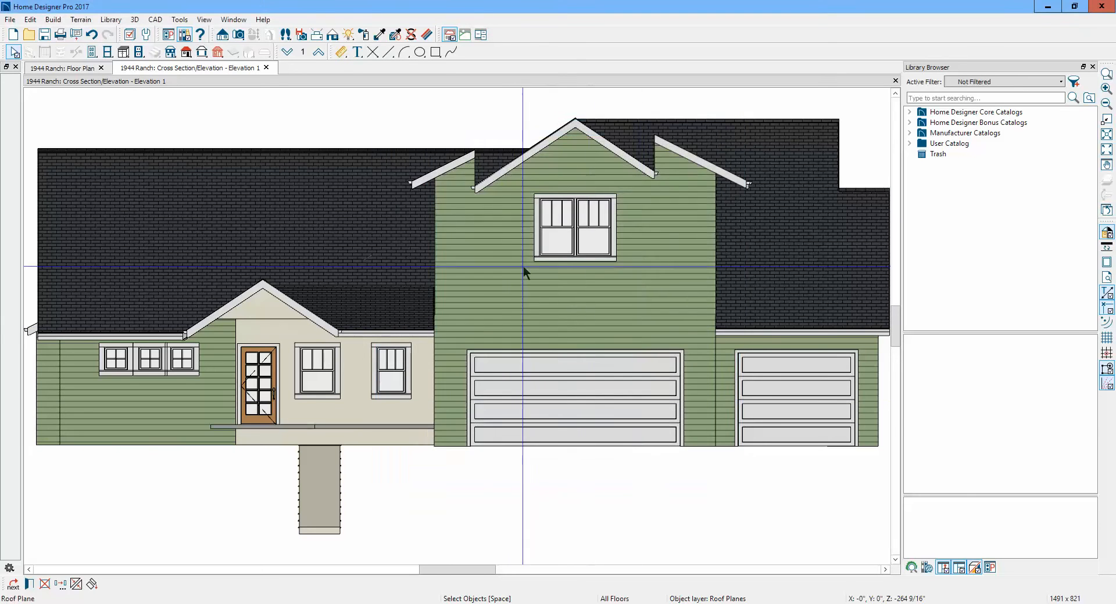
# - Lock the pitch of the garage gable's left lower roof plane and set its ridge top height to 246 inches
pyautogui.doubleClick(452, 172)
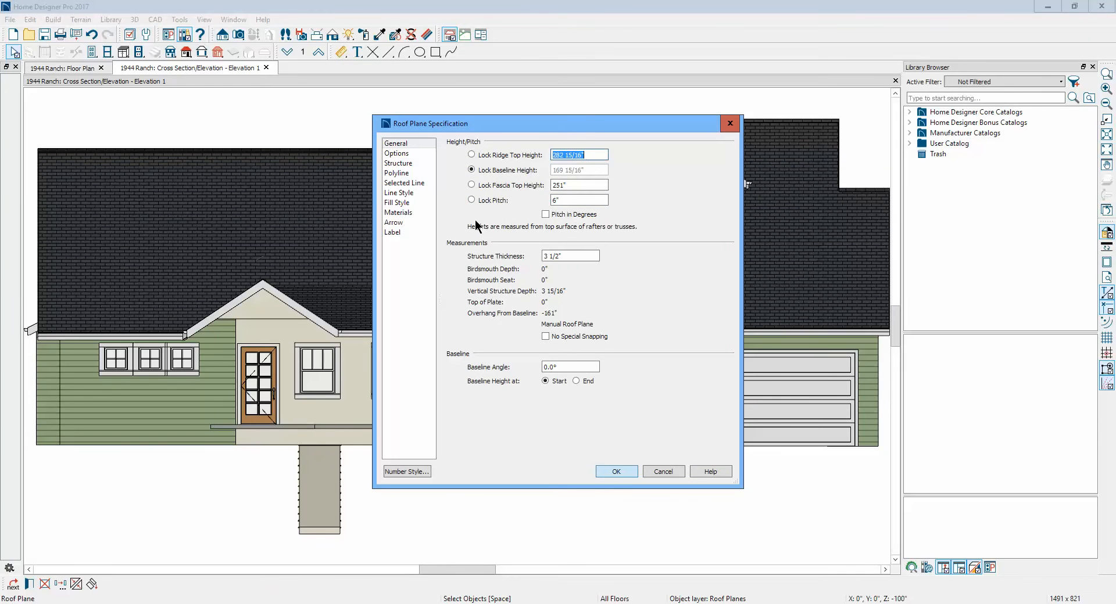
pyautogui.click(472, 200)
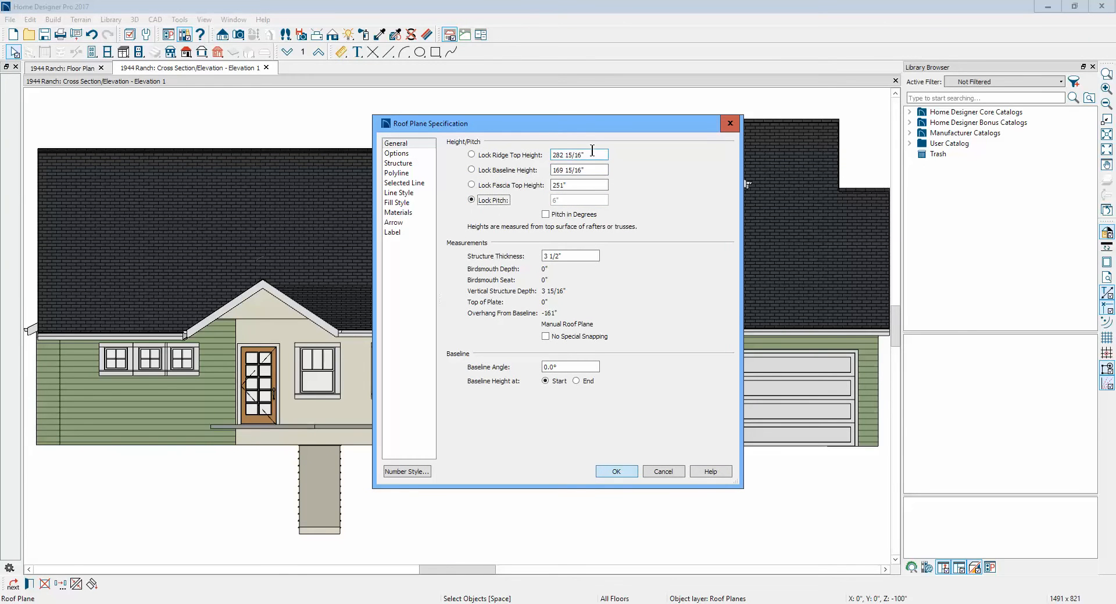
pyautogui.click(592, 152)
pyautogui.write('246"')
pyautogui.click(634, 469)
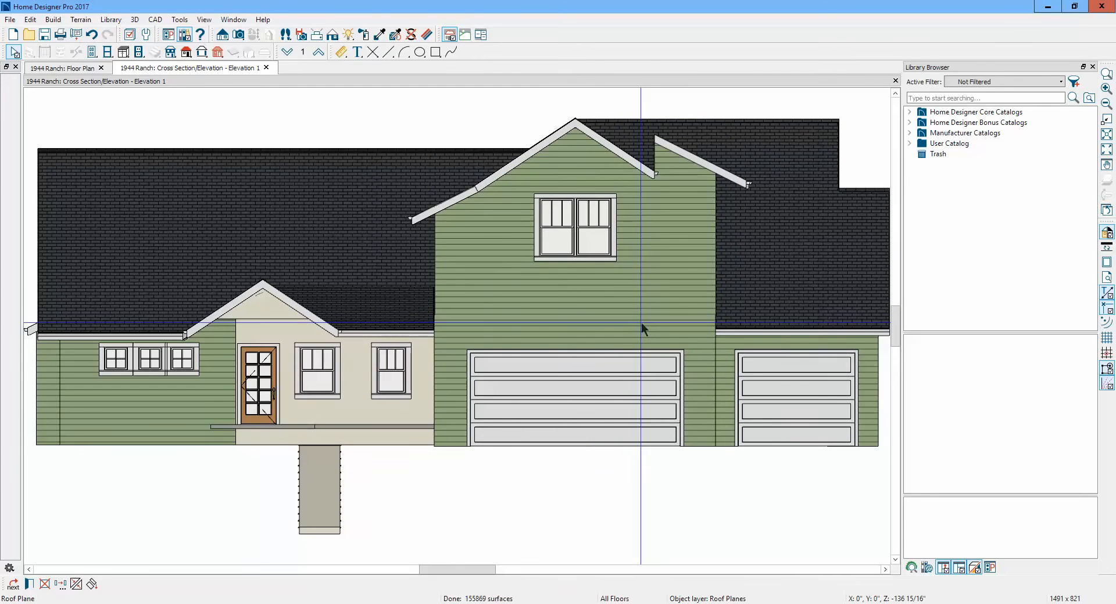
pyautogui.press('Escape')
# - Copy the fascia top height from the specification of the garage gable's right upper roof plane, leaving its settings as they are
pyautogui.doubleClick(646, 170)
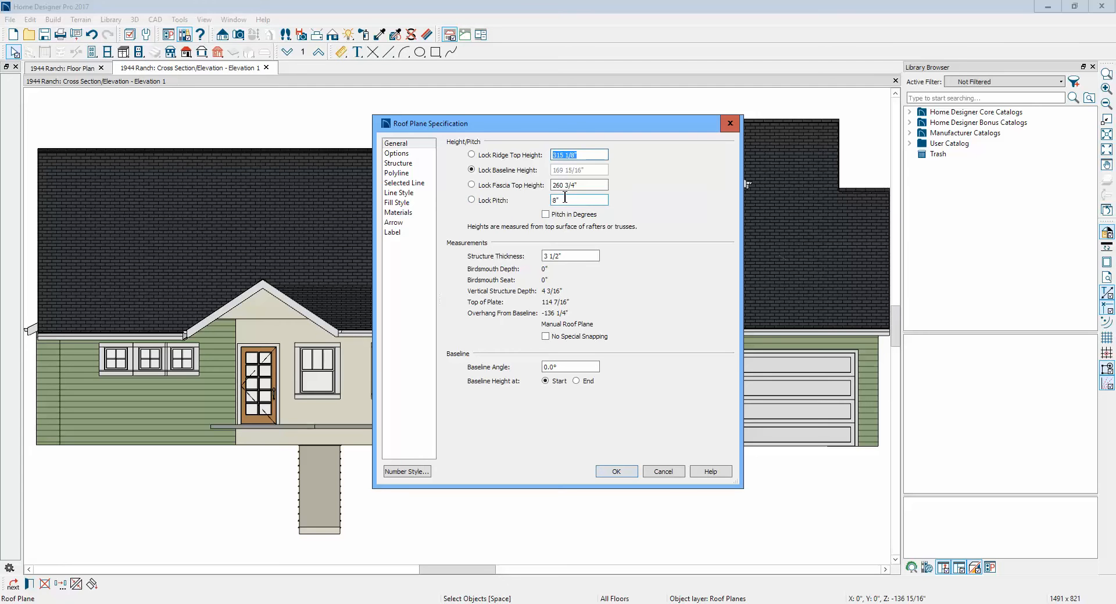
pyautogui.click(674, 472)
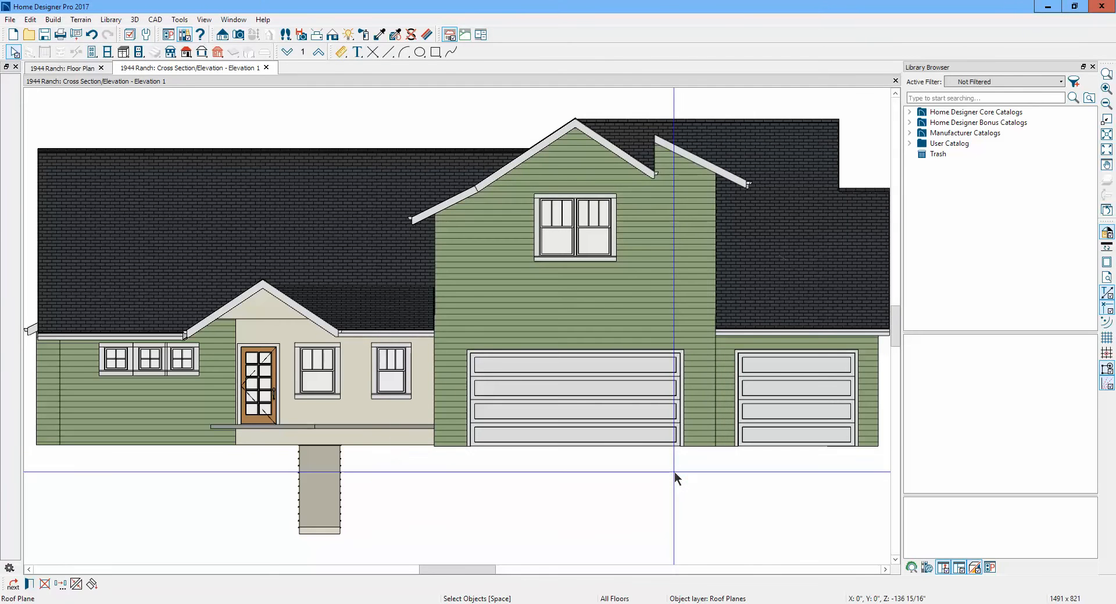
pyautogui.doubleClick(641, 170)
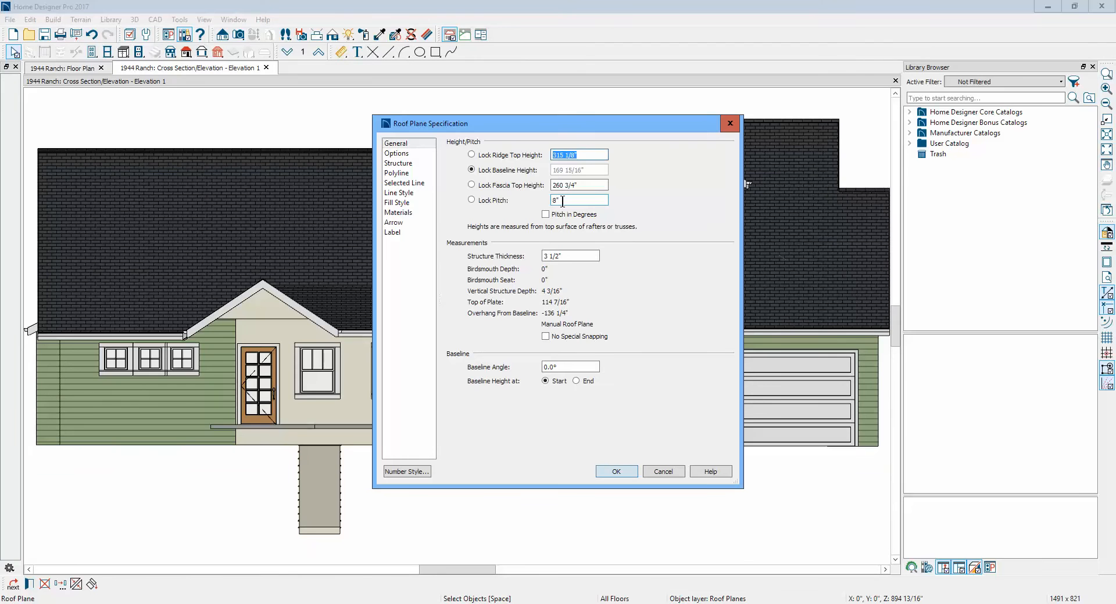
pyautogui.click(604, 184)
pyautogui.rightClick(565, 186)
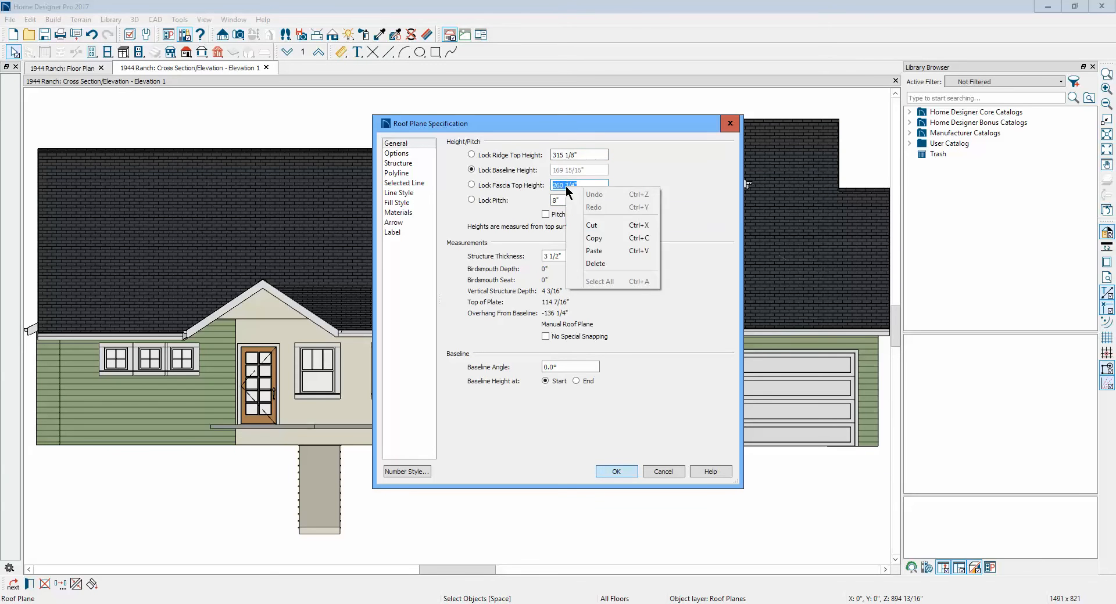
pyautogui.click(603, 233)
pyautogui.click(664, 468)
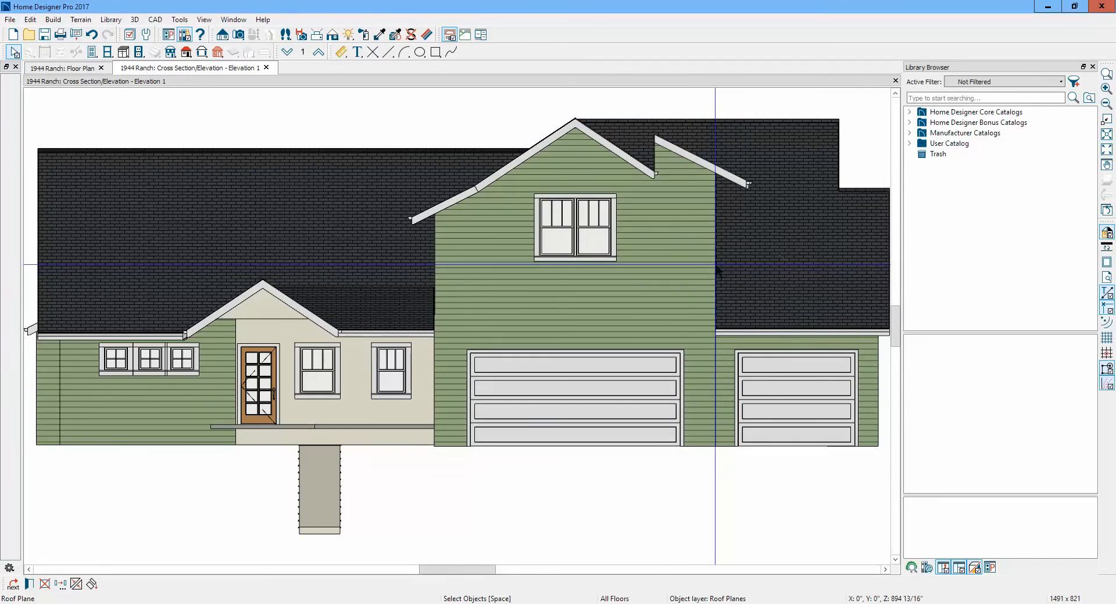
# - Lock the pitch of the garage gable's right lower roof plane and set its ridge top height to 260 3/4 inches
pyautogui.doubleClick(712, 168)
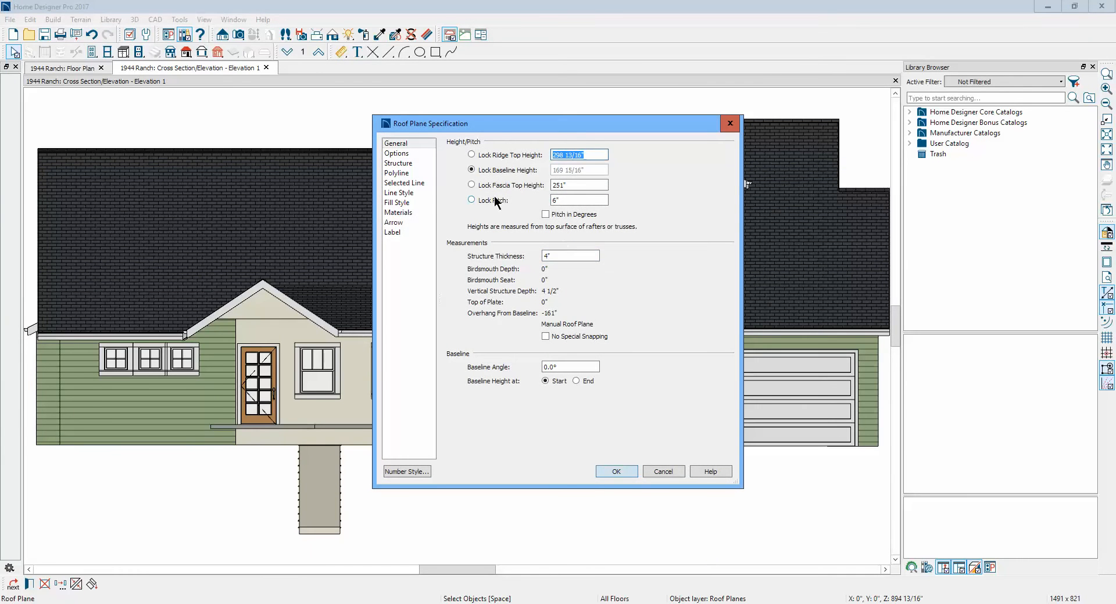
pyautogui.click(471, 200)
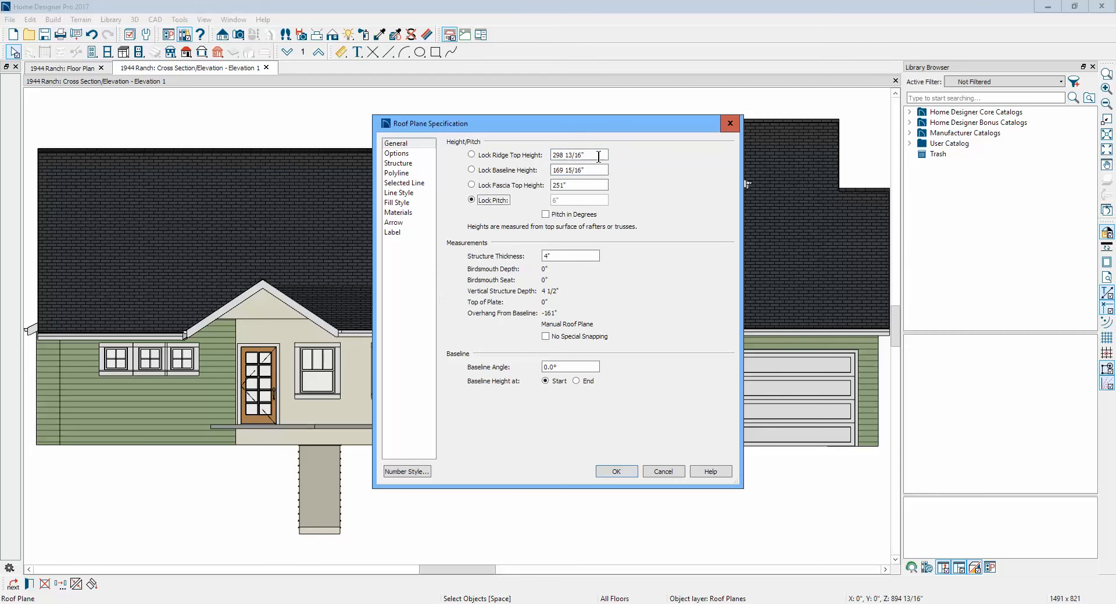
pyautogui.click(598, 155)
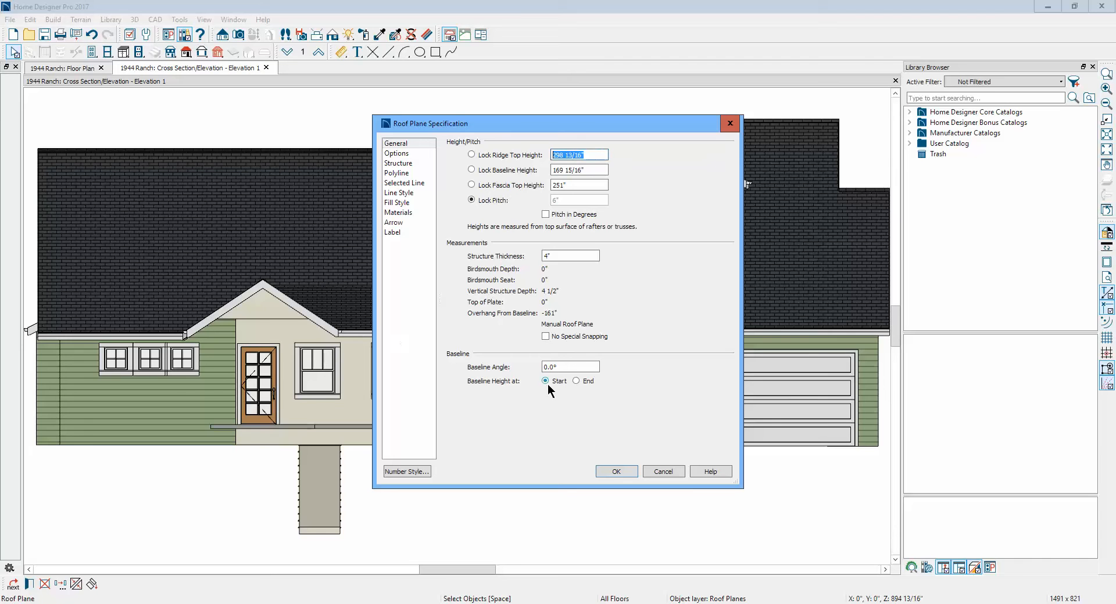
pyautogui.write('260 3/4')
pyautogui.click(616, 472)
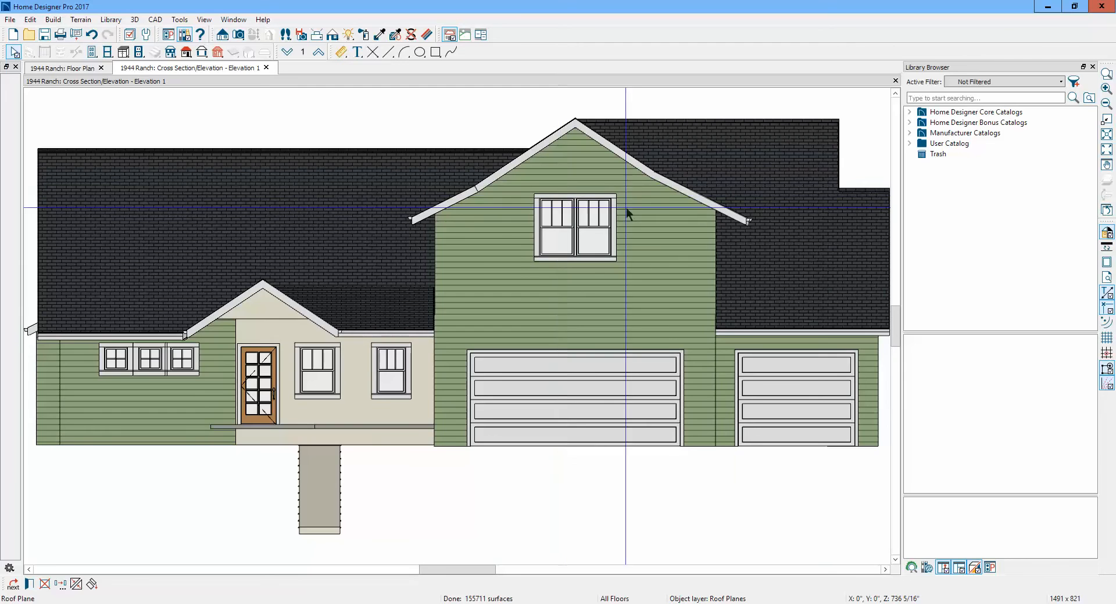
# - In the floor plan, join the upper edge of the garage gable's right lower roof plane to the right upper roof plane
pyautogui.hotkey('ctrl', 'Tab')
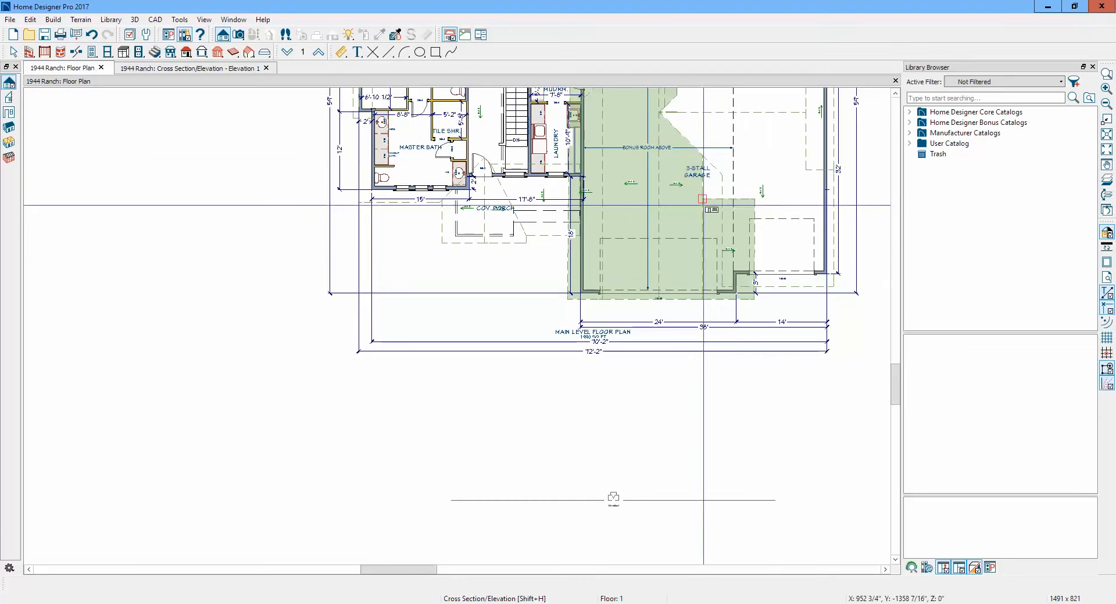
pyautogui.press('space')
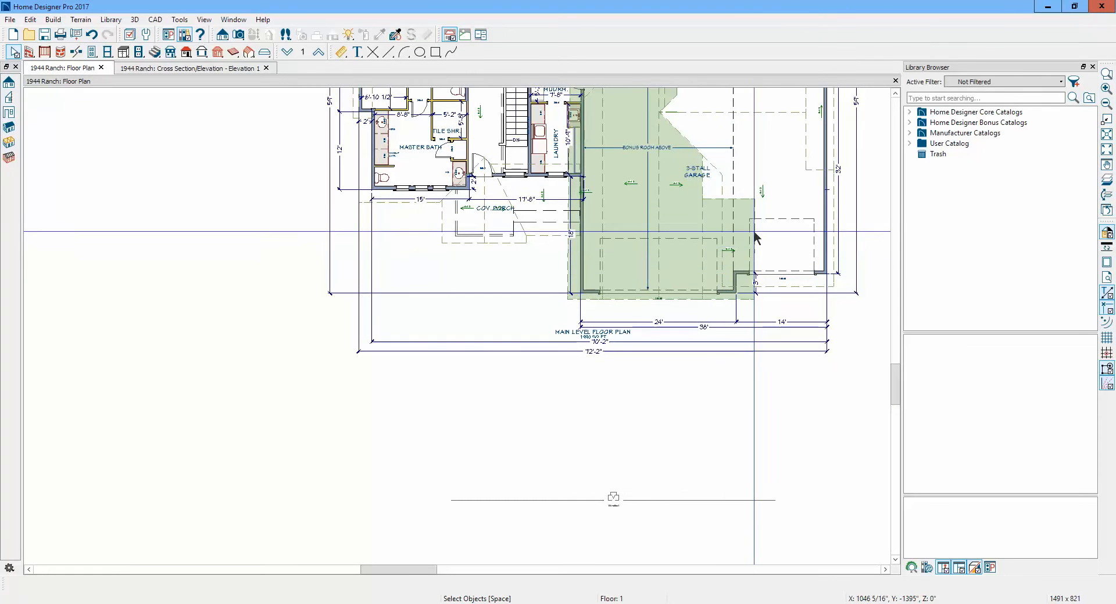
pyautogui.click(751, 213)
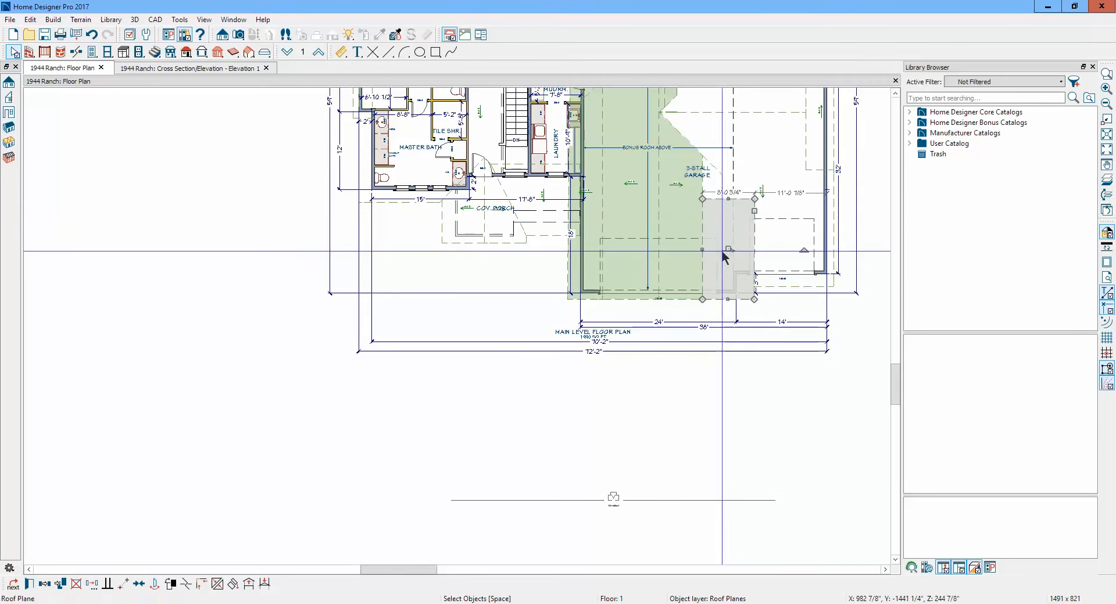
pyautogui.click(702, 250)
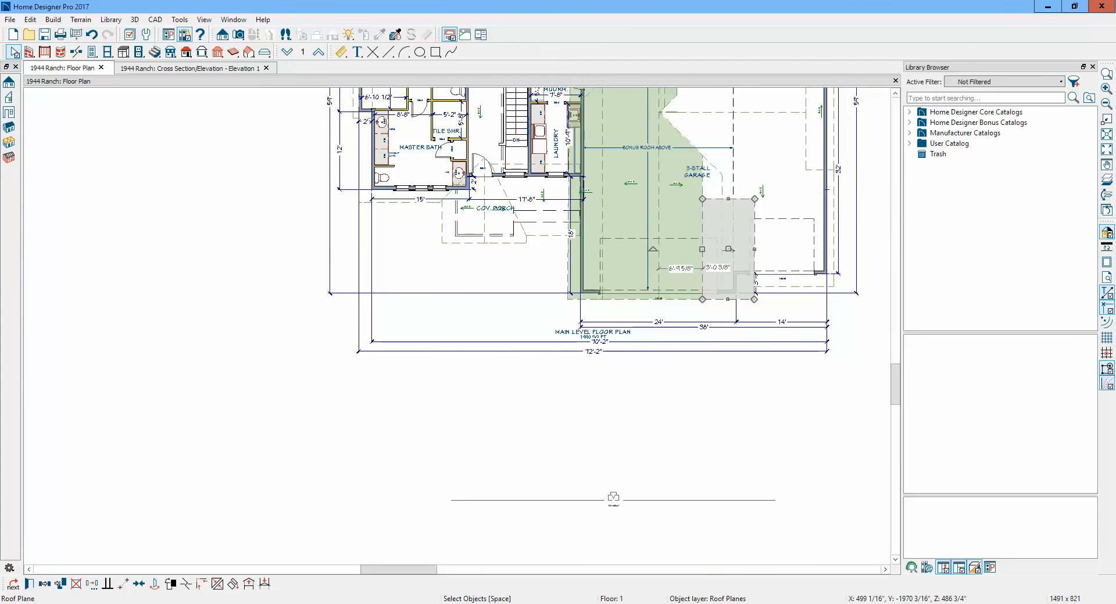
pyautogui.click(218, 583)
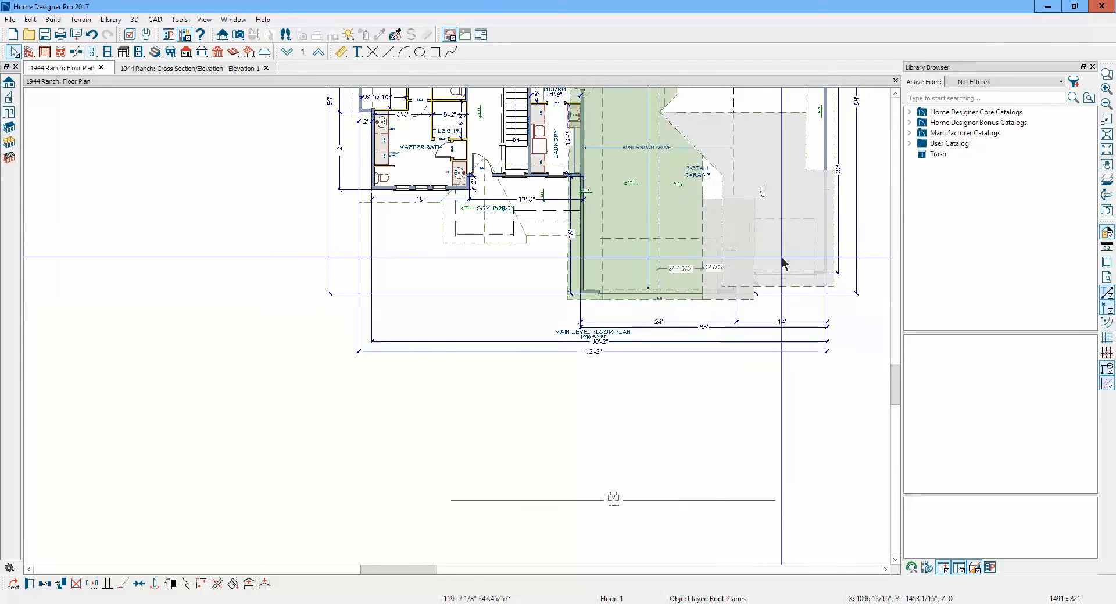
pyautogui.click(691, 272)
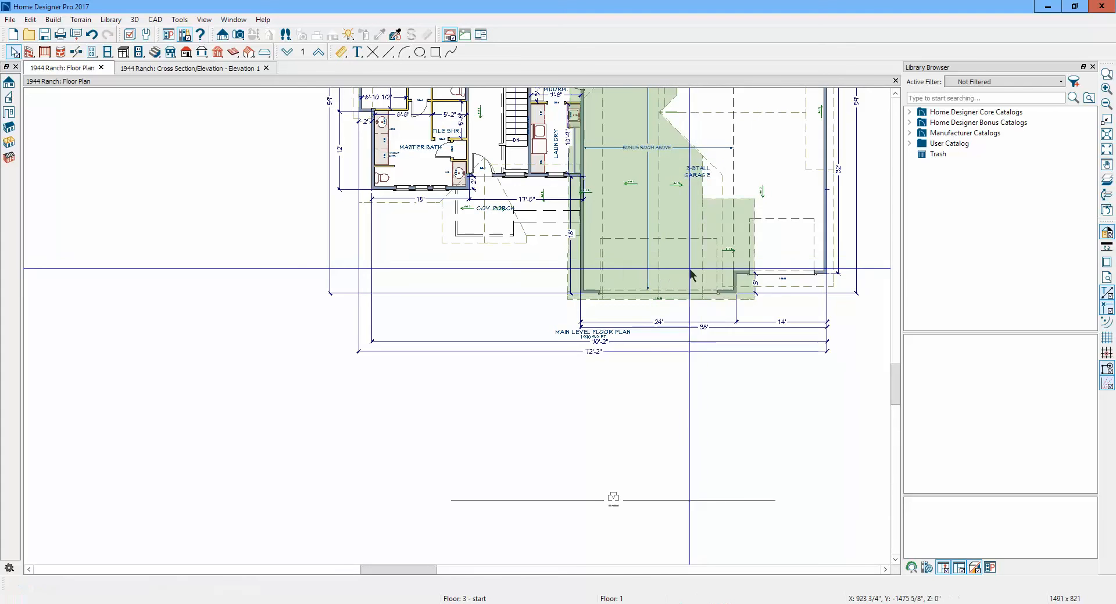
# - Check the height and pitch settings of the garage gable's left upper roof plane and return to the elevation view
pyautogui.doubleClick(609, 223)
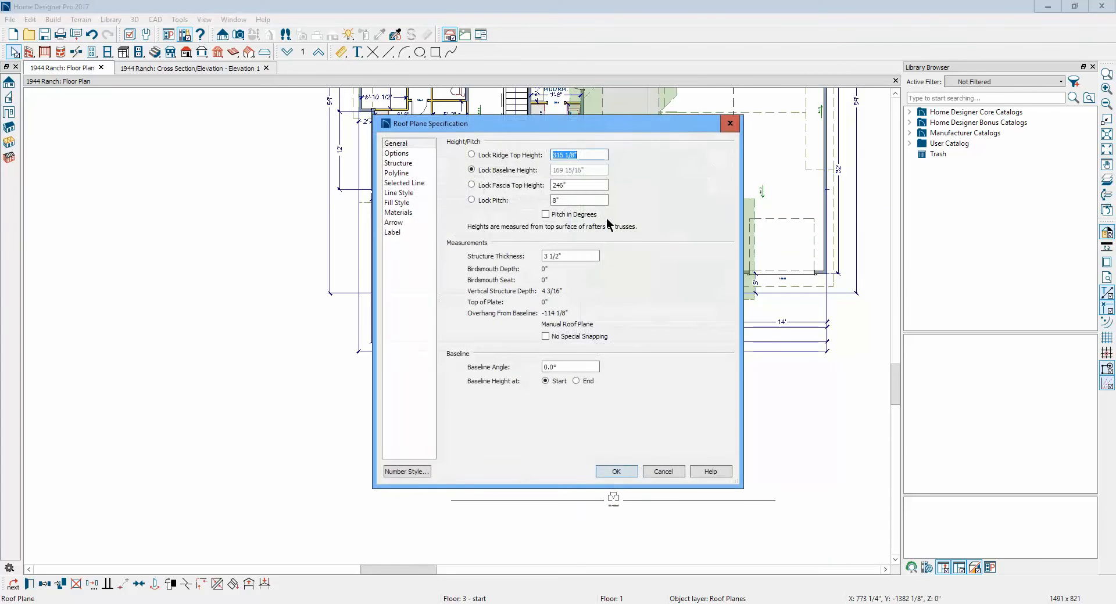
pyautogui.click(671, 473)
pyautogui.click(703, 447)
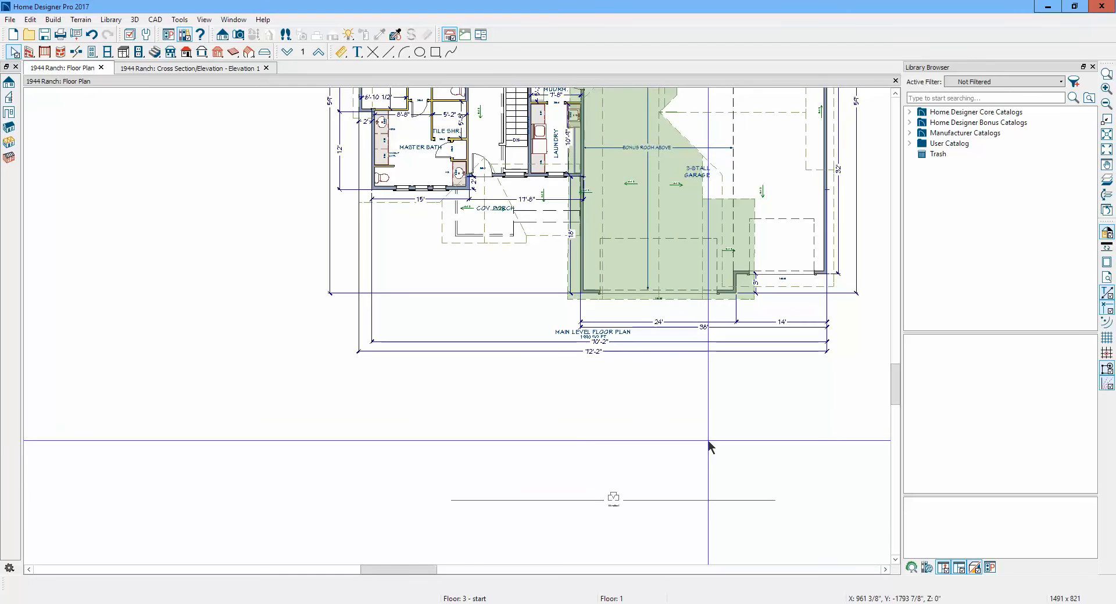
pyautogui.hotkey('ctrl', 'Tab')
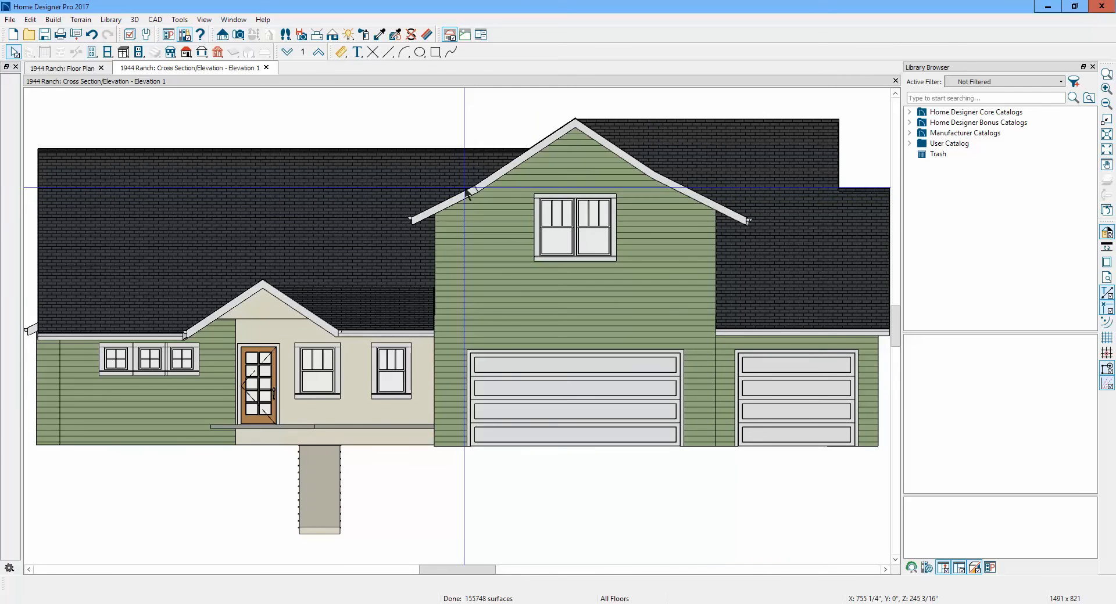
pyautogui.click(515, 170)
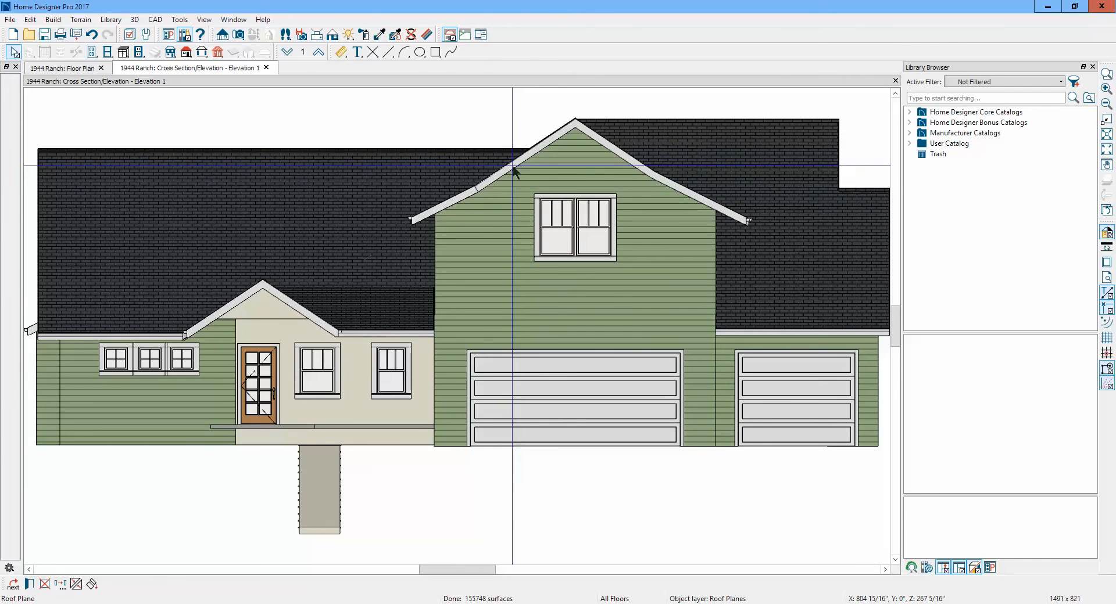
pyautogui.keyDown('shift'); pyautogui.click(619, 163); pyautogui.keyUp('shift')
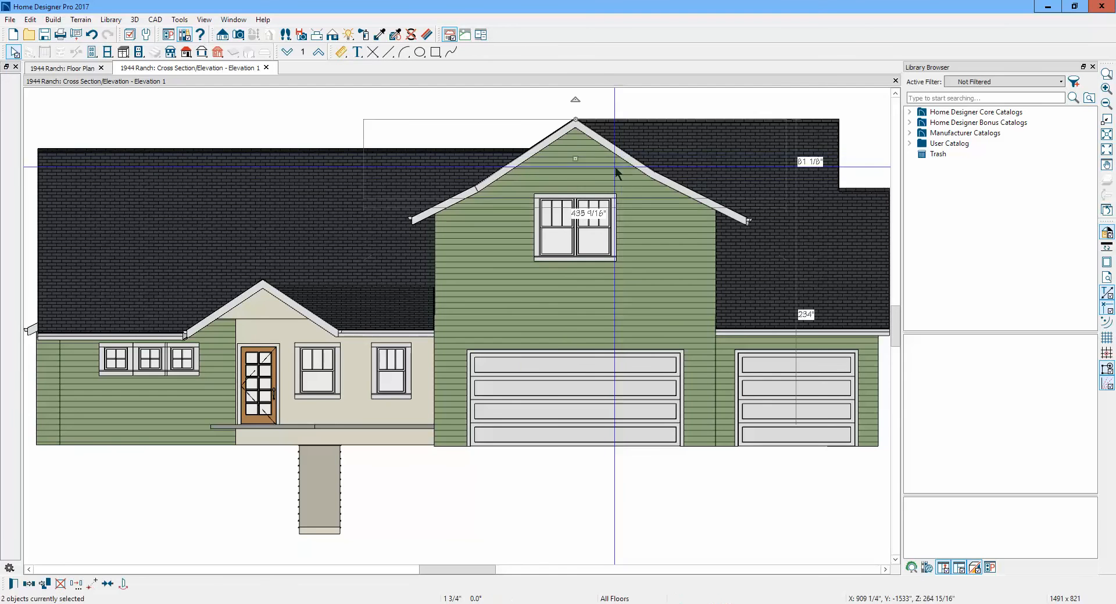
pyautogui.click(13, 584)
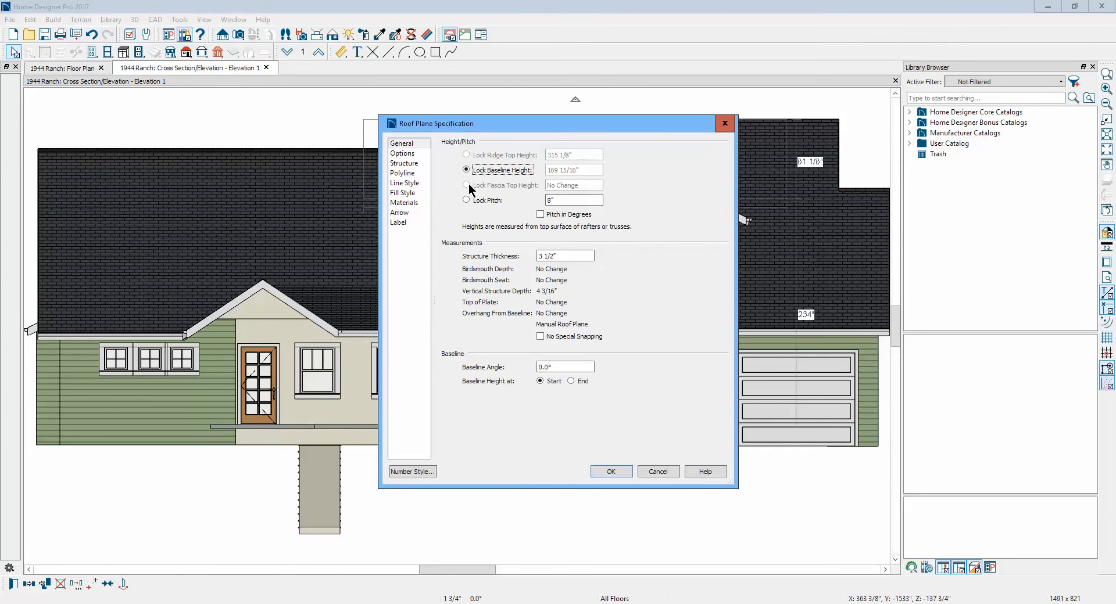
pyautogui.click(659, 471)
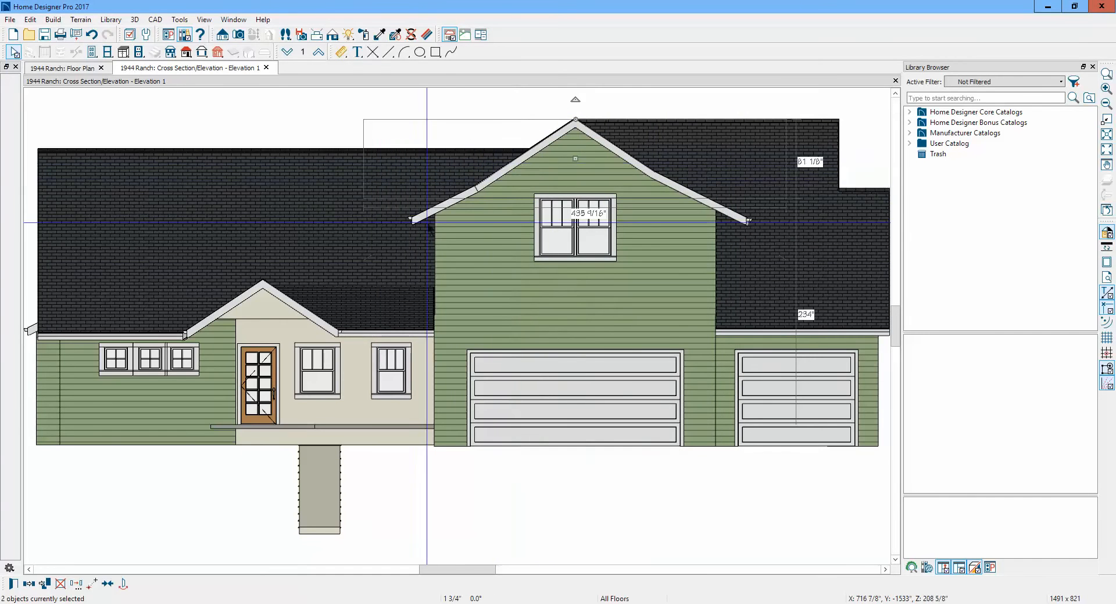
pyautogui.press('Escape')
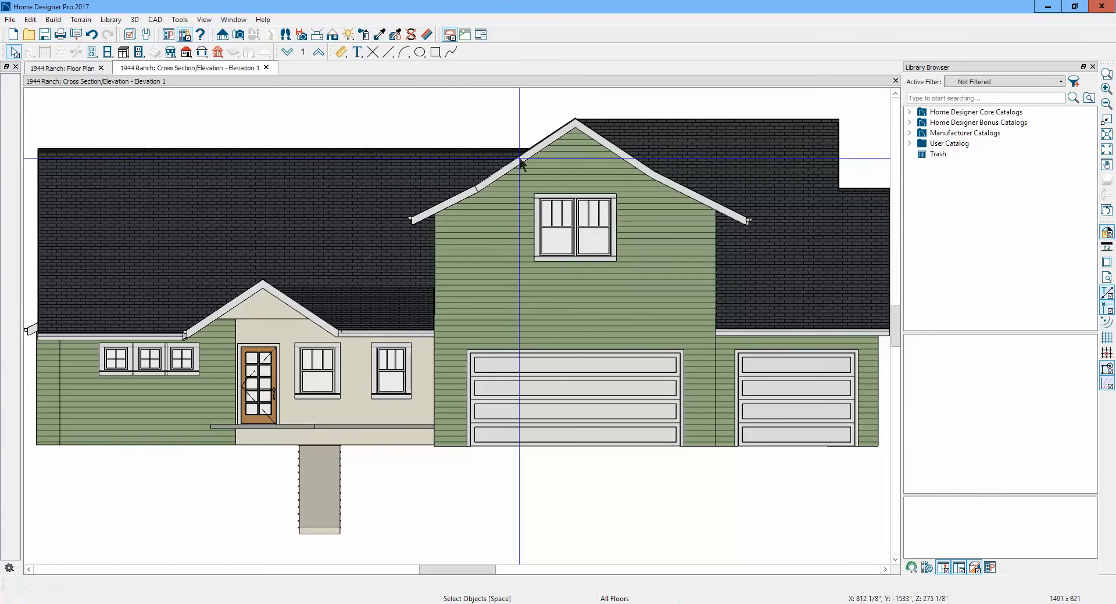
# - Lock the fascia top height of the garage gable's left upper roof plane and set its pitch to 10 inches
pyautogui.doubleClick(519, 158)
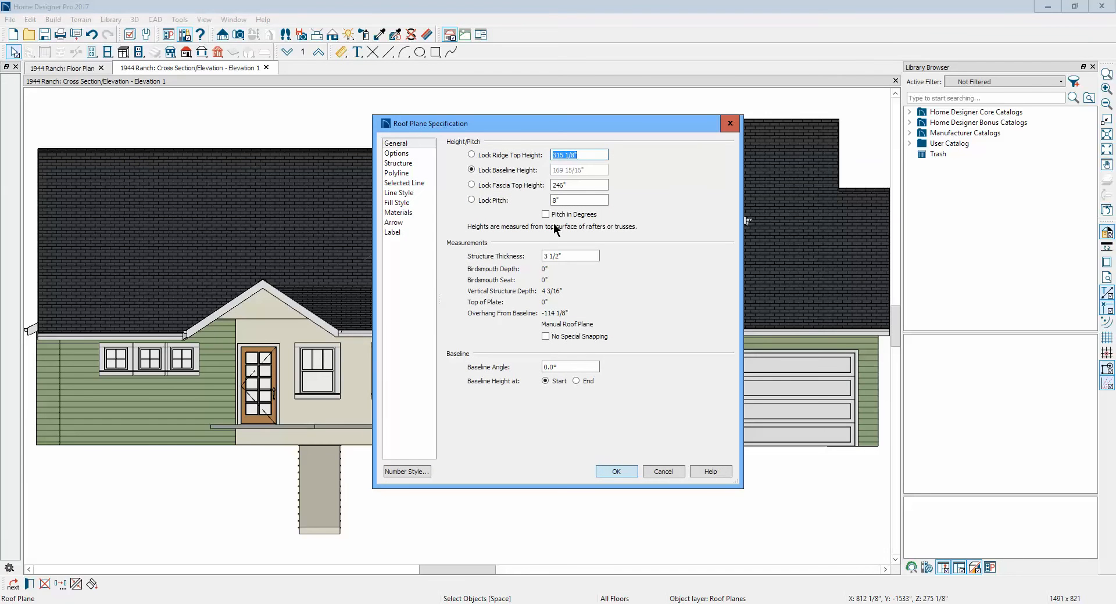
pyautogui.click(472, 186)
pyautogui.click(576, 200)
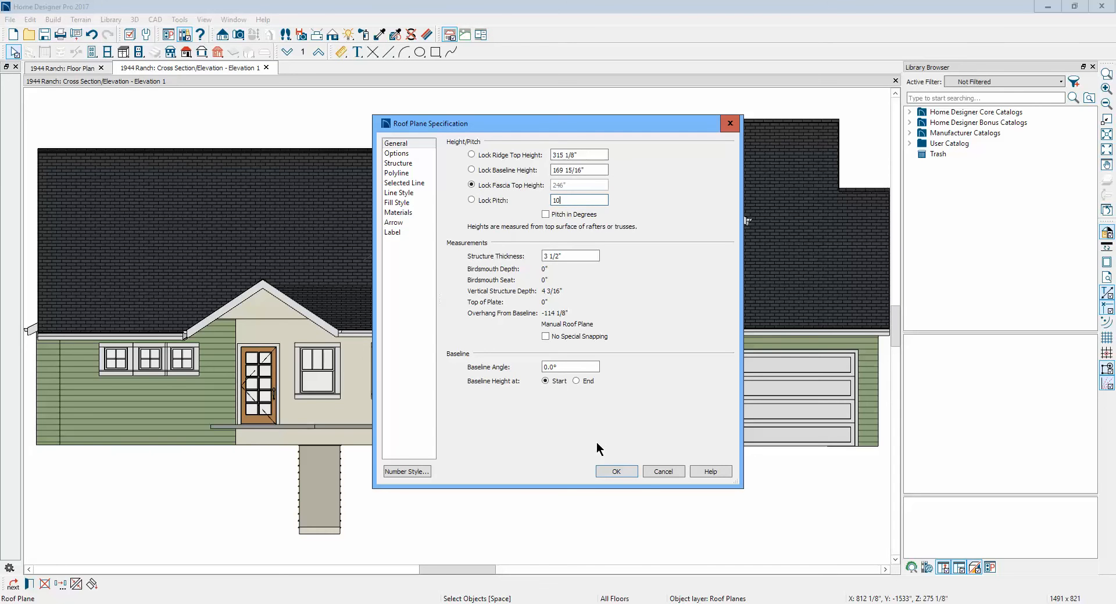
pyautogui.click(618, 470)
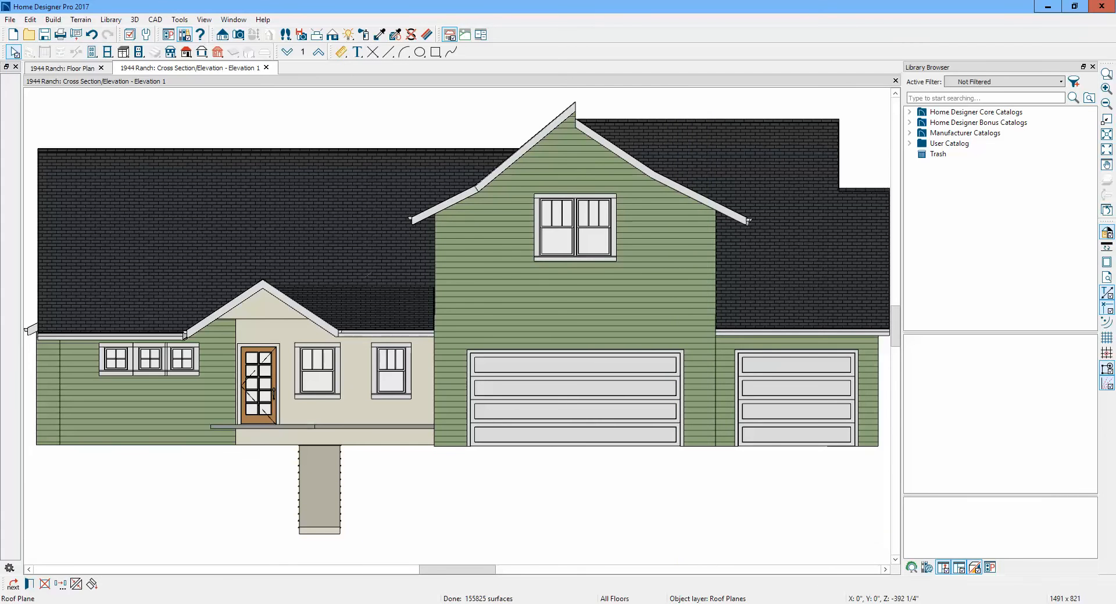
# - Switch to the browser, compare the gable slopes with the enlarged reference house picture, and return to the elevation
pyautogui.click(198, 541)
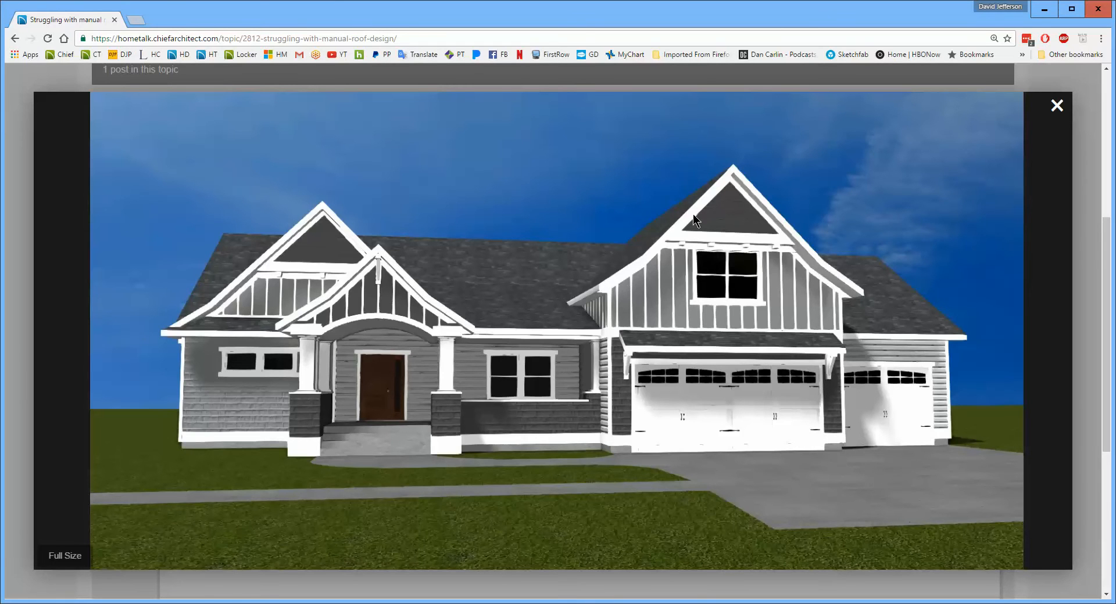
pyautogui.click(1057, 106)
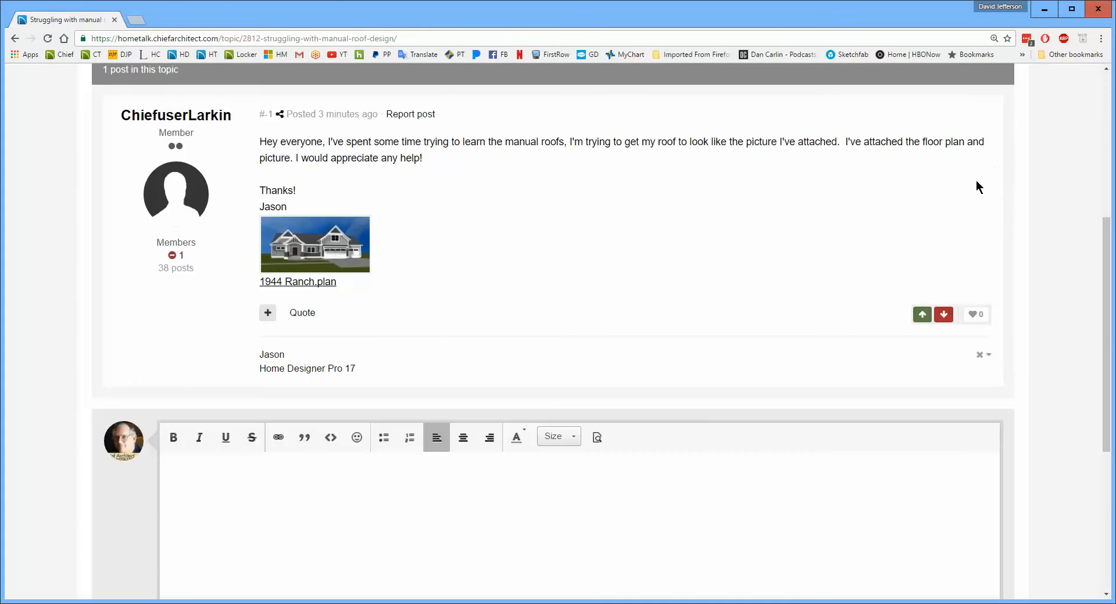
pyautogui.click(348, 236)
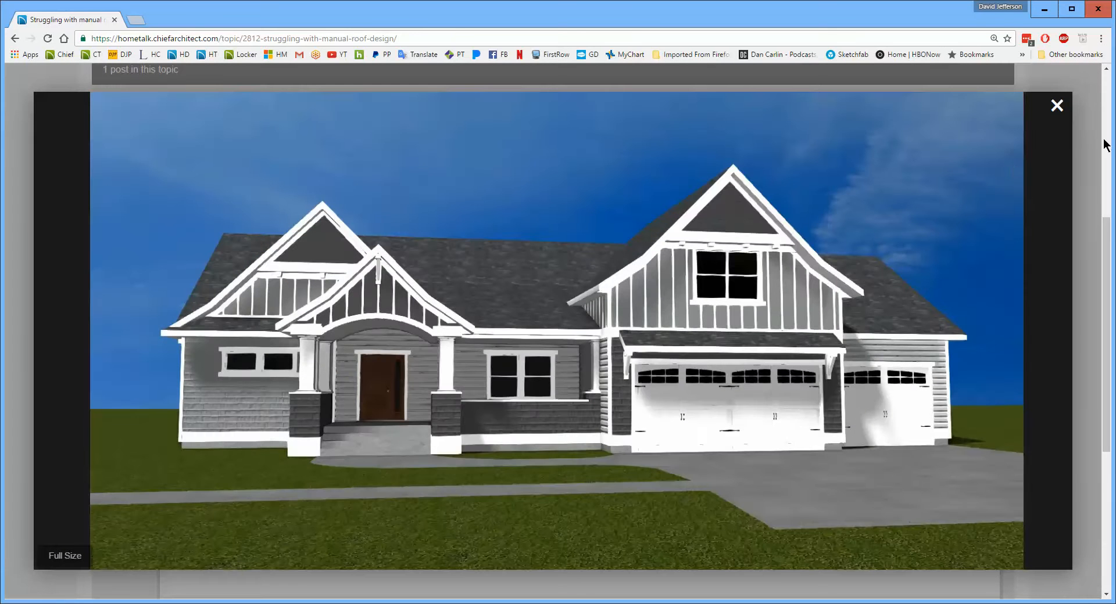
pyautogui.click(1045, 9)
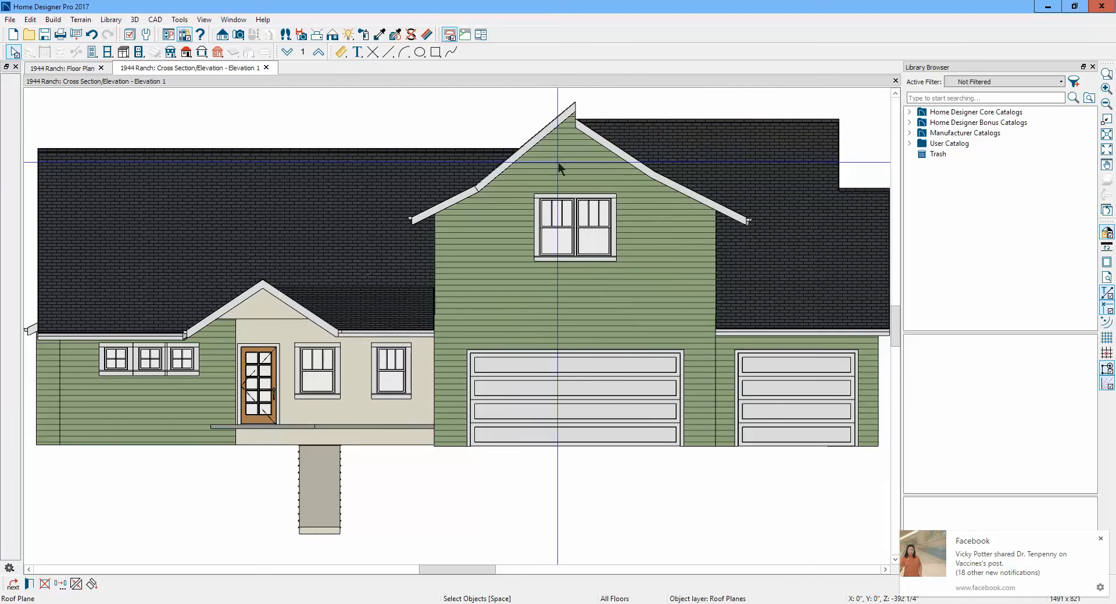
# - Look at the specification of the garage gable's right upper roof plane without changing it, and delete that plane
pyautogui.click(623, 155)
pyautogui.doubleClick(622, 153)
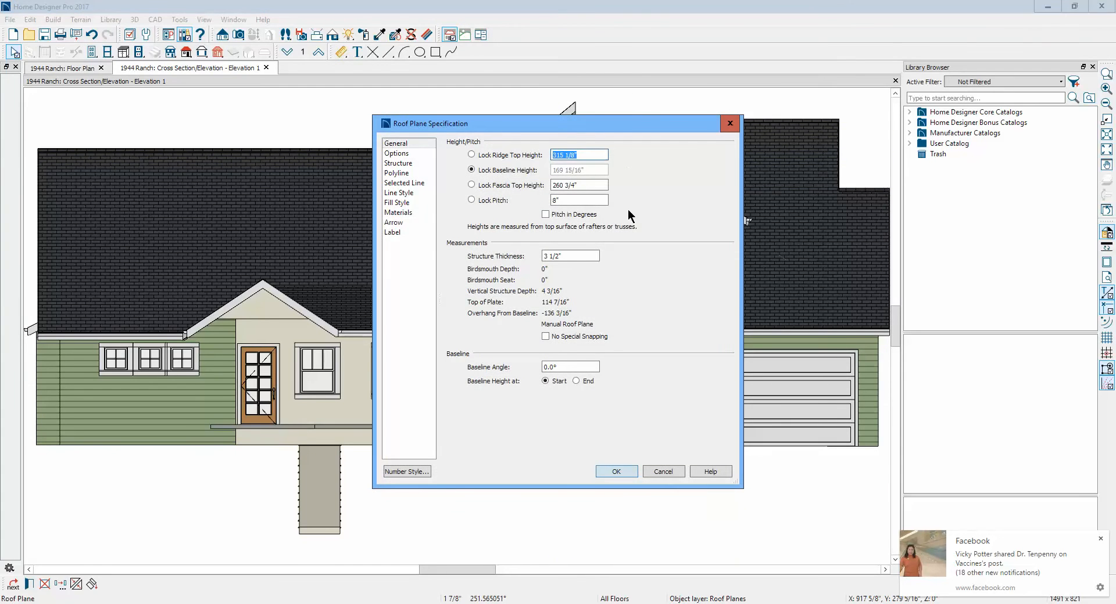
pyautogui.click(662, 472)
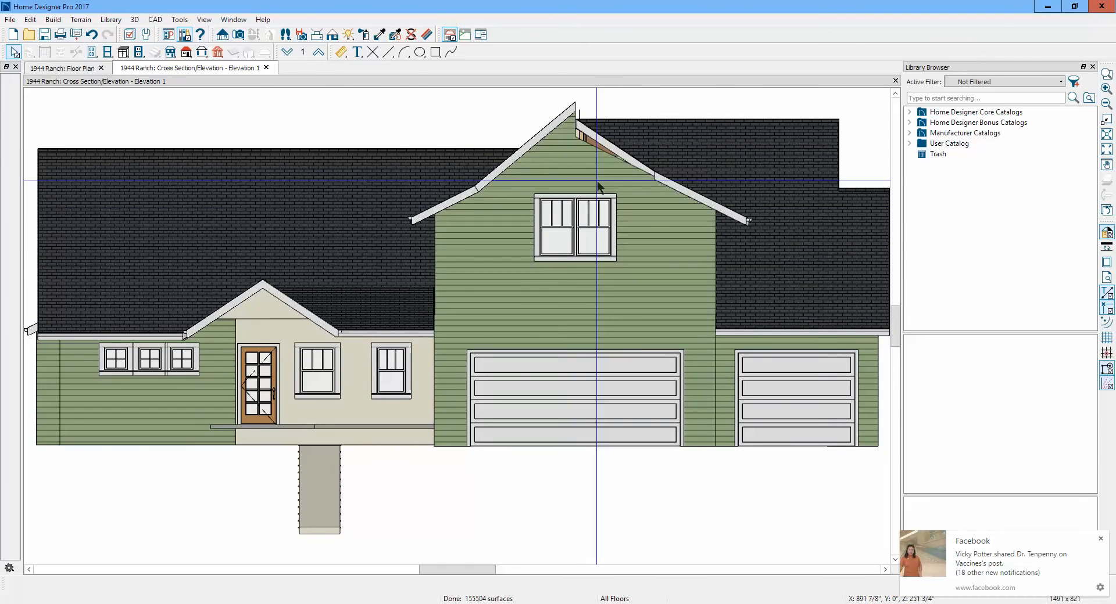
# - In the floor plan, make one horizontally reflected copy of the garage gable's left upper roof plane, moved 12 inches in X
pyautogui.hotkey('ctrl', 'Tab')
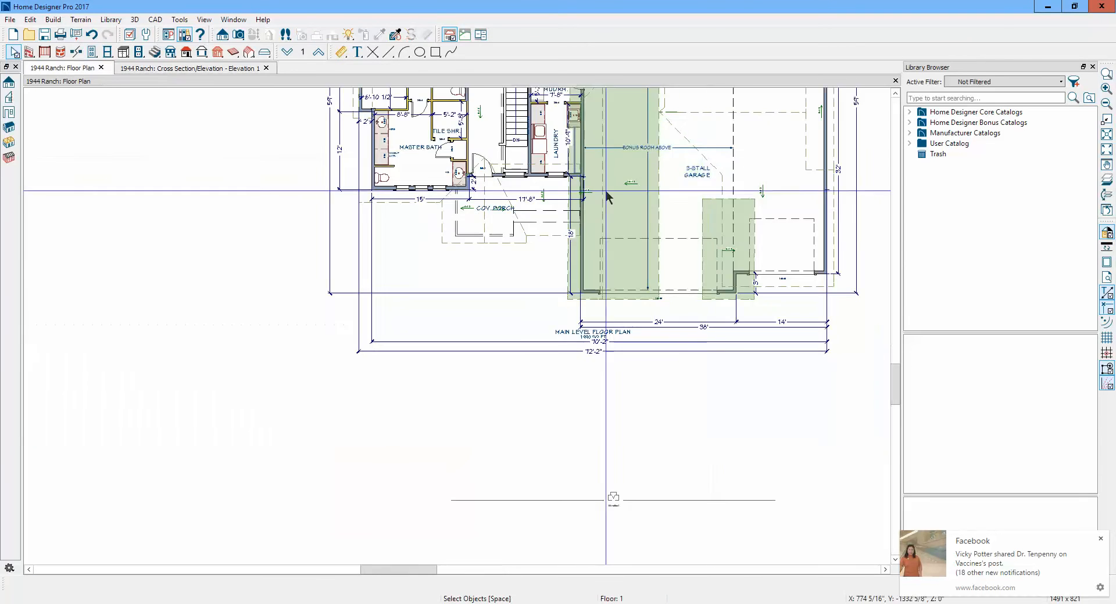
pyautogui.click(663, 269)
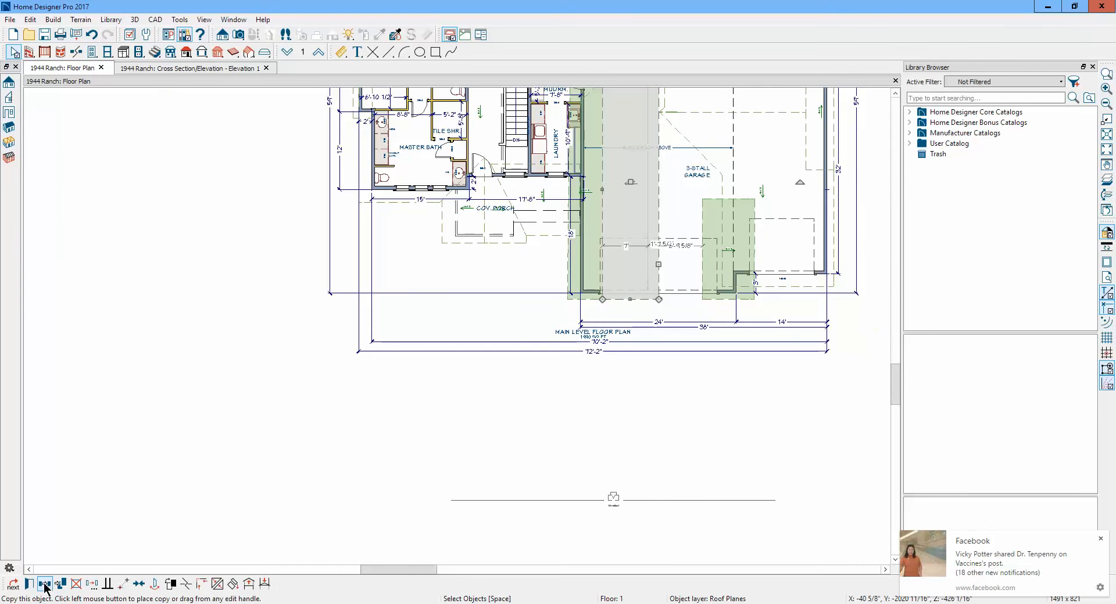
pyautogui.click(92, 584)
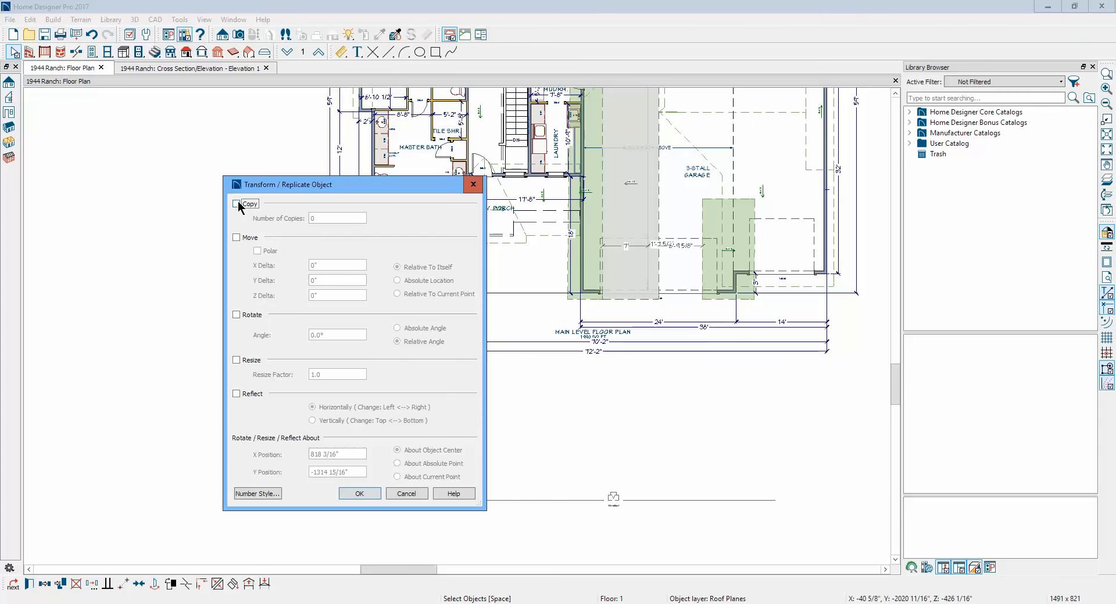
pyautogui.click(236, 204)
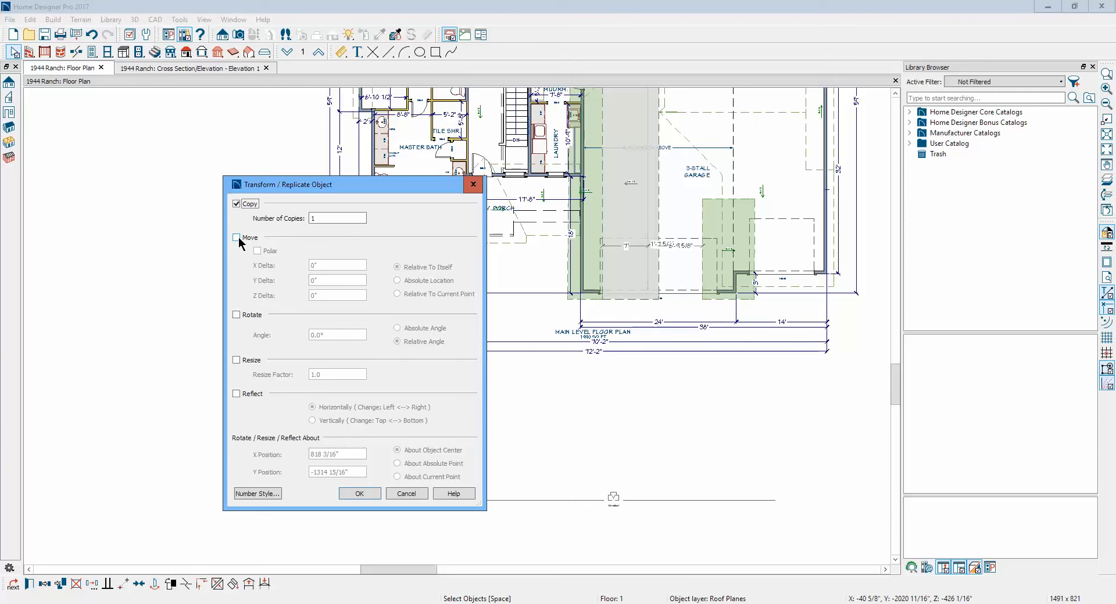
pyautogui.click(237, 237)
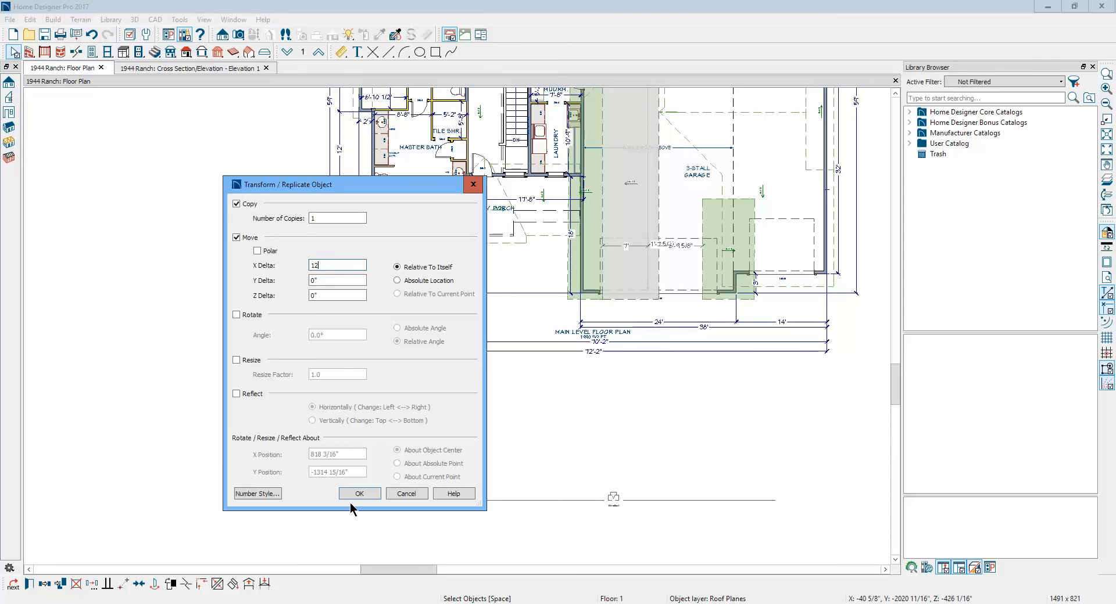
pyautogui.click(241, 395)
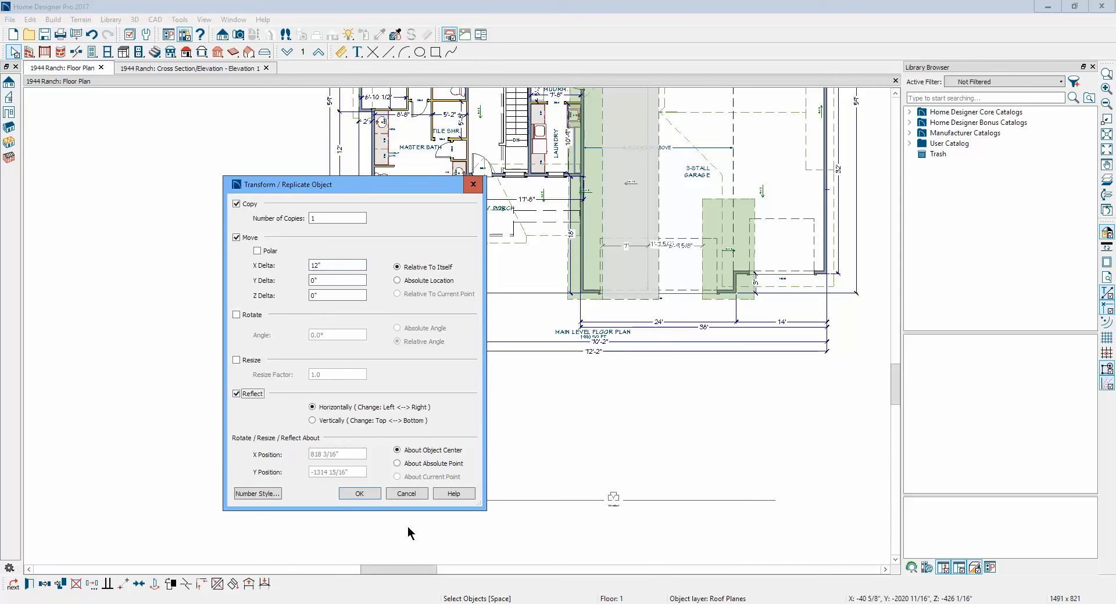
pyautogui.click(359, 493)
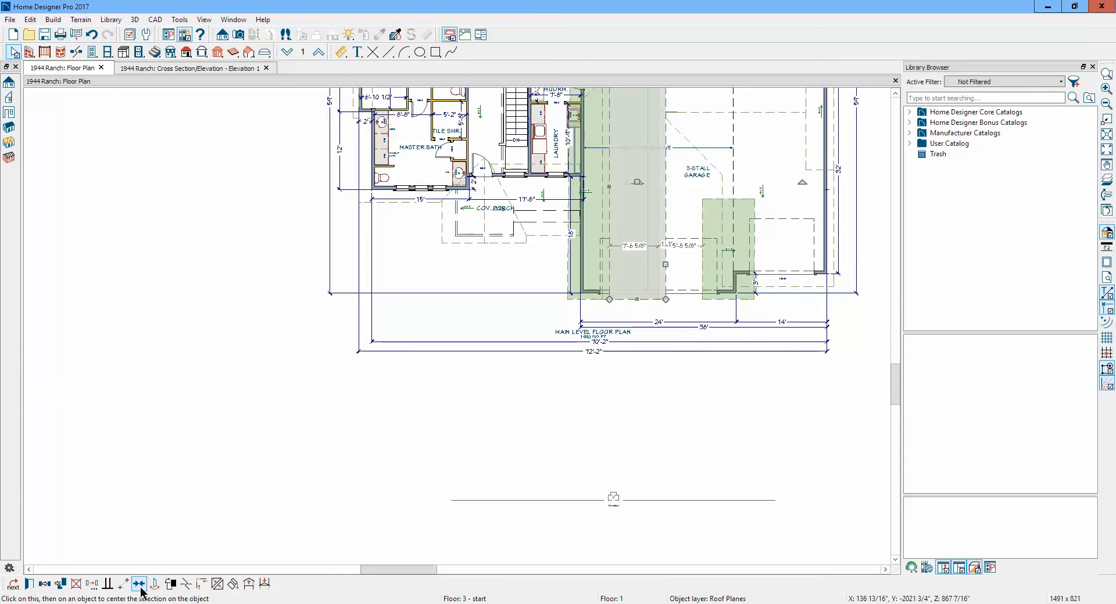
# - Move the reflected roof plane point to point so its ridge edge meets the left upper plane's ridge
pyautogui.click(122, 584)
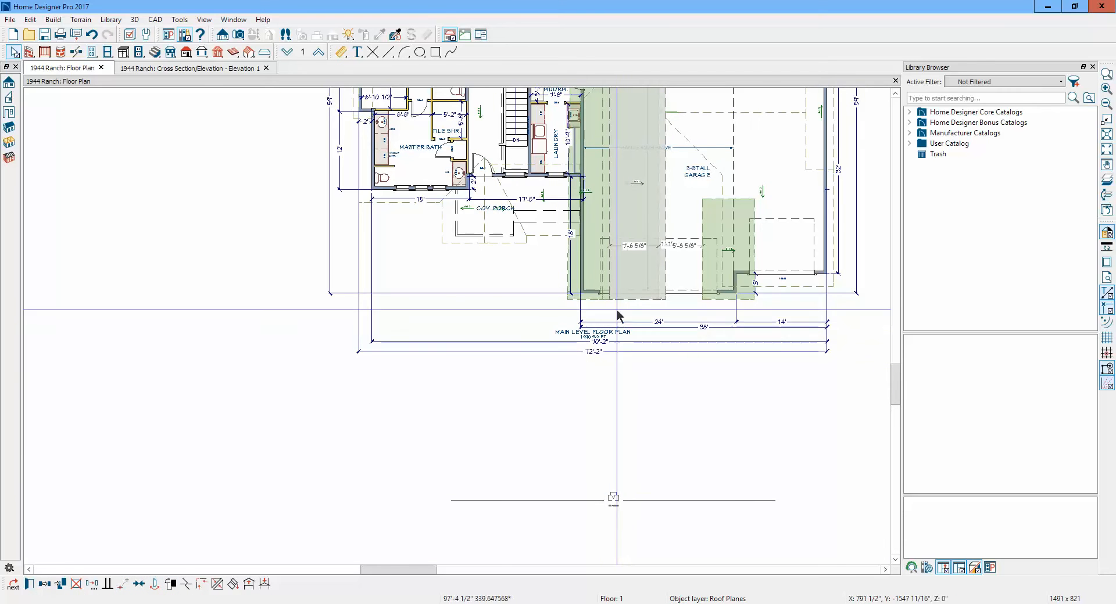
pyautogui.click(661, 301)
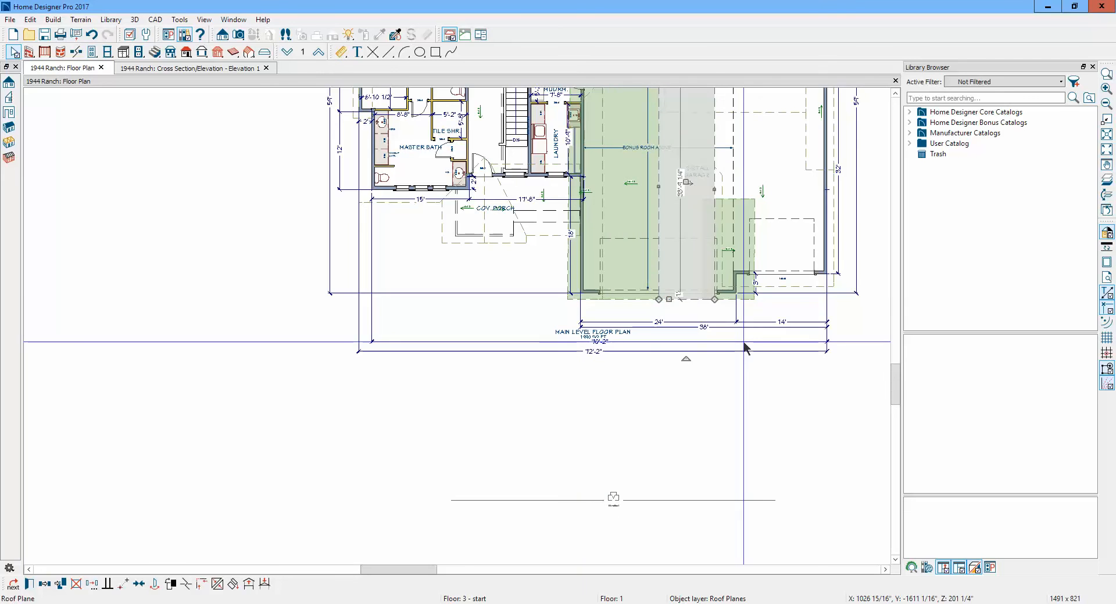
pyautogui.click(745, 343)
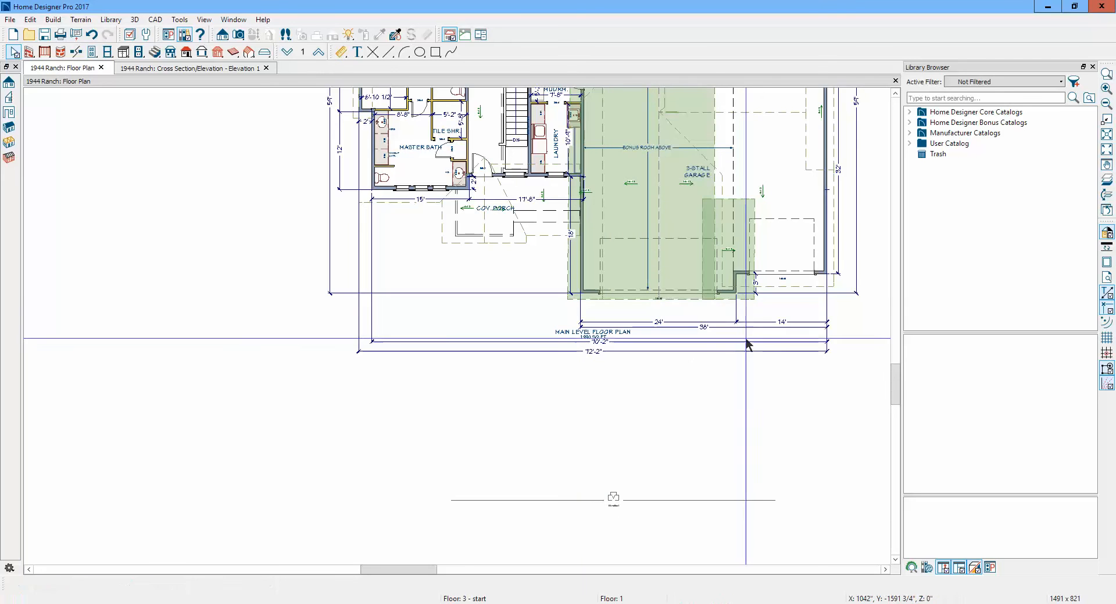
# - Join the upper edge of the garage gable's right lower roof plane to the reflected right upper roof plane
pyautogui.rightClick(704, 226)
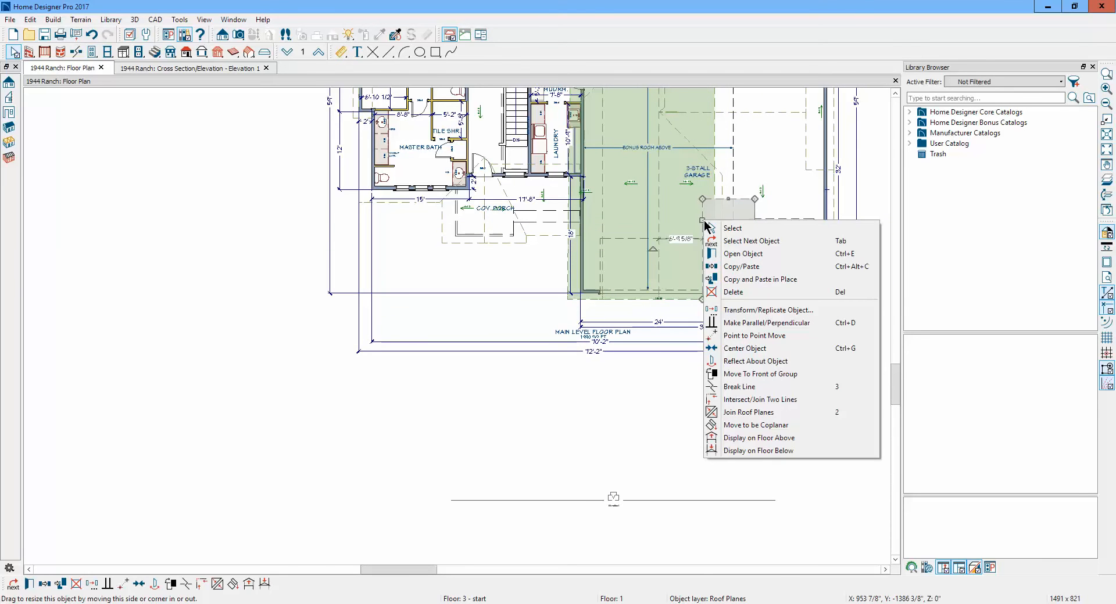
pyautogui.click(745, 412)
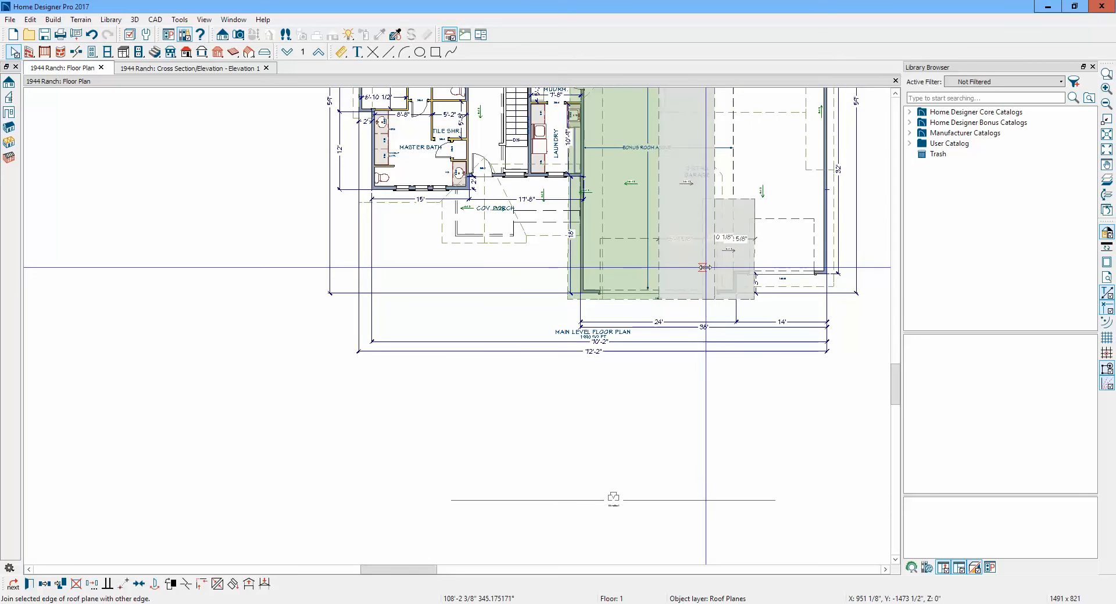
pyautogui.click(703, 268)
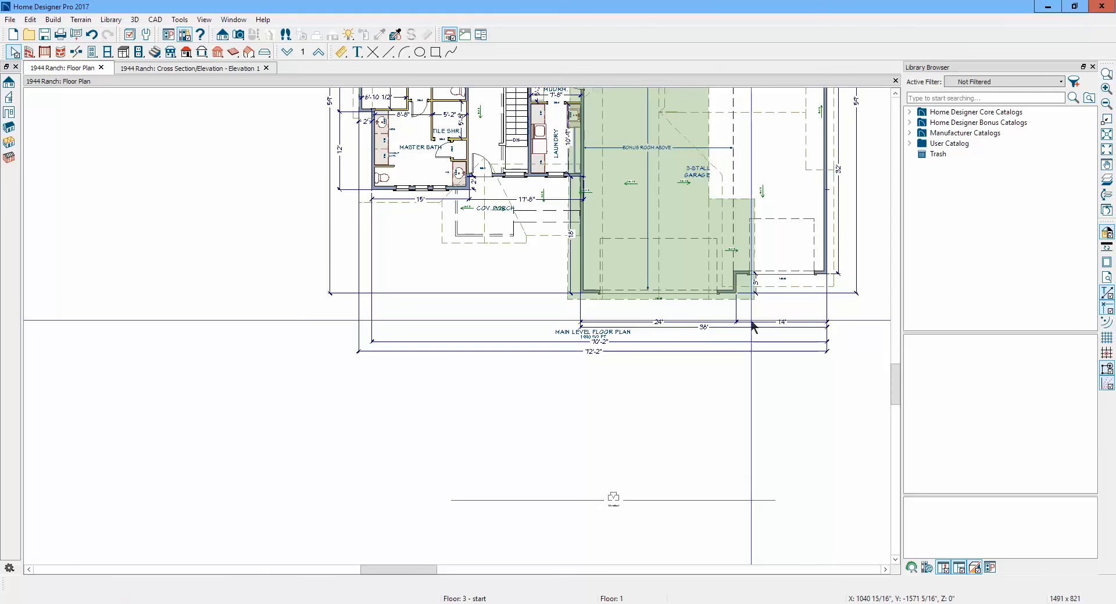
# - In the elevation view, check the heights and pitch of the garage gable's left lower roof plane without changing it
pyautogui.hotkey('ctrl', 'Tab')
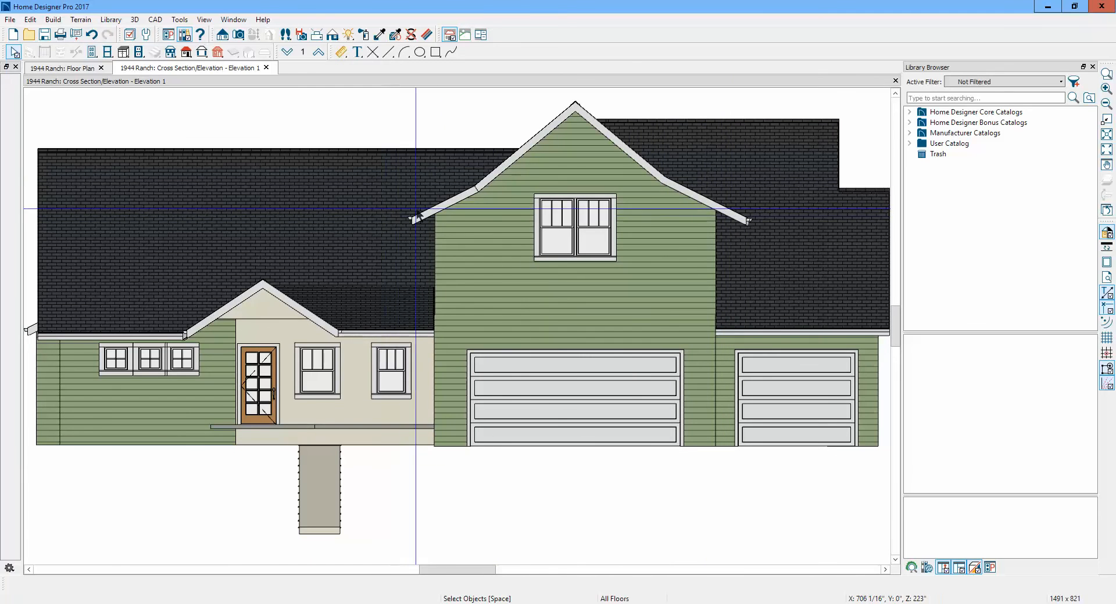
pyautogui.click(440, 211)
pyautogui.doubleClick(439, 207)
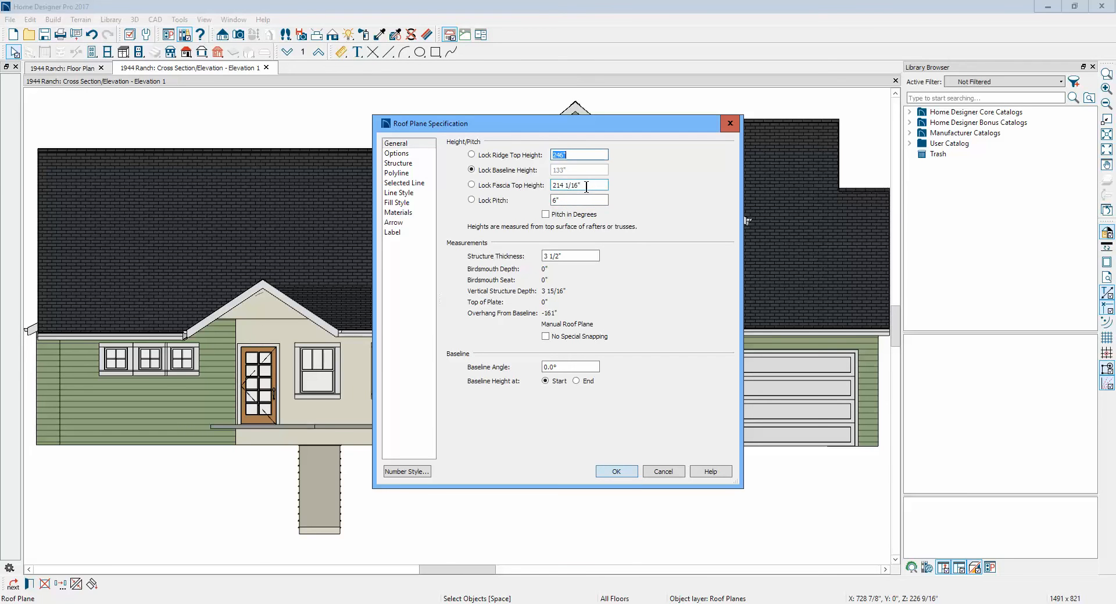
pyautogui.click(669, 473)
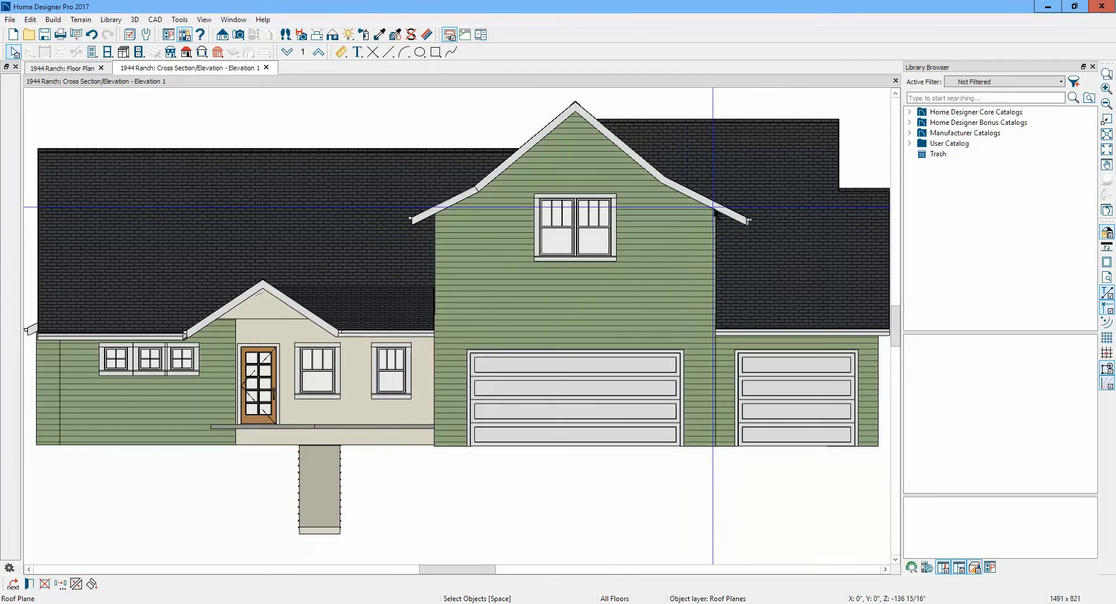
pyautogui.press('Escape')
# - Lock the pitch of the garage gable's right lower roof plane and set its baseline height to 133"
pyautogui.doubleClick(714, 211)
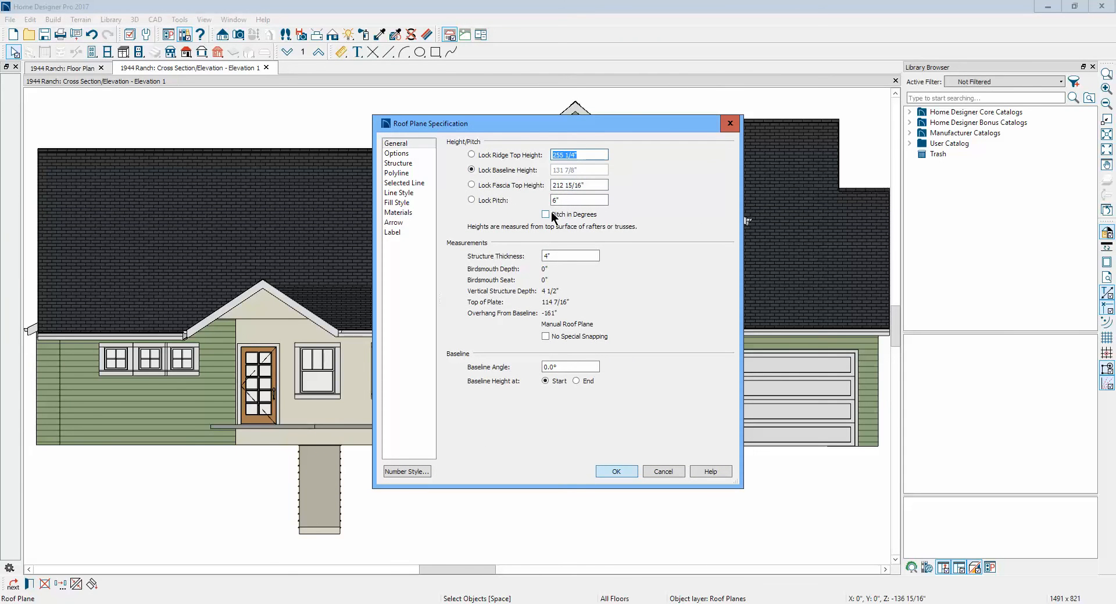
pyautogui.click(471, 199)
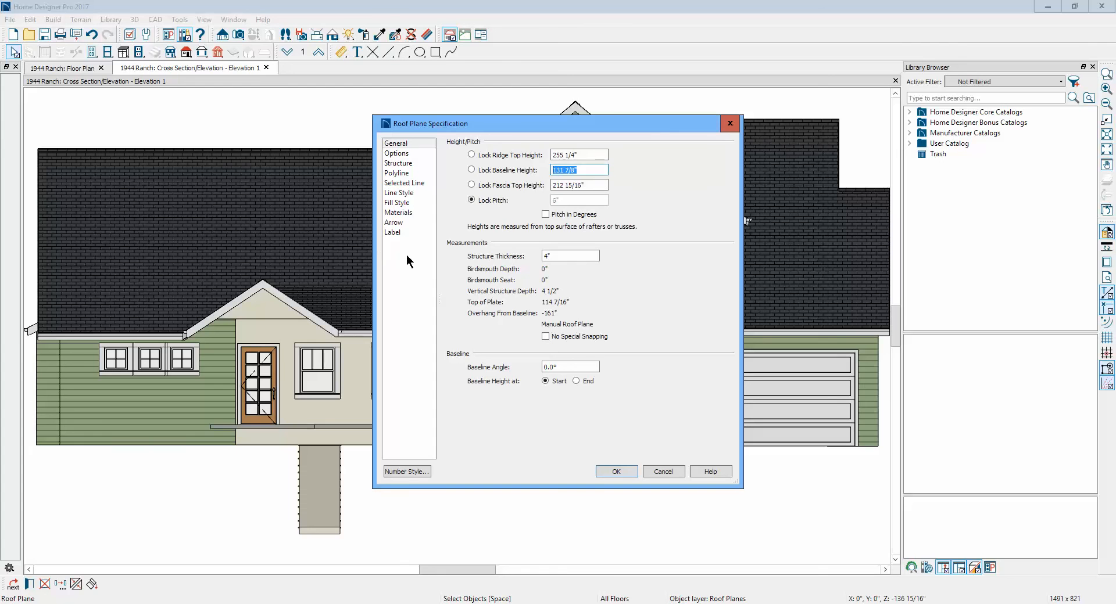
pyautogui.write('133')
pyautogui.click(627, 473)
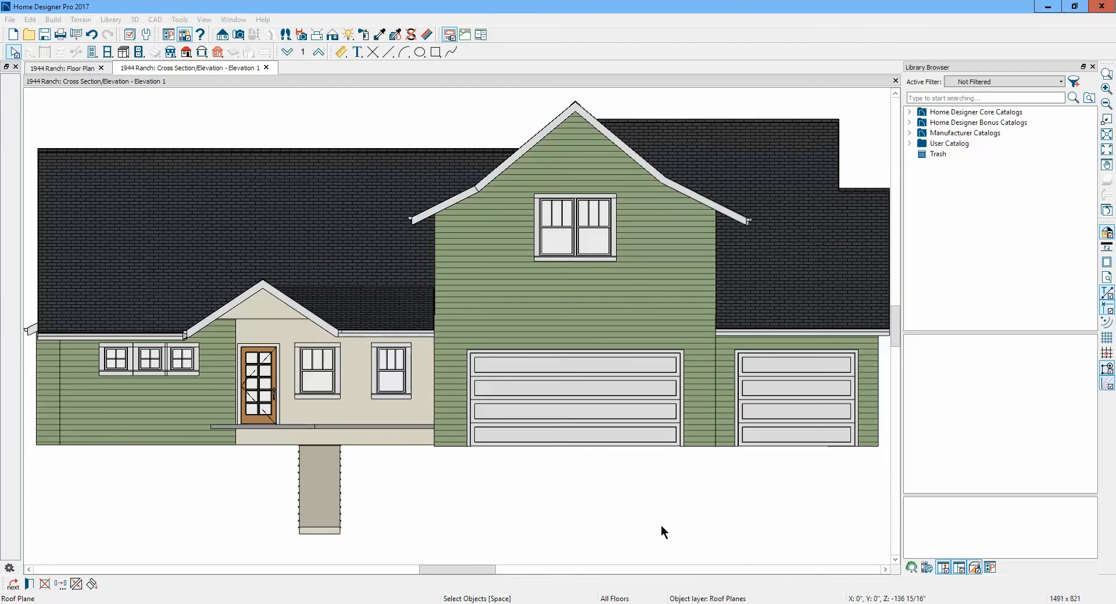
# - Return to the floor plan and rejoin the right lower roof plane's upper edge to the right upper roof plane
pyautogui.hotkey('ctrl', 'Tab')
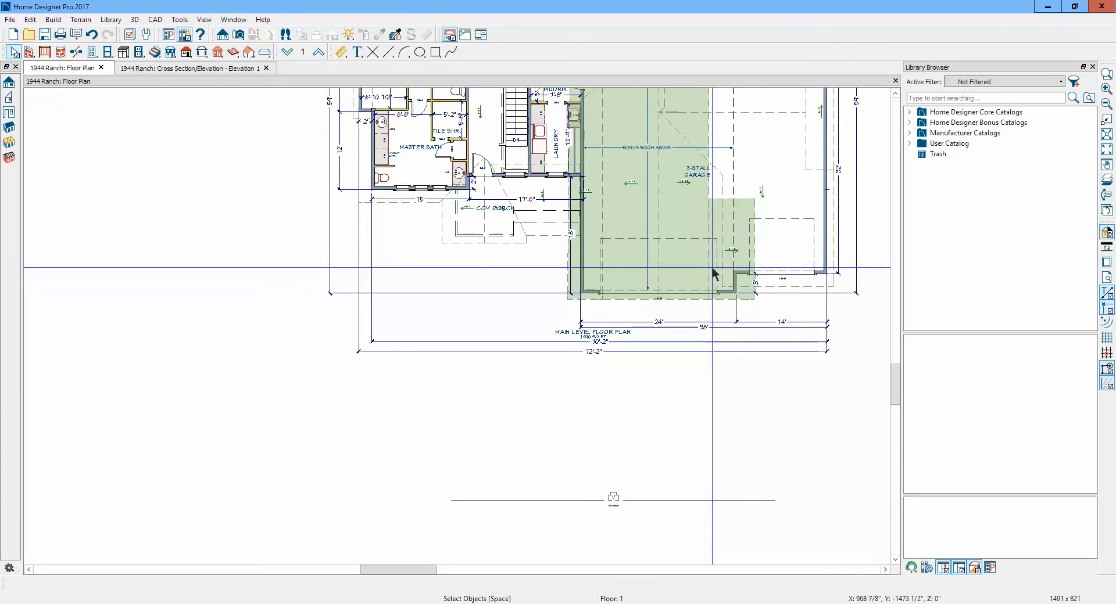
pyautogui.rightClick(714, 223)
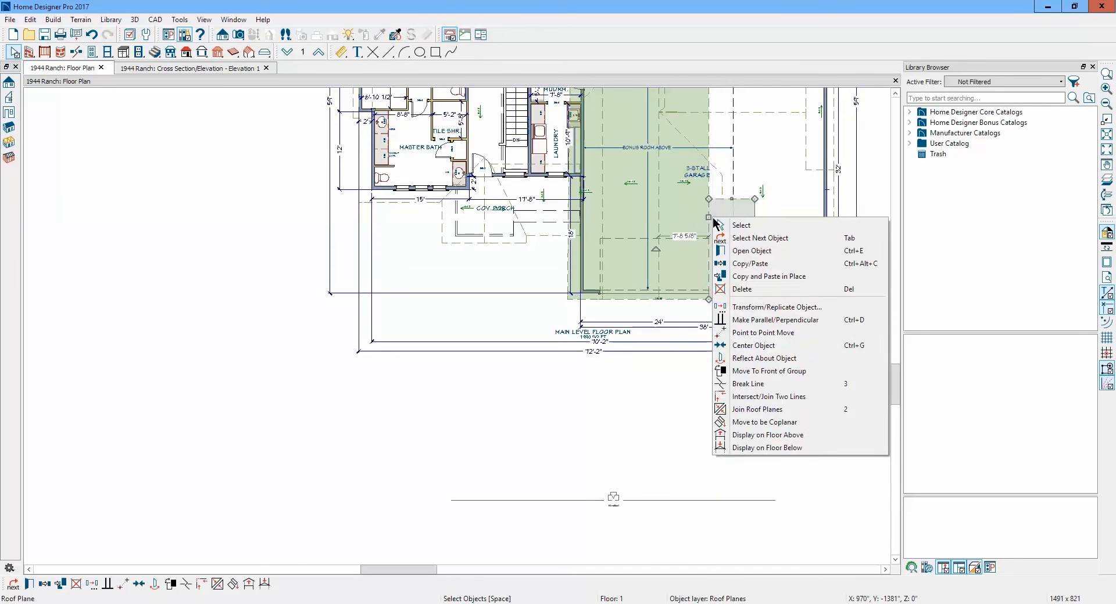
pyautogui.click(746, 410)
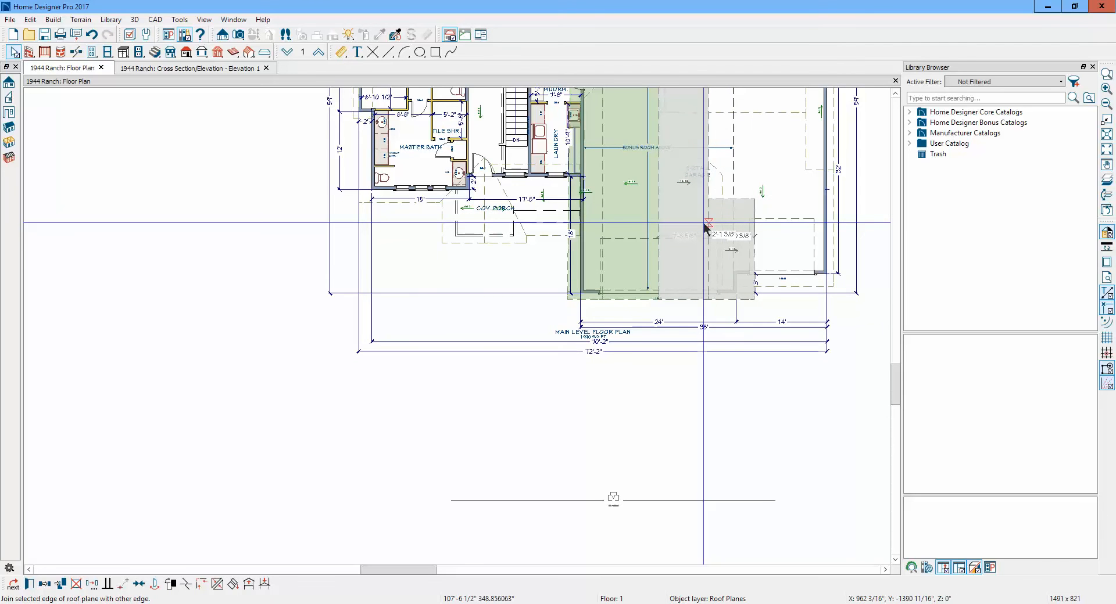
pyautogui.click(730, 249)
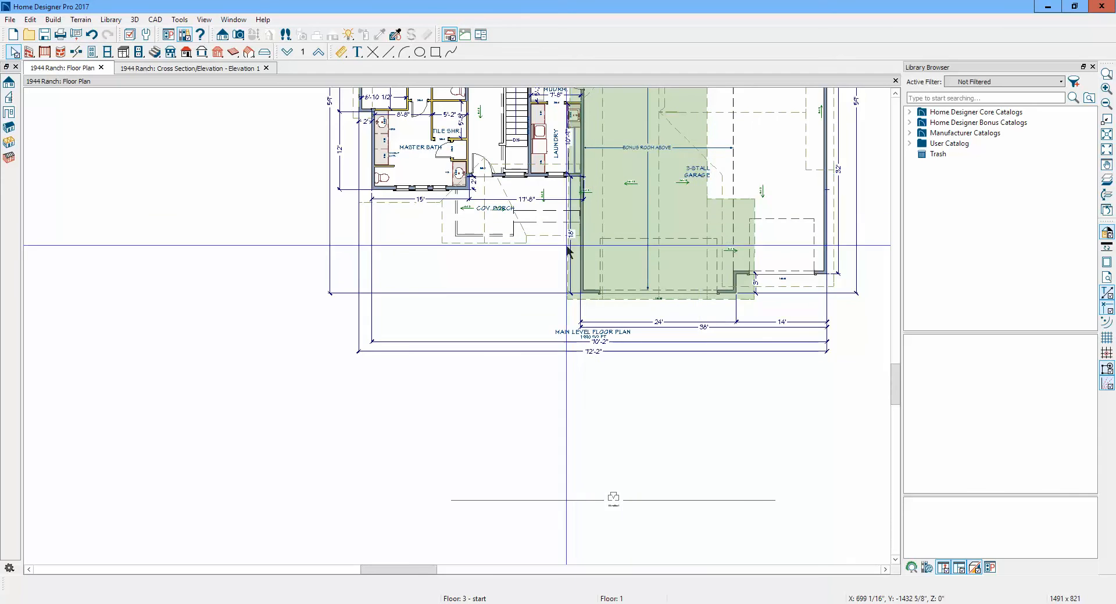
# - Delete the 18' dimension line beside the garage's left wall
pyautogui.scroll(2, 573, 295)
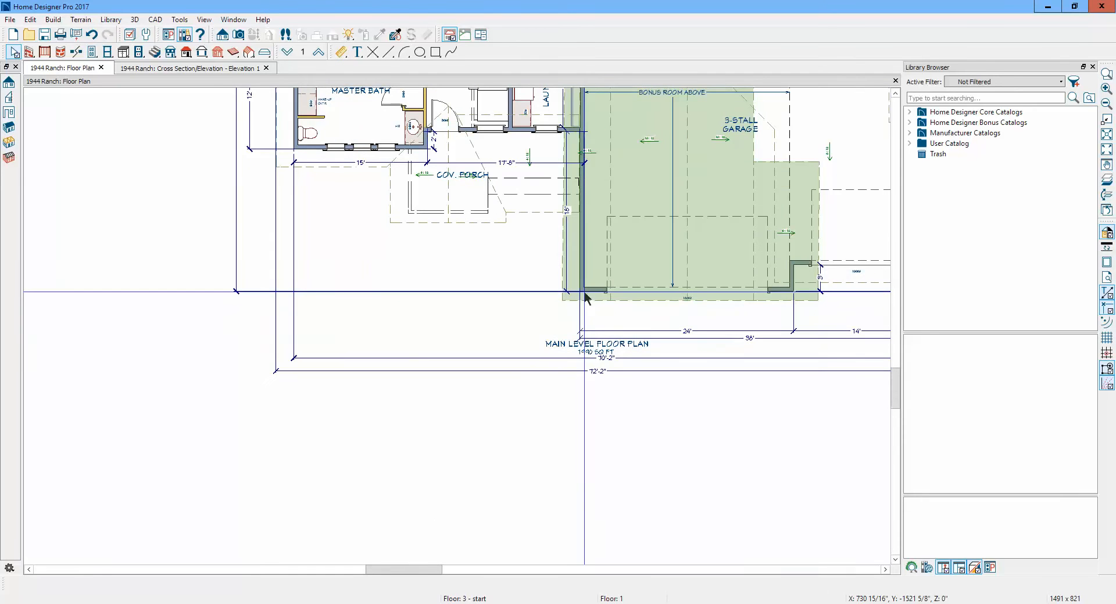
pyautogui.click(563, 265)
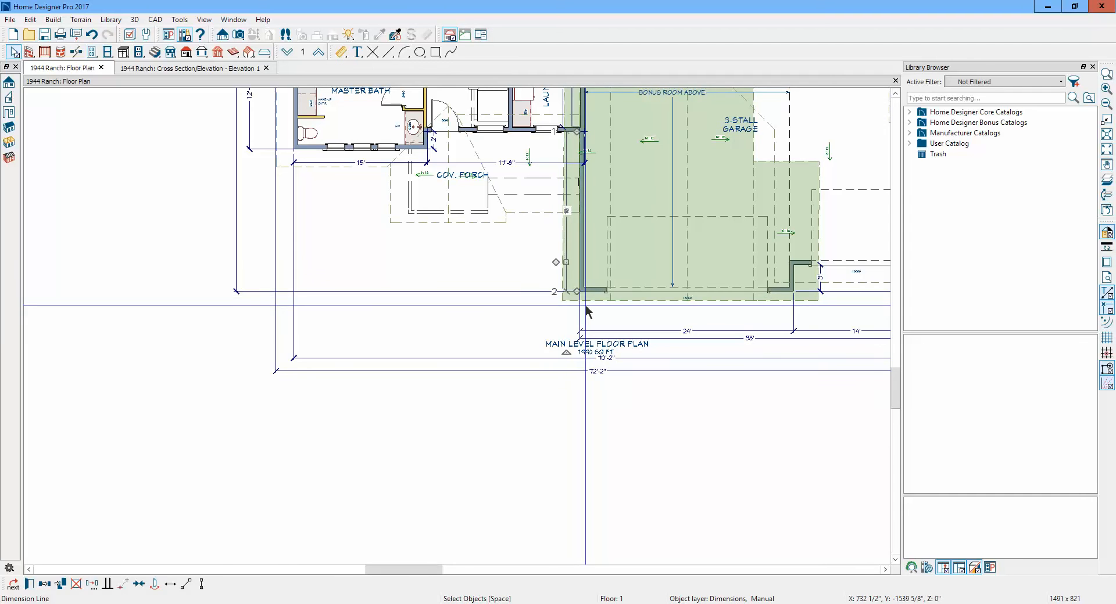
pyautogui.press('Delete')
# - Check the left lower roof plane's eave overhang and set the right lower roof plane's overhang from the garage wall to 2'
pyautogui.click(563, 282)
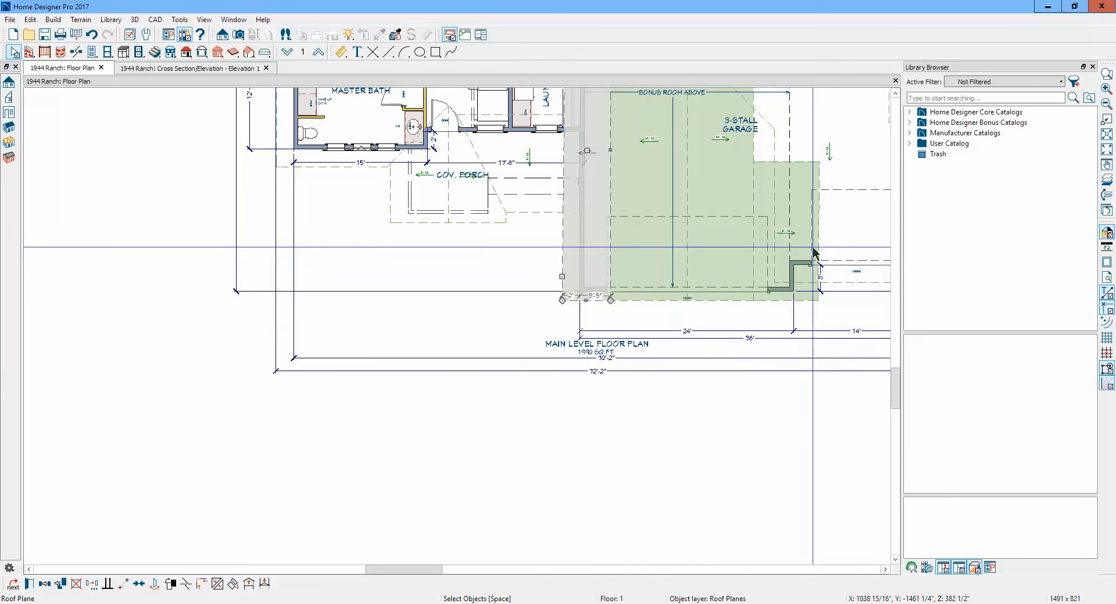
pyautogui.scroll(3, 836, 297)
pyautogui.scroll(2, 836, 294)
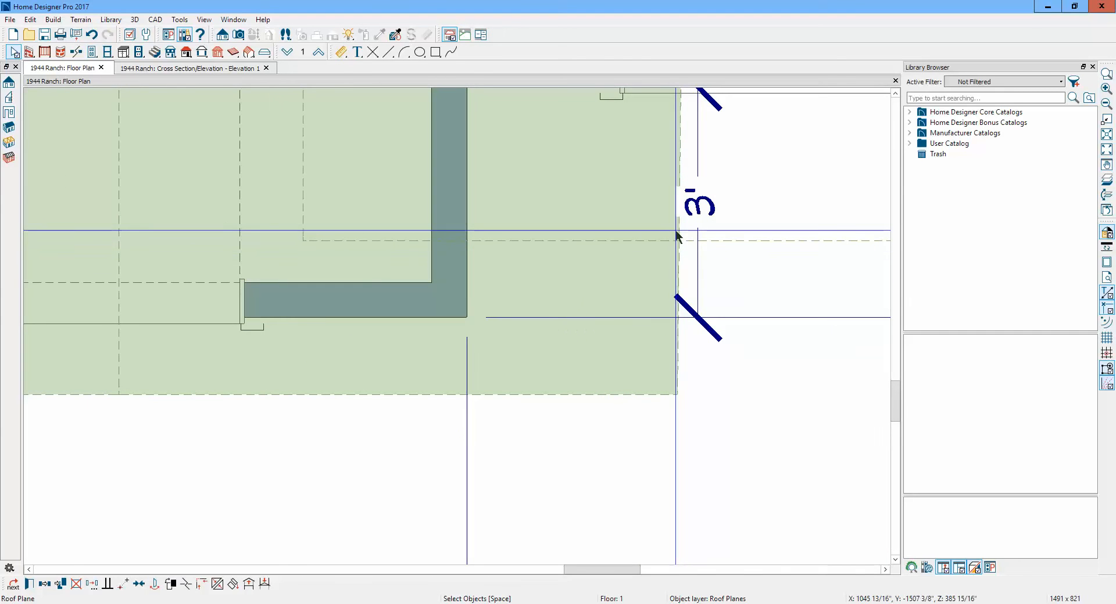
pyautogui.click(676, 238)
pyautogui.click(594, 331)
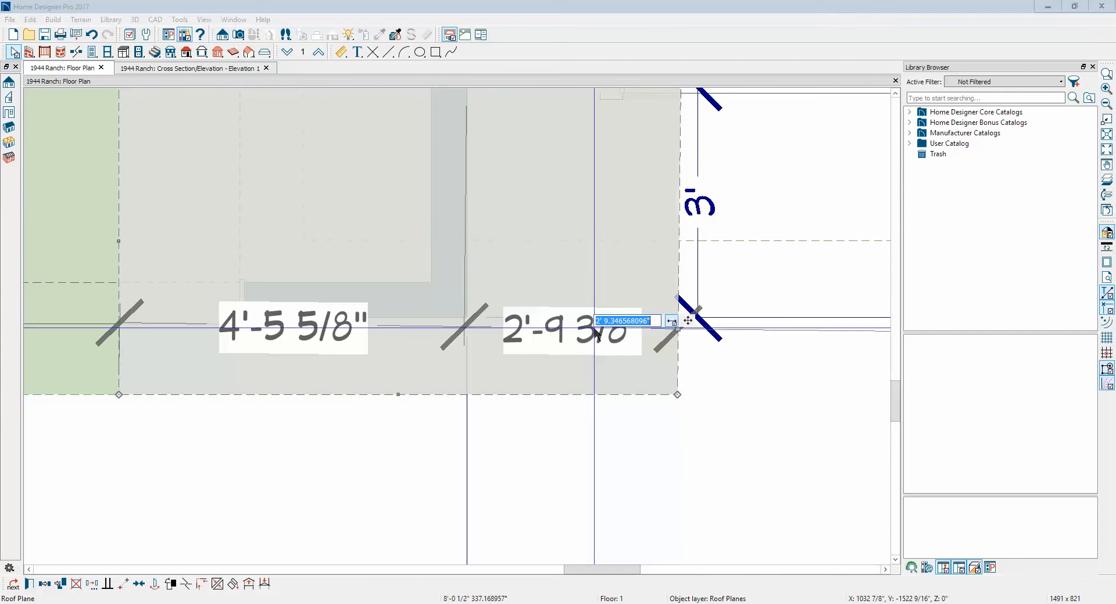
pyautogui.write('2')
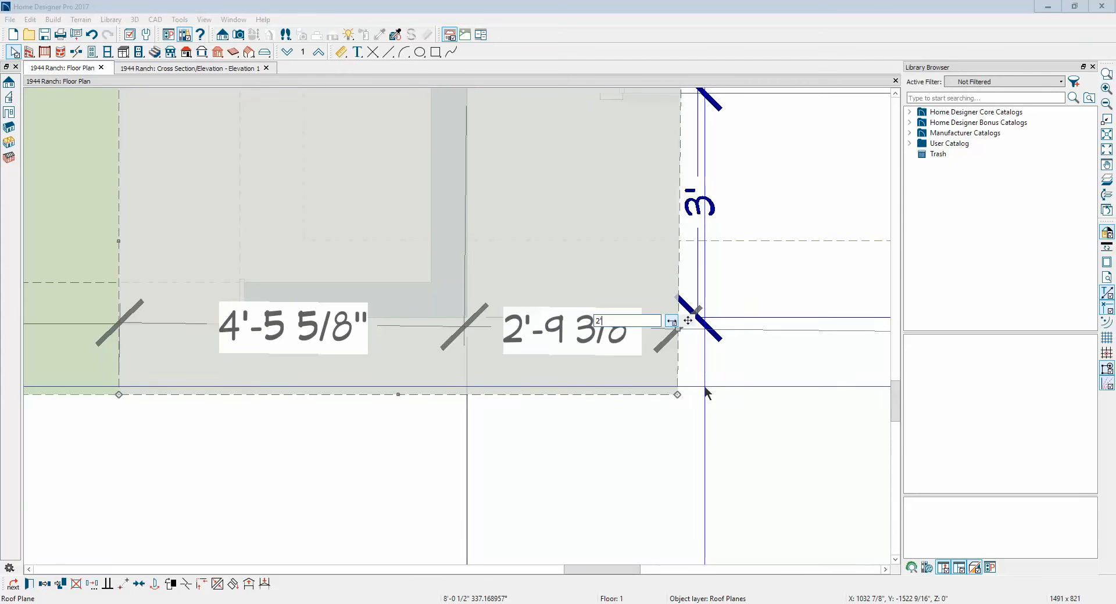
pyautogui.press('Escape')
pyautogui.click(705, 388)
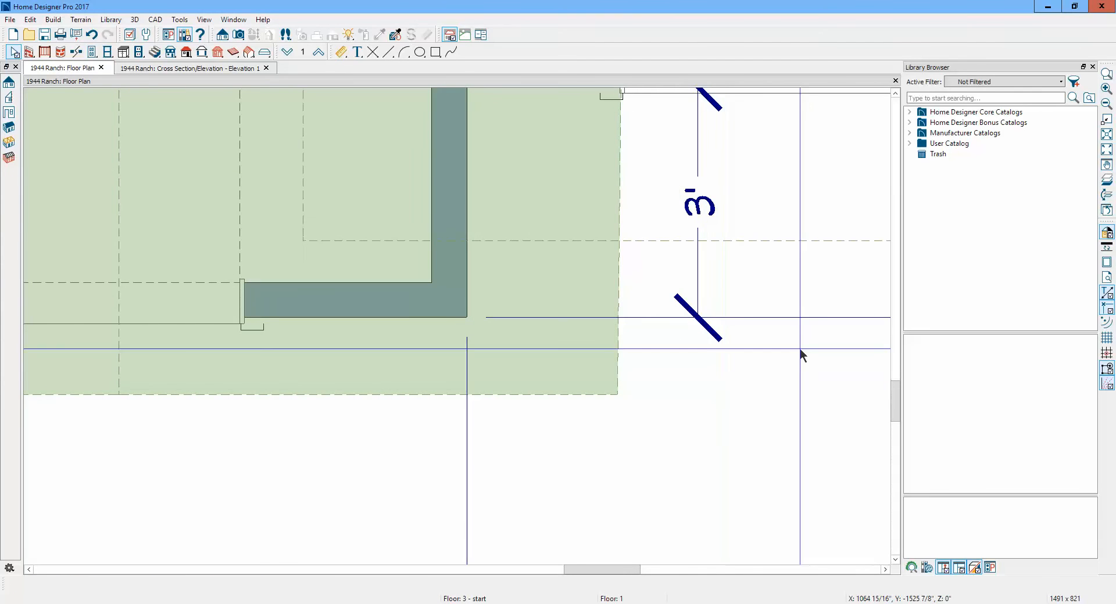
# - Compare the height and pitch specifications of the garage gable's left and right lower roof planes without changing either one
pyautogui.scroll(-6, 817, 325)
pyautogui.scroll(-1, 816, 329)
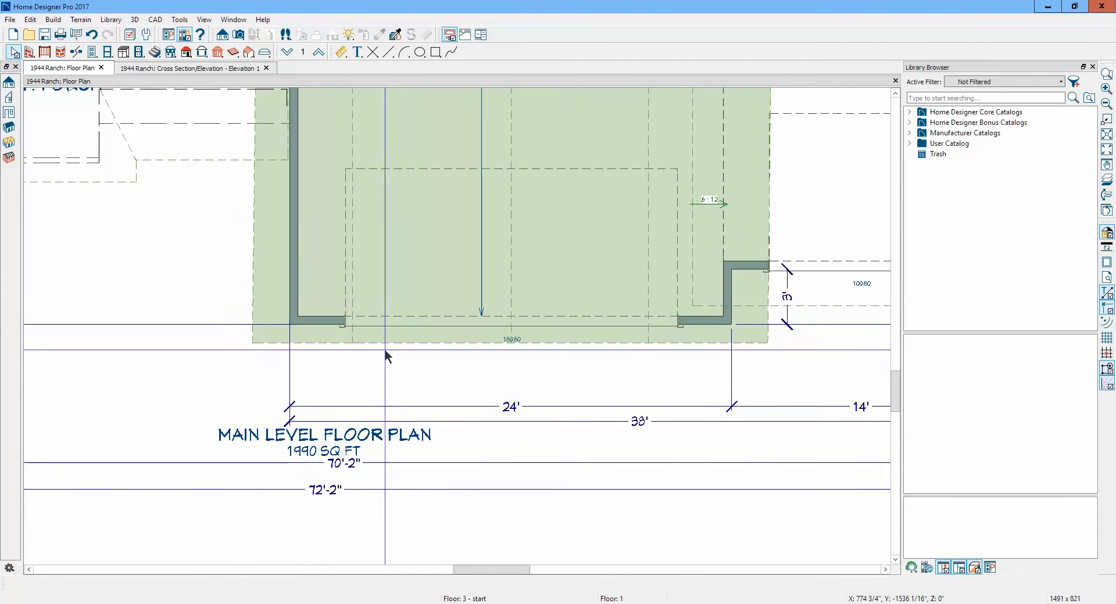
pyautogui.click(310, 344)
pyautogui.doubleClick(310, 344)
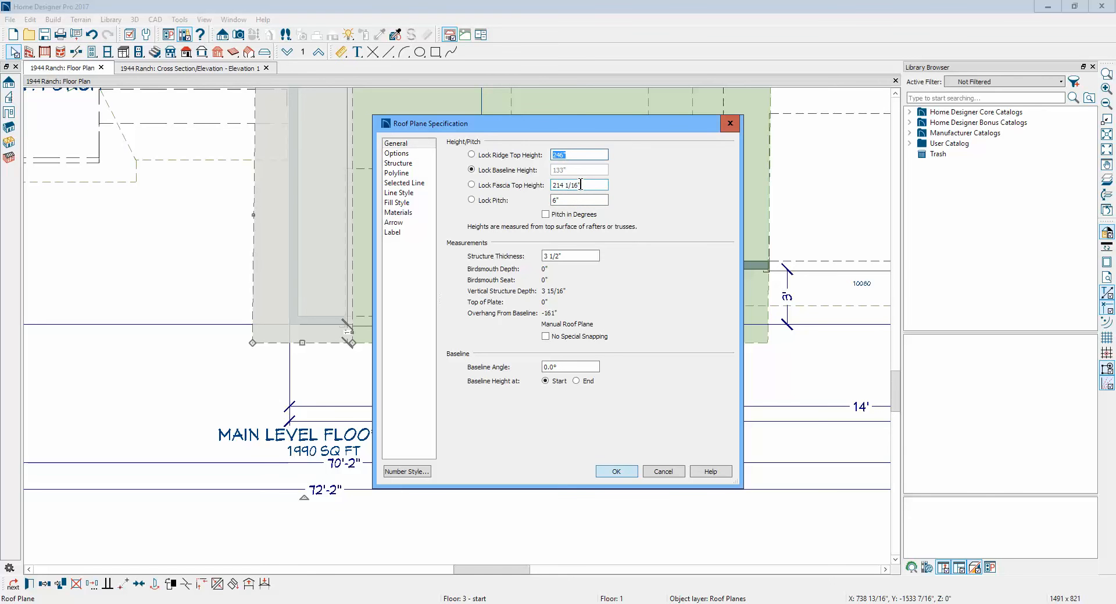
pyautogui.click(663, 472)
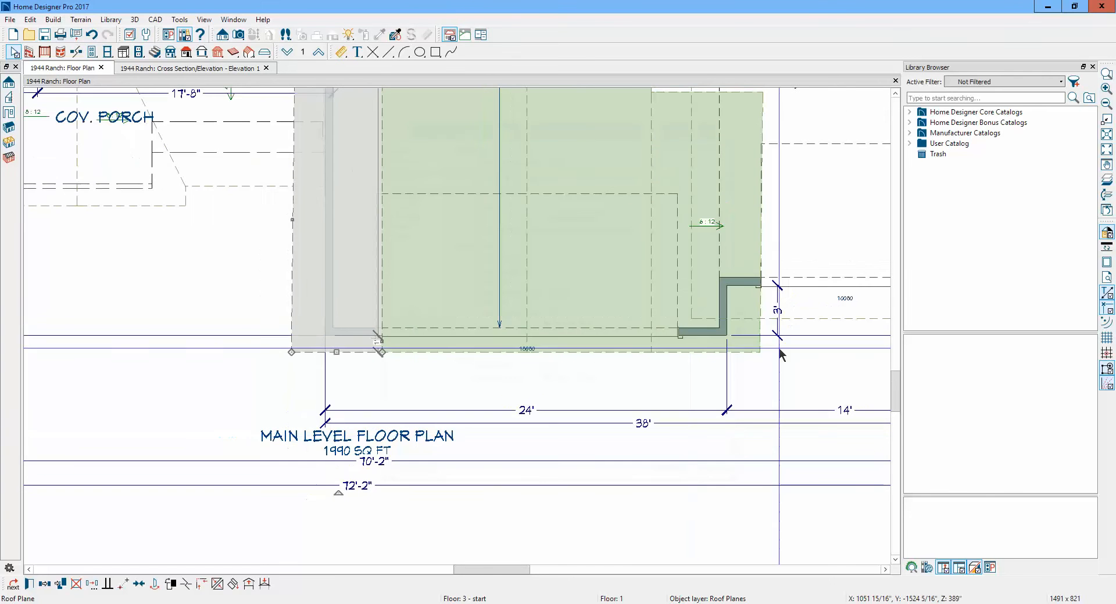
pyautogui.click(727, 366)
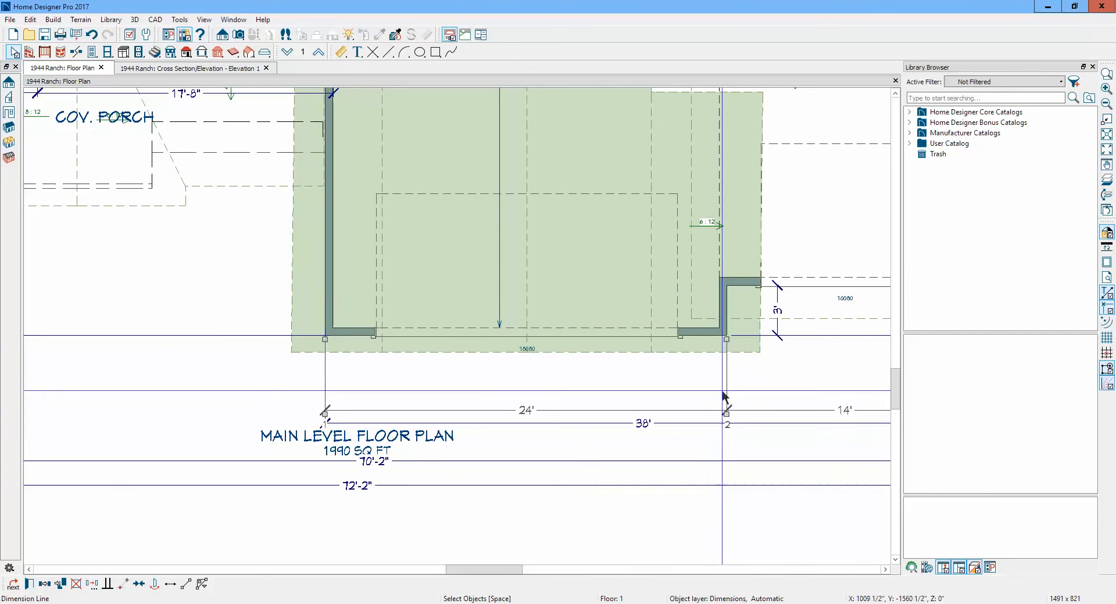
pyautogui.click(749, 377)
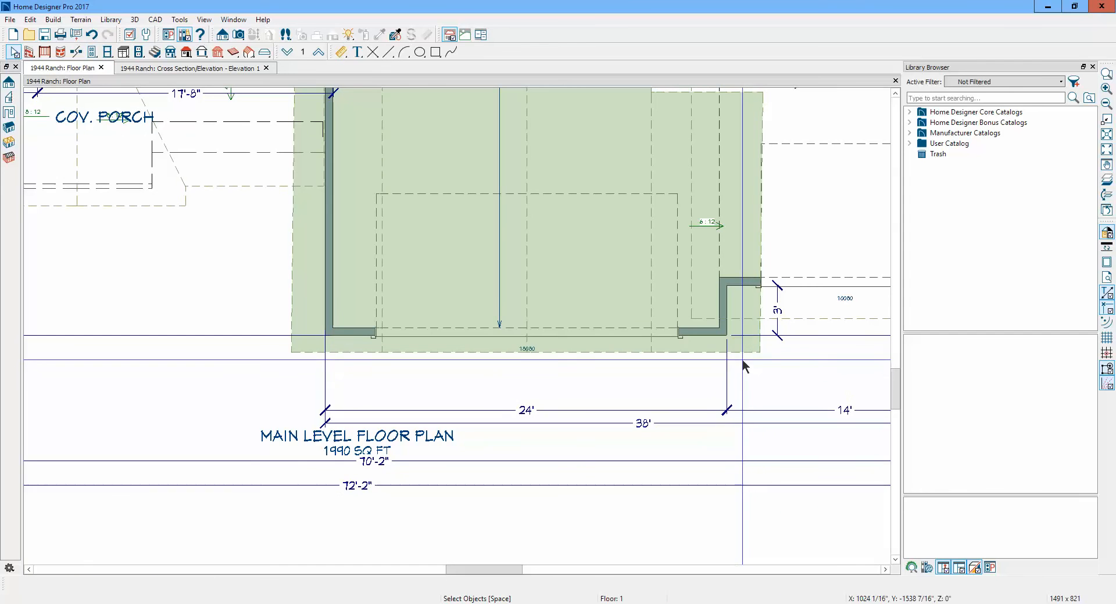
pyautogui.click(742, 354)
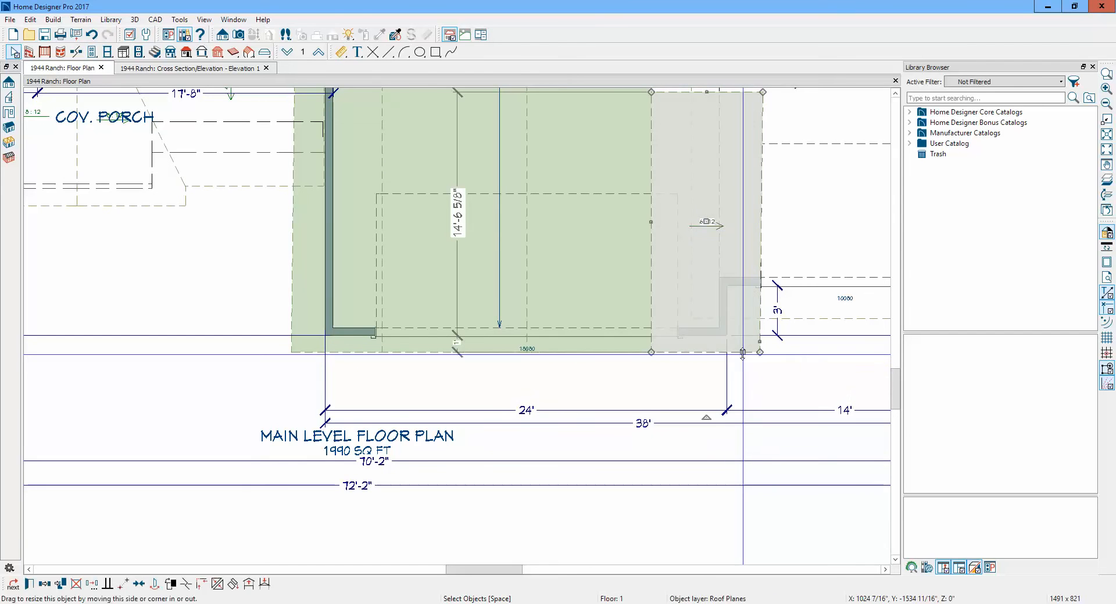
pyautogui.click(29, 584)
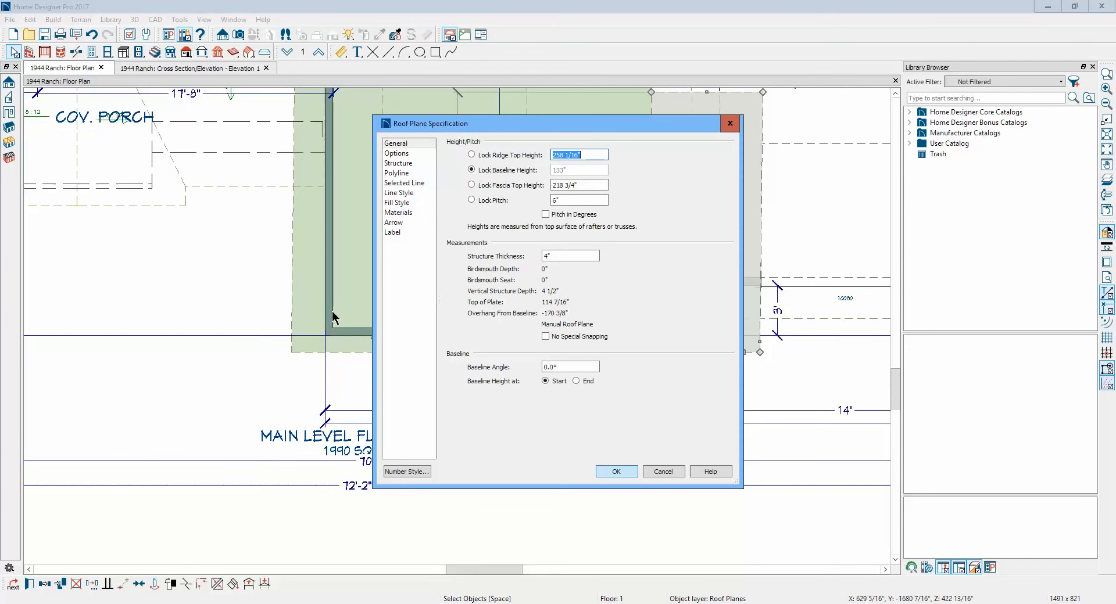
pyautogui.click(676, 474)
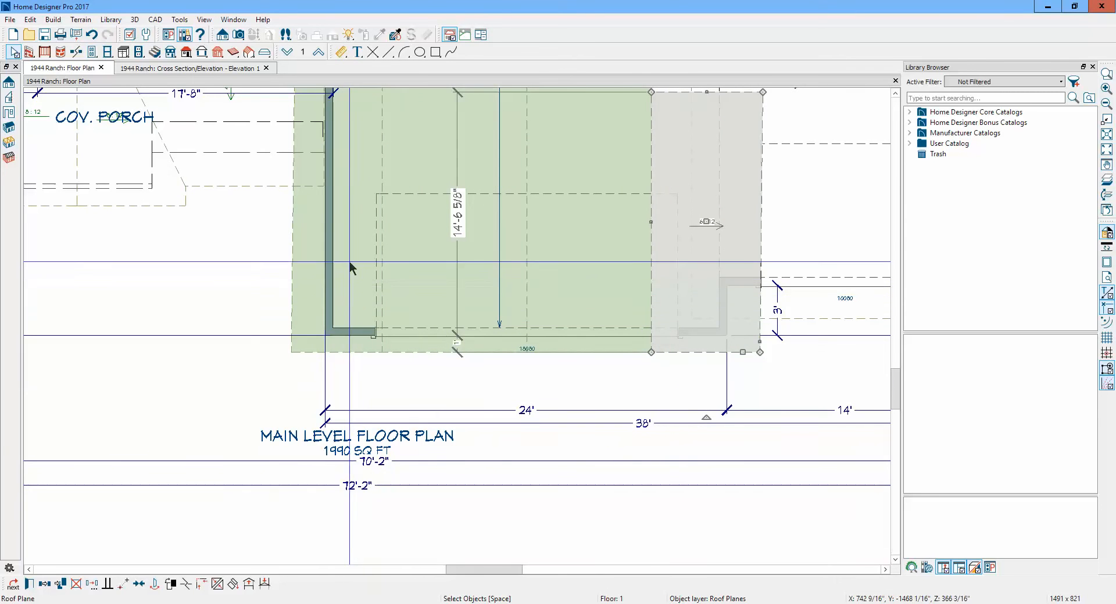
pyautogui.doubleClick(295, 281)
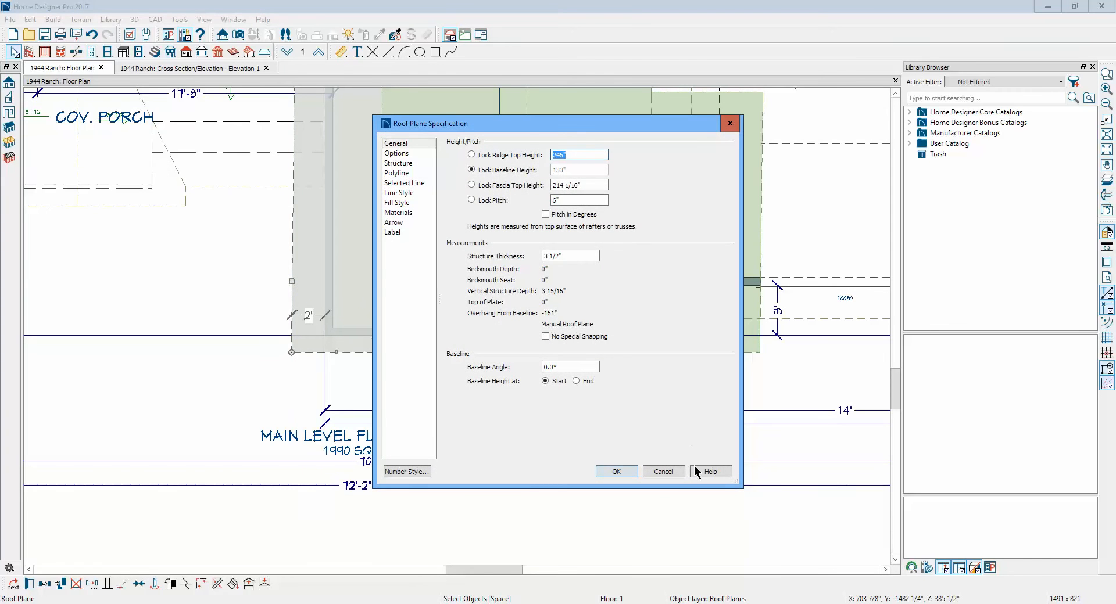
pyautogui.click(663, 471)
# - Lock the right lower roof plane's pitch and set its fascia top height to the left lower plane's 214 1/16"
pyautogui.doubleClick(761, 258)
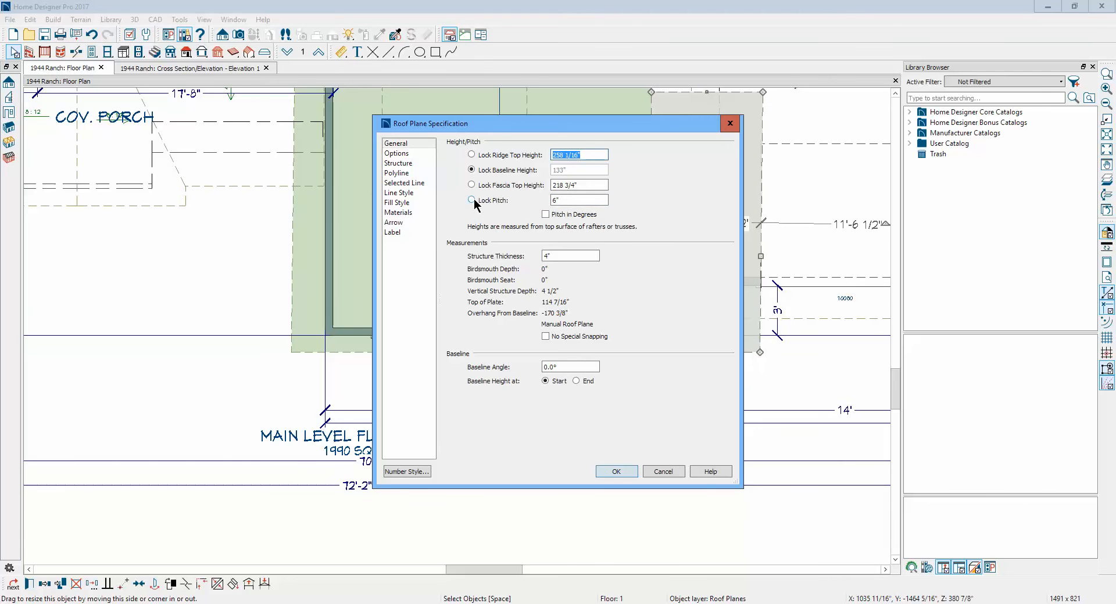
pyautogui.click(472, 201)
pyautogui.doubleClick(580, 187)
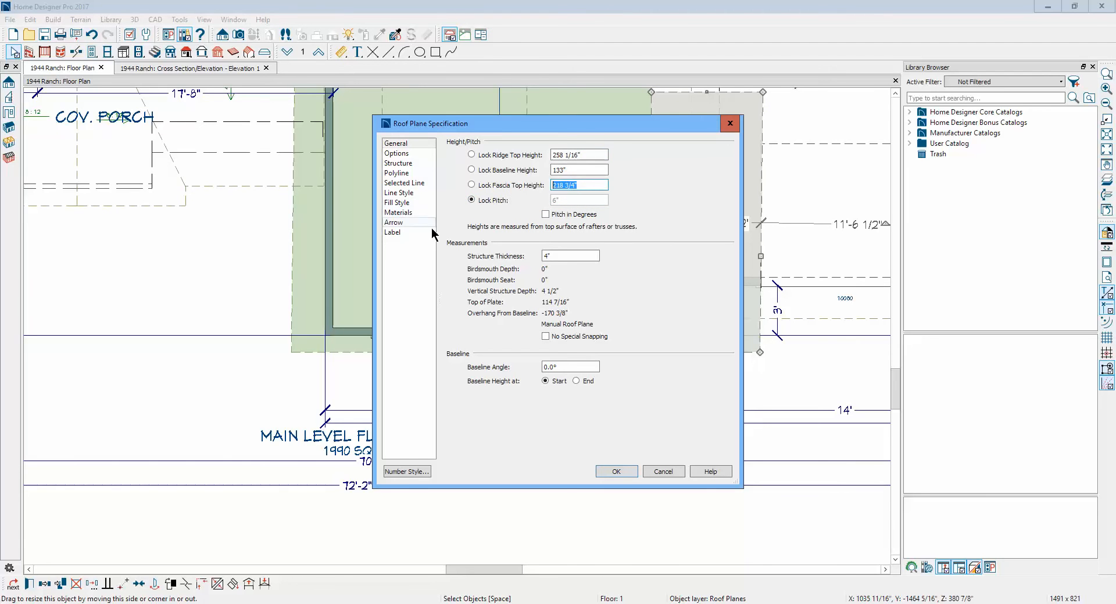
pyautogui.write('2')
pyautogui.click(616, 471)
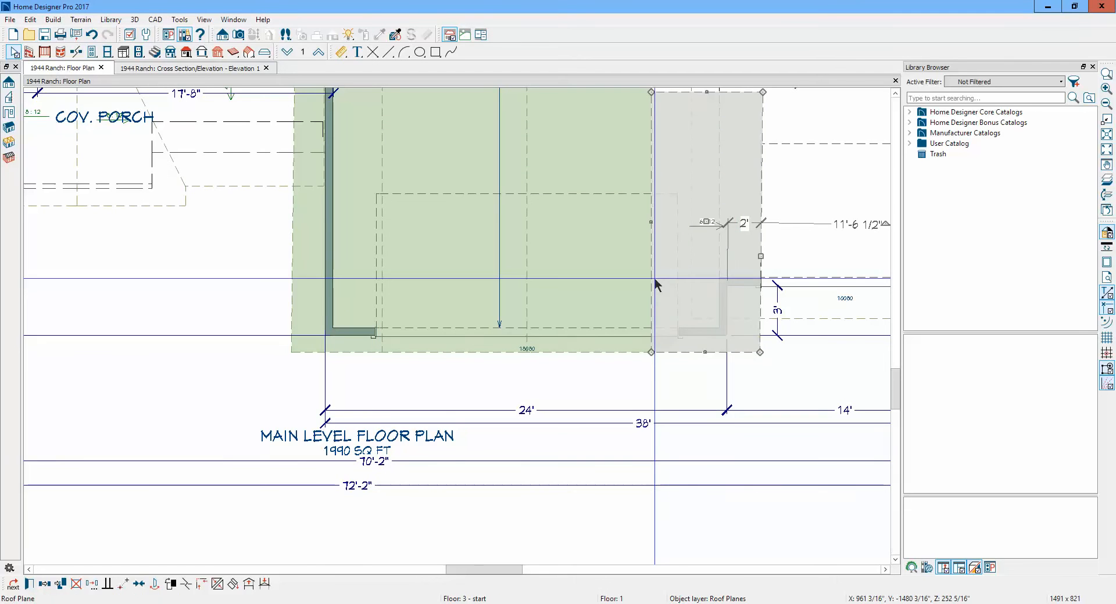
# - Join the height-matched right lower roof plane to the right upper roof plane again along their shared edge
pyautogui.rightClick(654, 279)
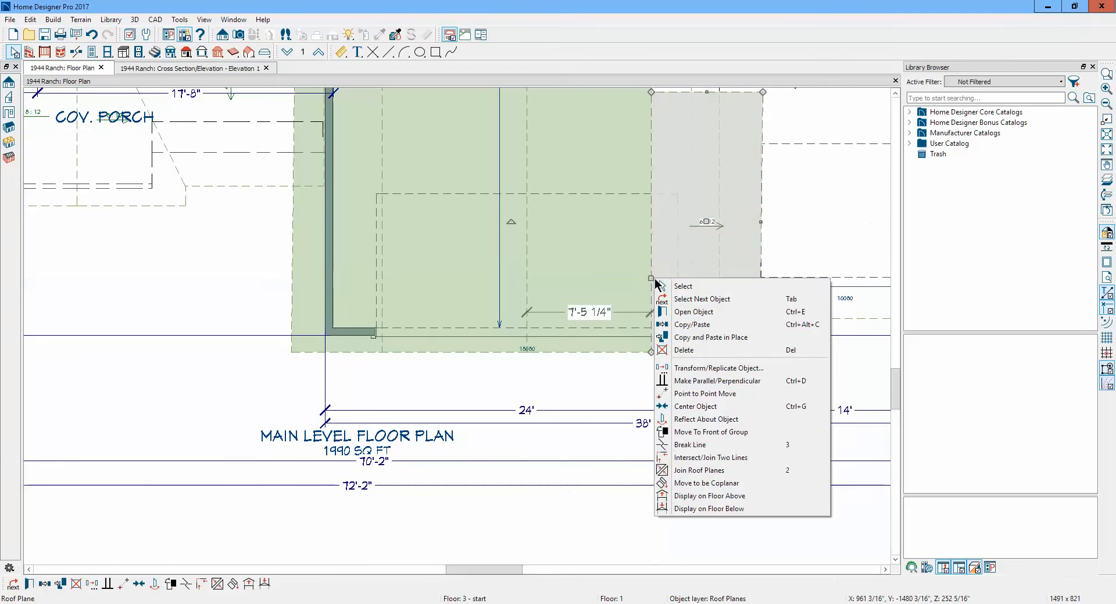
pyautogui.click(692, 470)
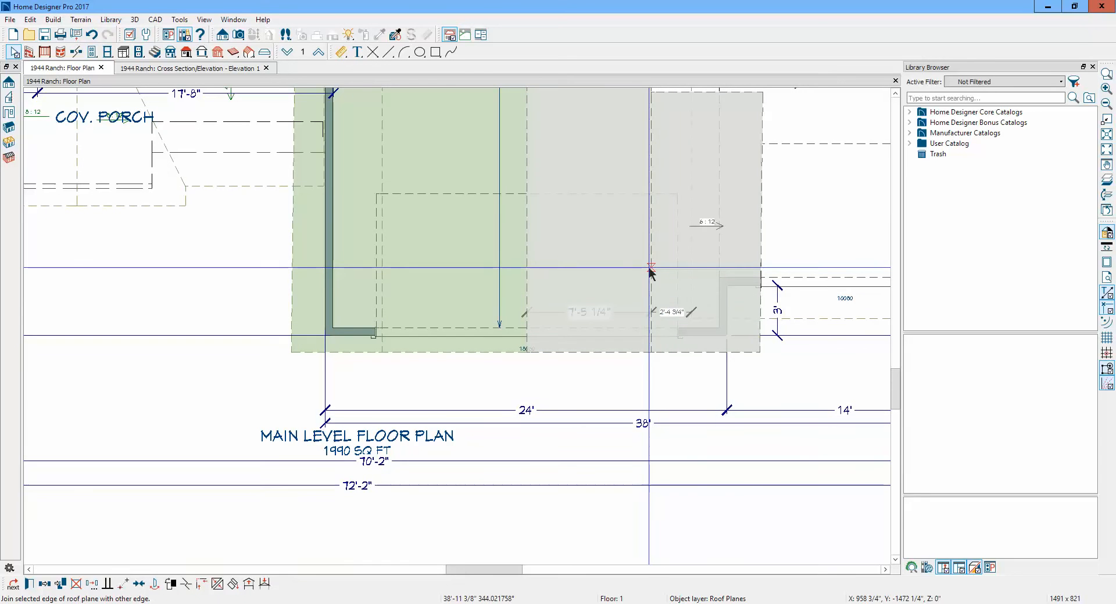
pyautogui.click(652, 408)
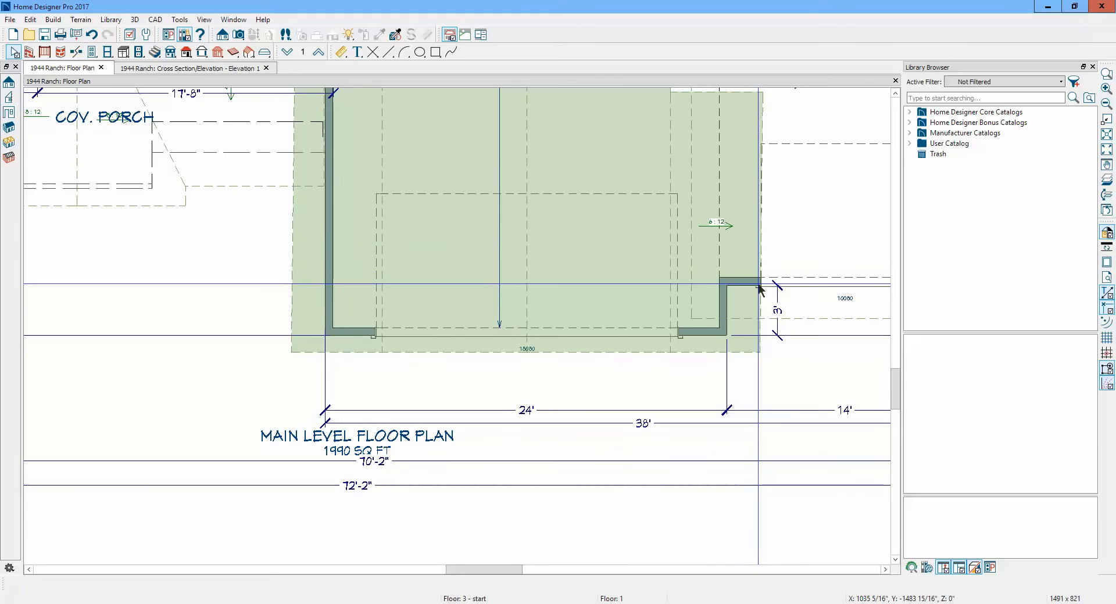
# - Compare the front elevation's garage gable with the picture of the reference house
pyautogui.hotkey('ctrl', 'Tab')
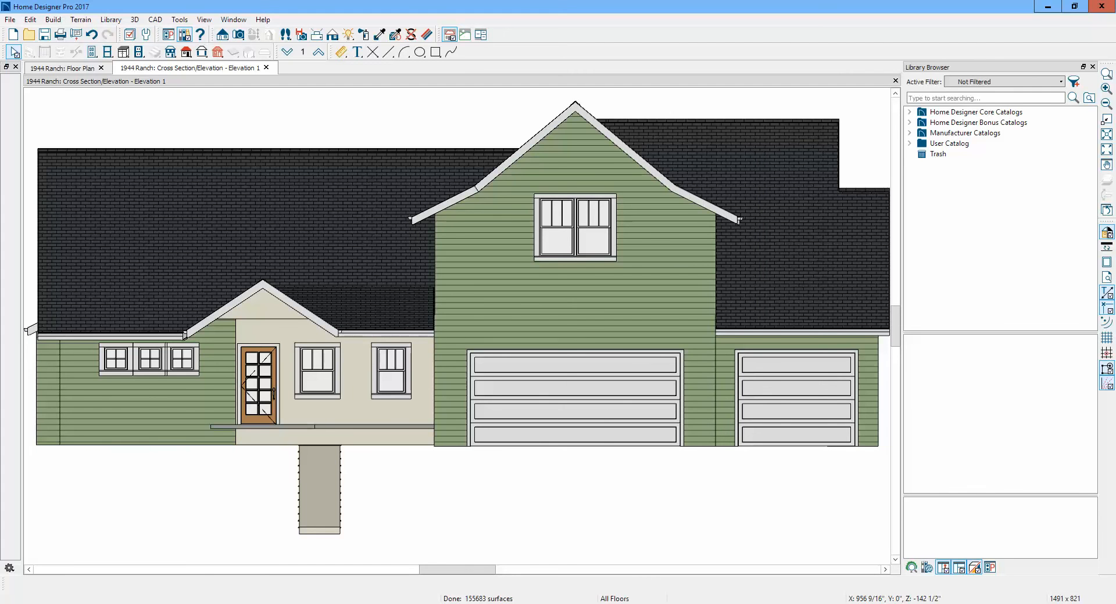
pyautogui.click(201, 561)
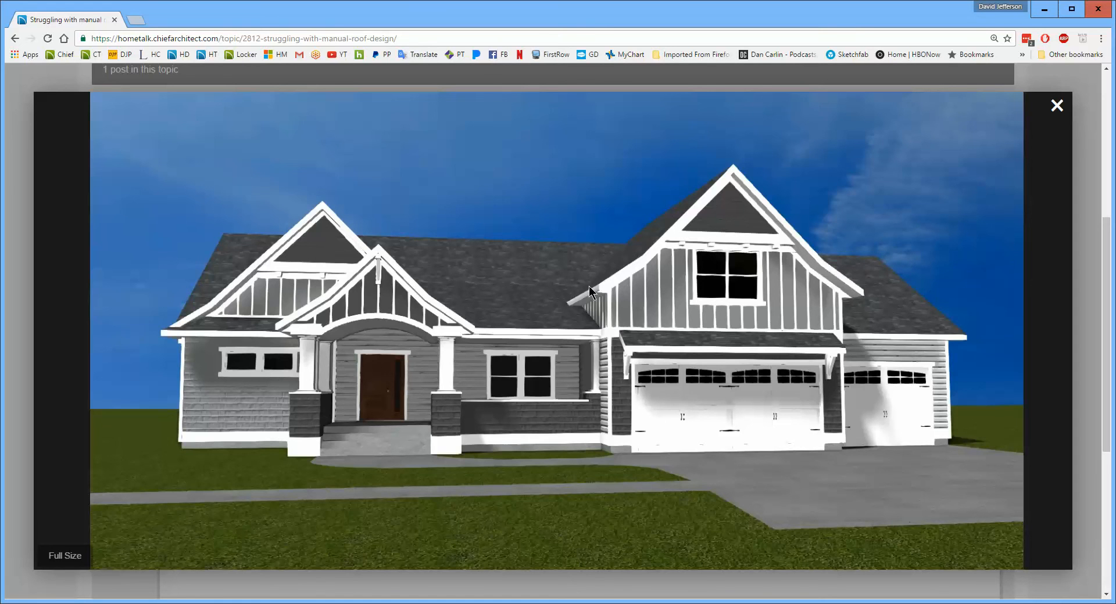
pyautogui.click(1044, 11)
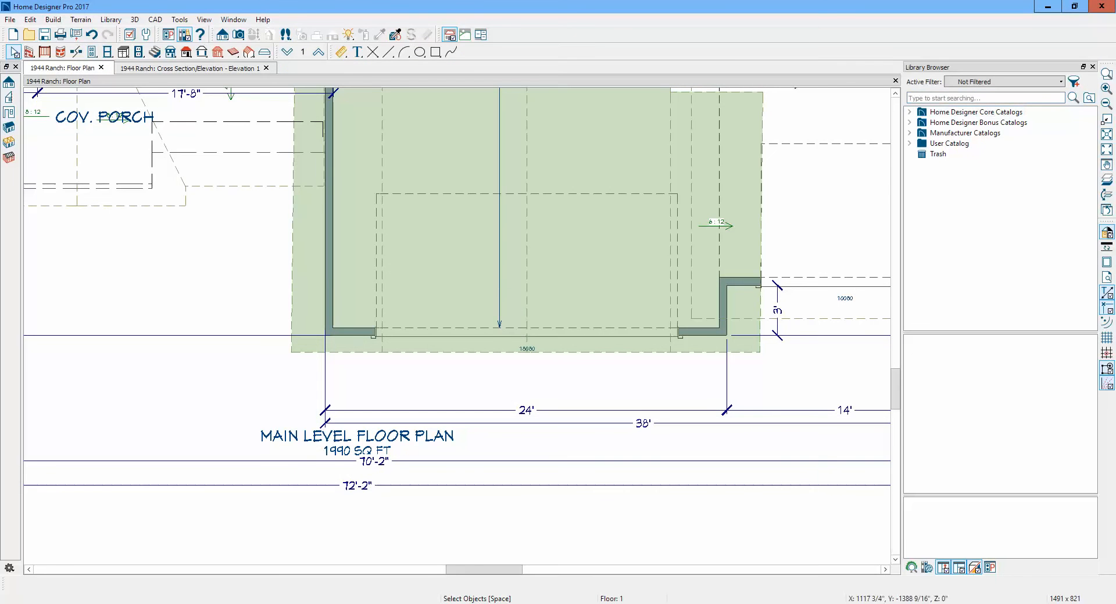
# - Delete the separate rear roof plane over the bedroom, bath and closet wing
pyautogui.click(1107, 134)
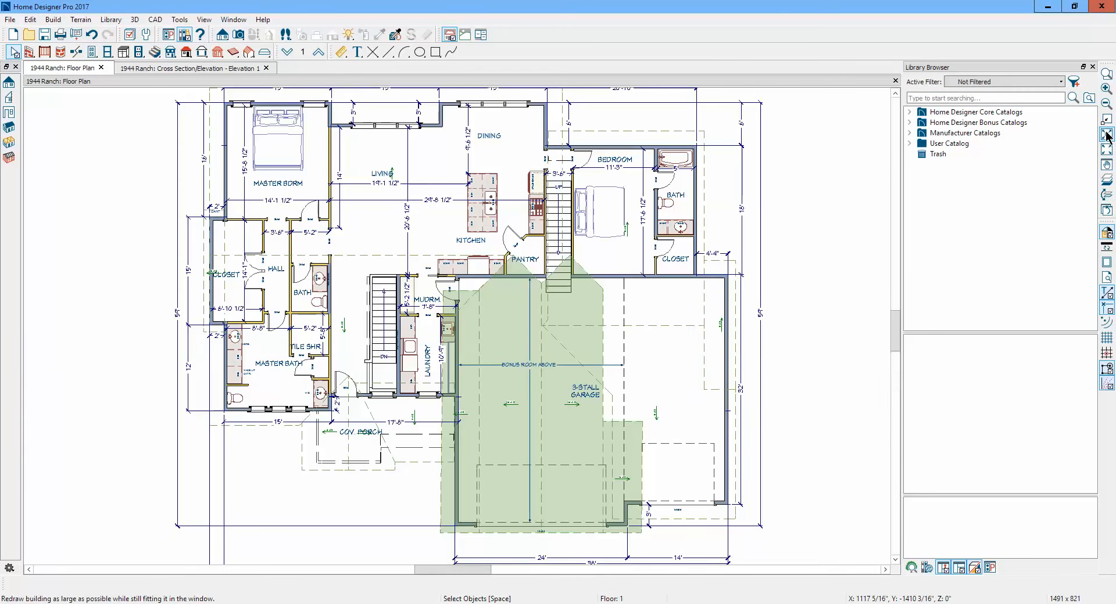
pyautogui.click(211, 183)
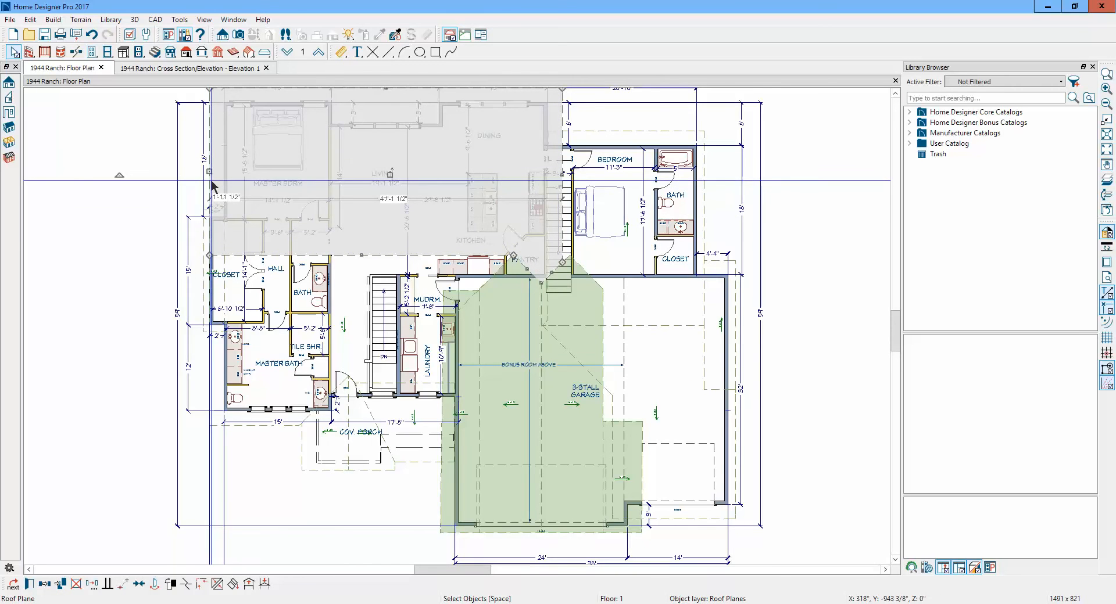
pyautogui.click(642, 132)
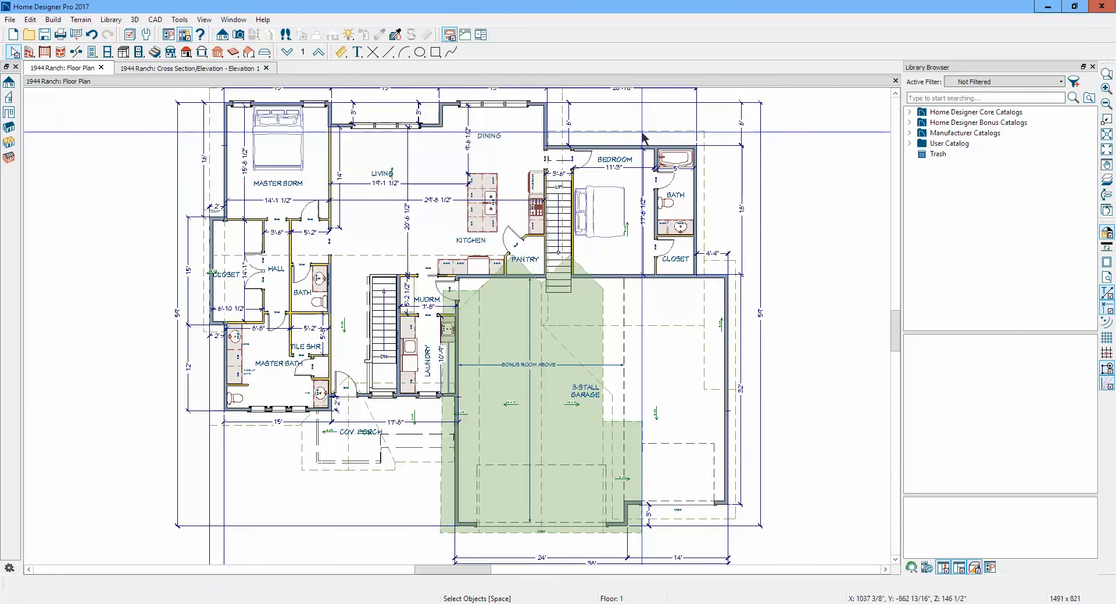
pyautogui.click(641, 132)
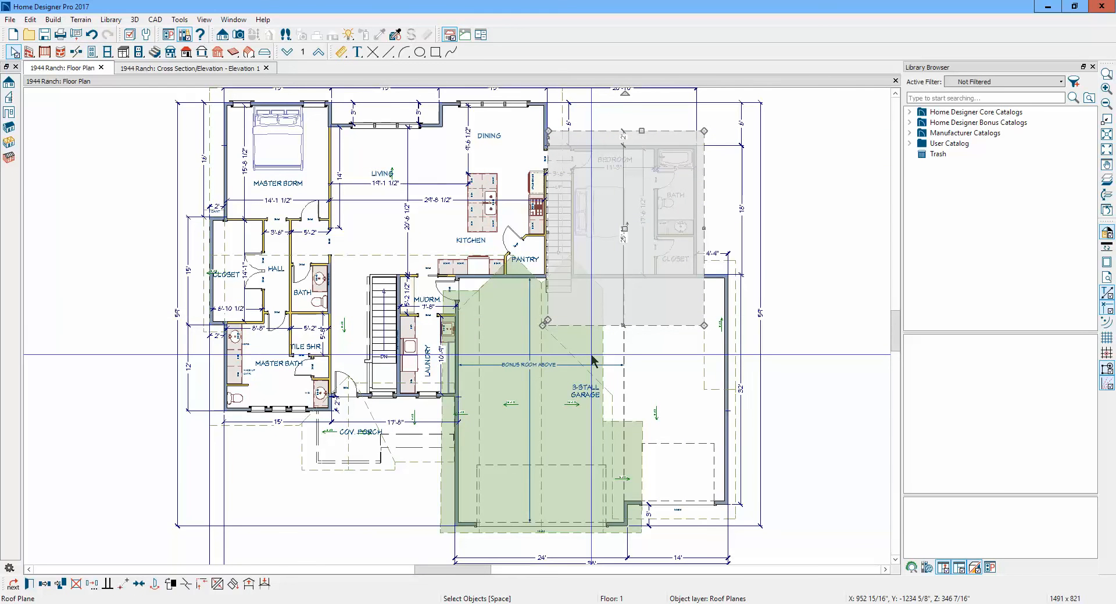
pyautogui.press('Escape')
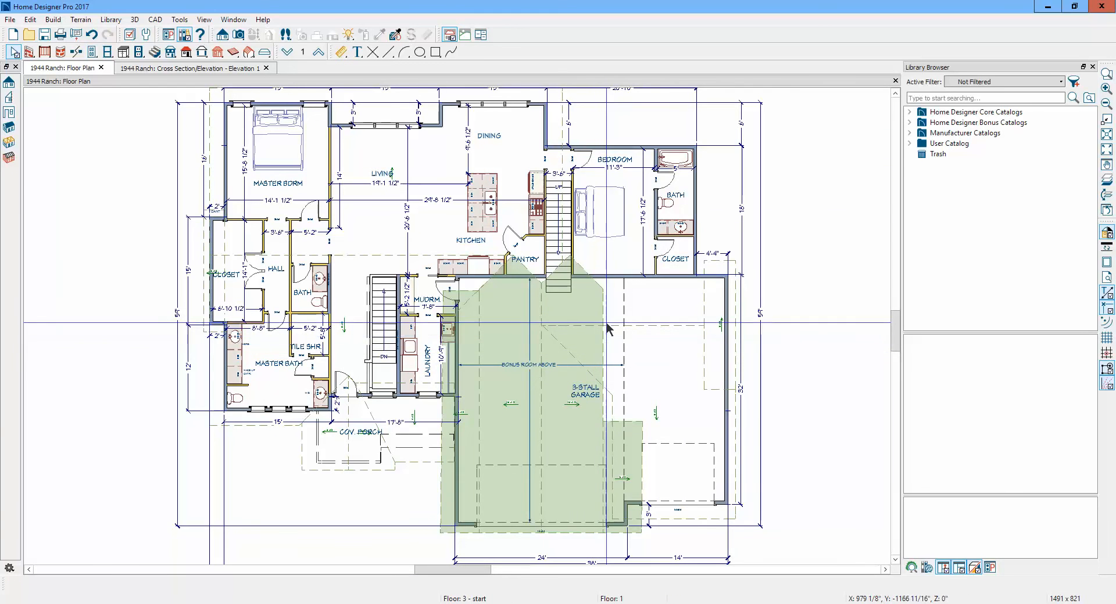
# - Extend the main rear roof plane across the bedroom wing, breaking its angled edge near the stairs and squaring off the outer corner
pyautogui.click(562, 127)
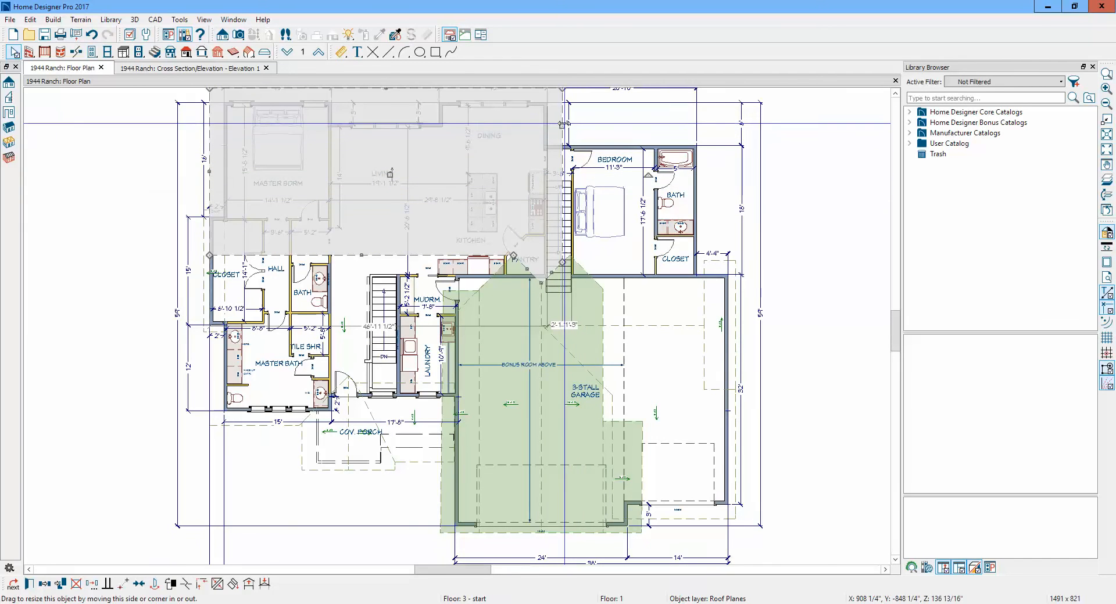
pyautogui.moveTo(562, 124); pyautogui.dragTo(709, 136)
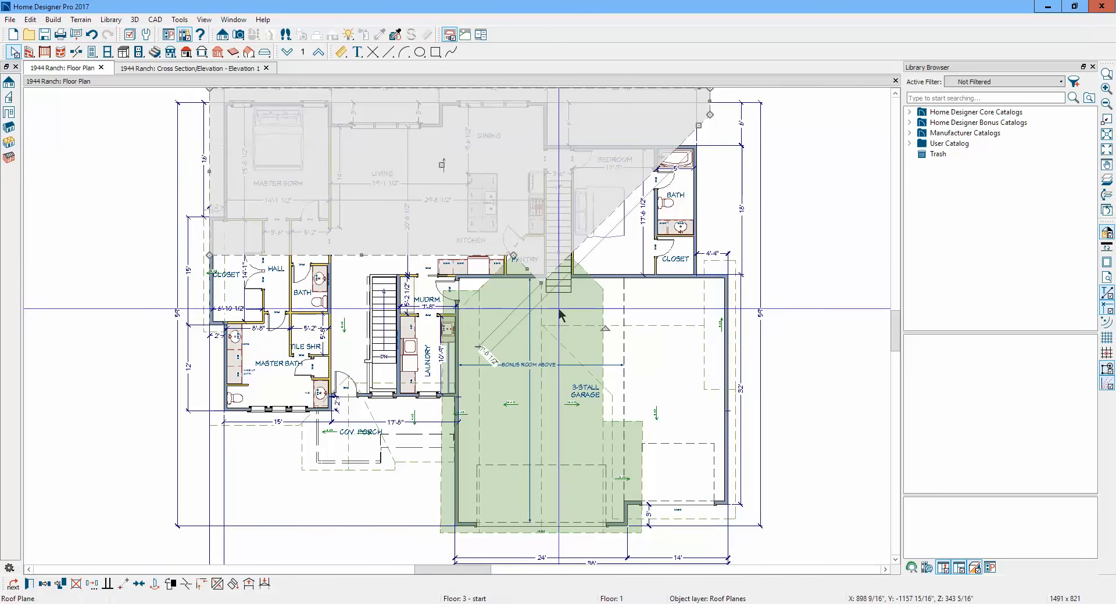
pyautogui.click(199, 589)
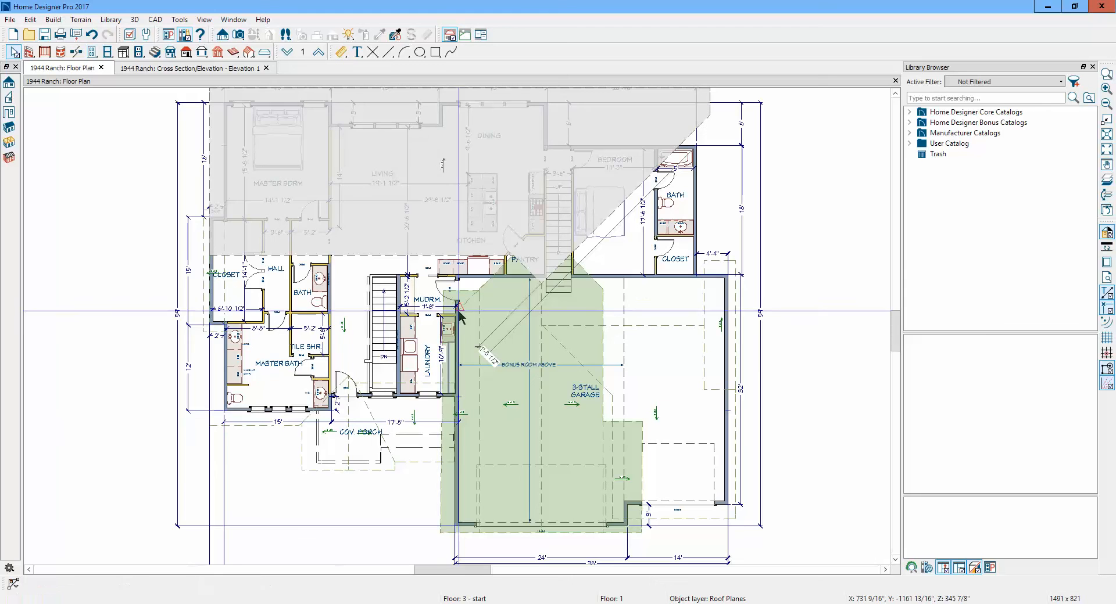
pyautogui.click(570, 258)
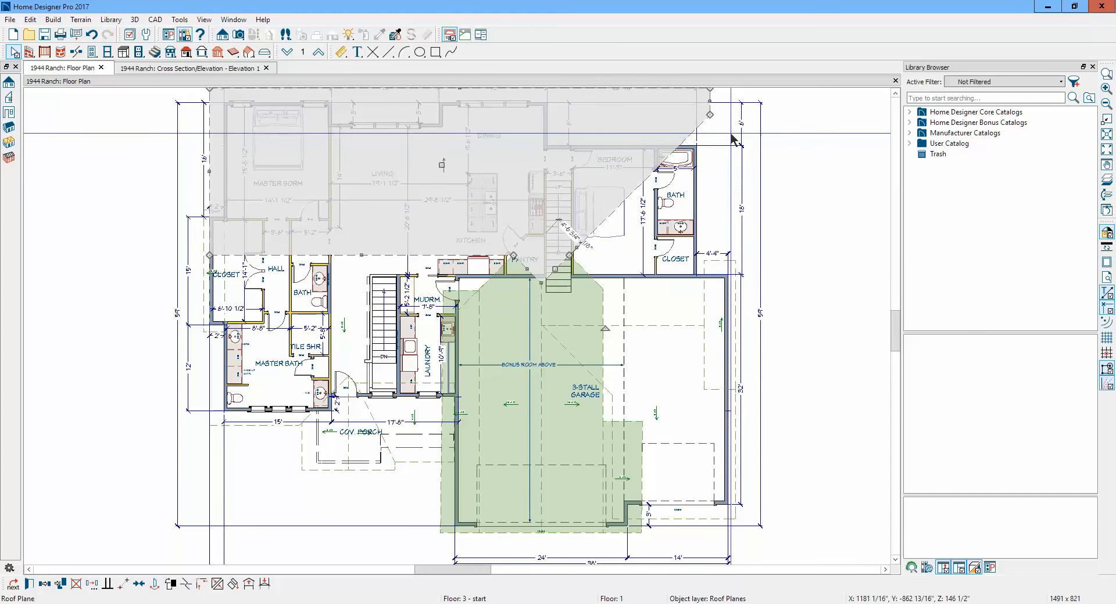
pyautogui.moveTo(709, 115); pyautogui.dragTo(710, 253)
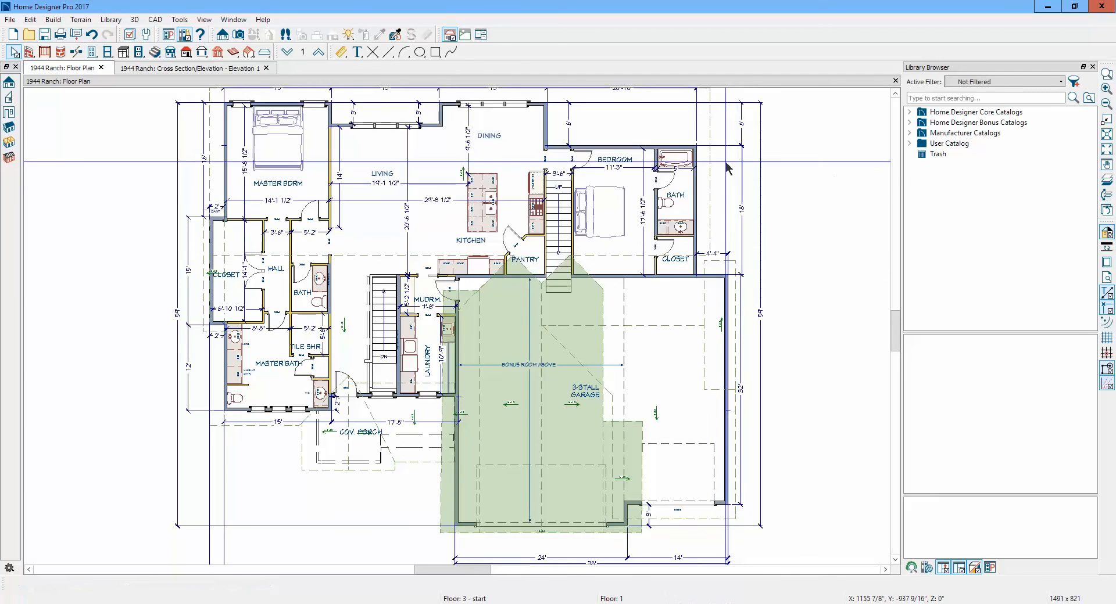
# - Set the extended rear roof plane's side overhang from the bath's exterior wall to 2'
pyautogui.click(704, 176)
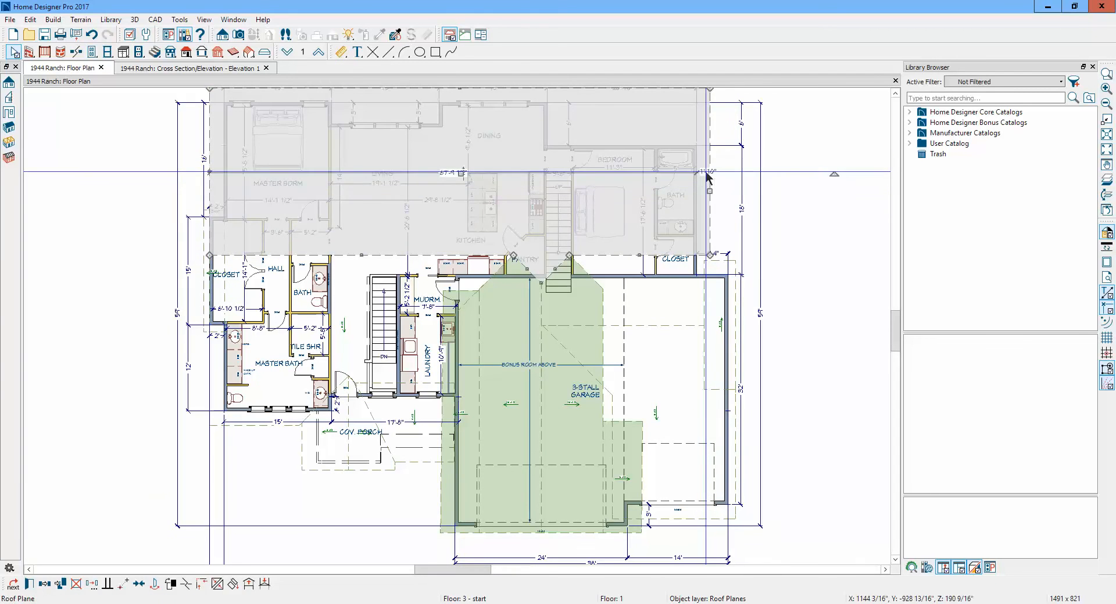
pyautogui.scroll(5, 709, 176)
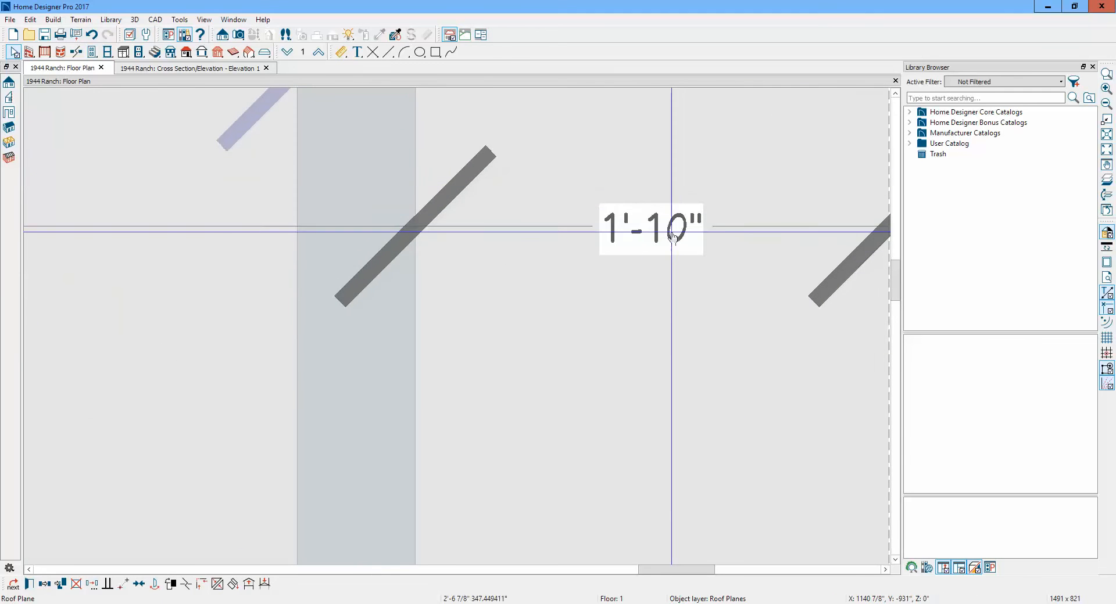
pyautogui.click(659, 337)
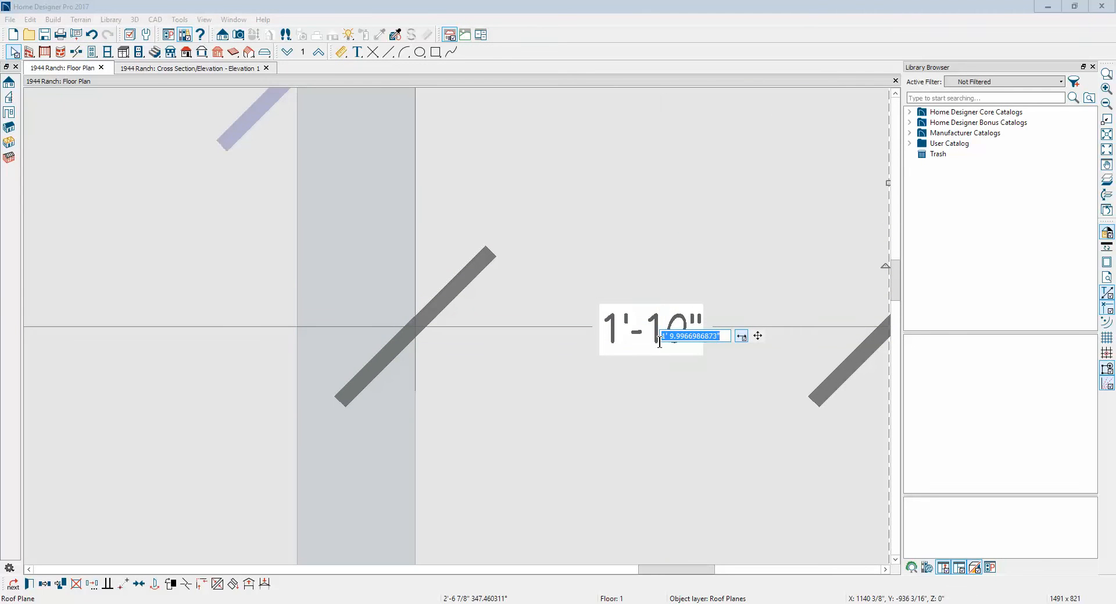
pyautogui.write('22')
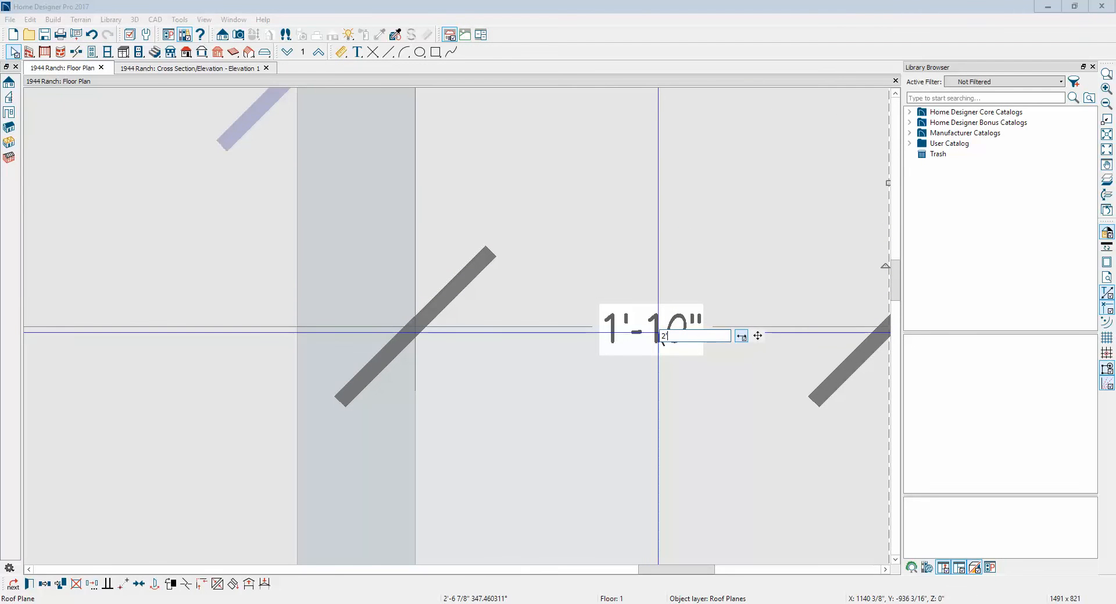
pyautogui.press('Return')
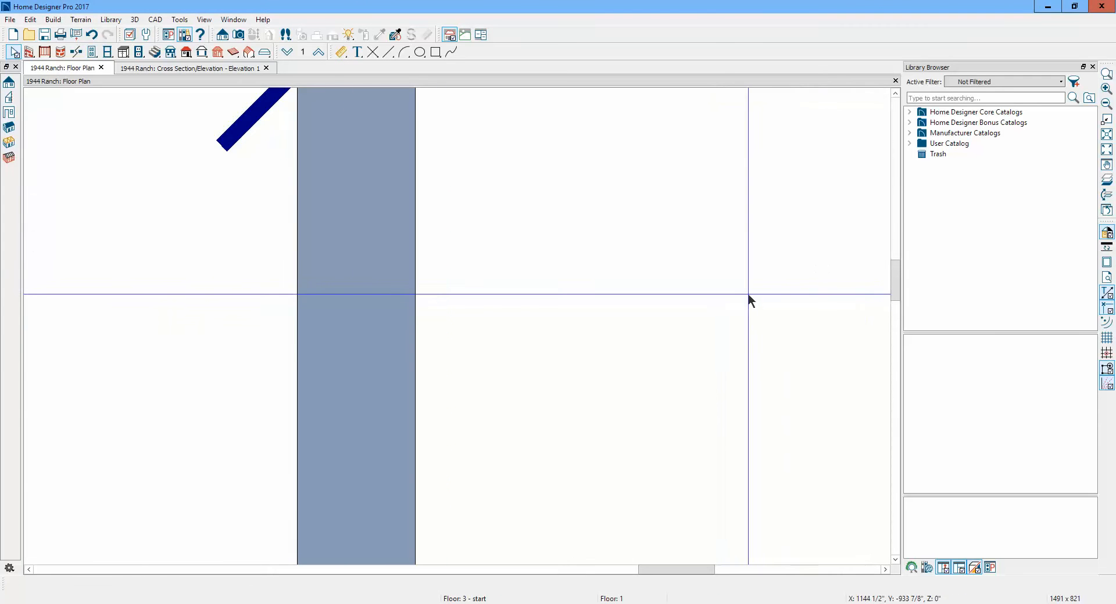
pyautogui.scroll(-6, 759, 293)
pyautogui.scroll(-2, 762, 291)
pyautogui.scroll(3, 690, 194)
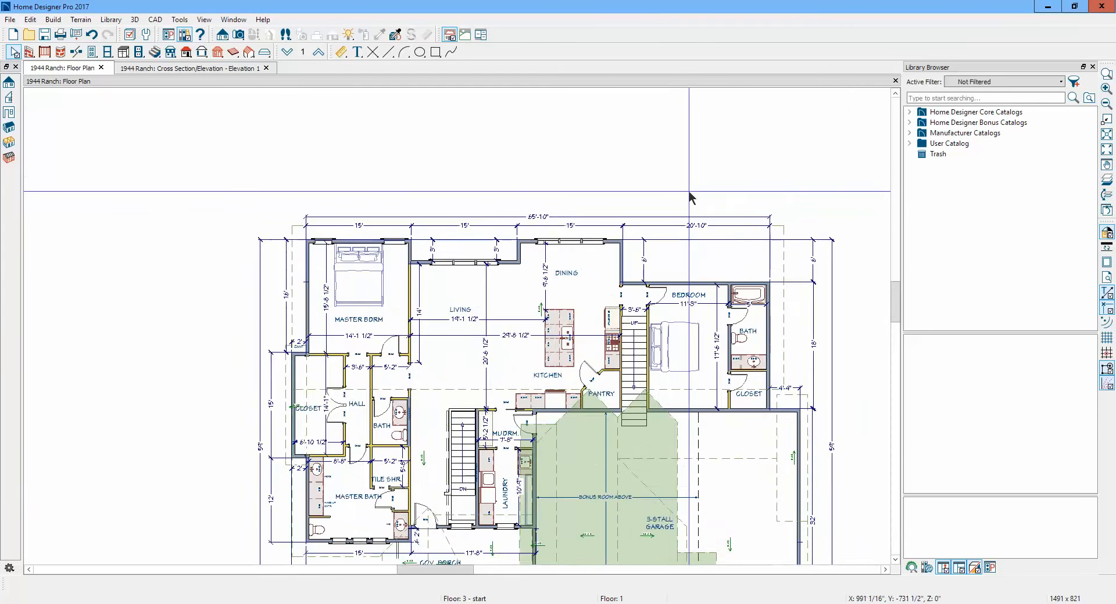
# - Break the rear roof plane's eave near the dining room corner and pull the bedroom segment in close to the bedroom's rear wall
pyautogui.click(849, 324)
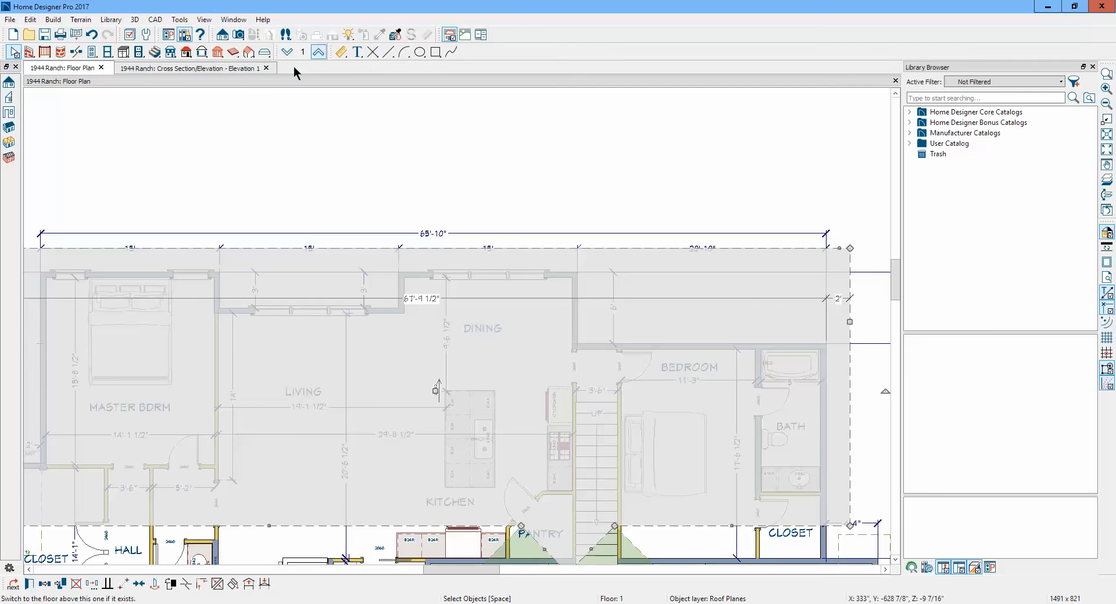
pyautogui.click(186, 588)
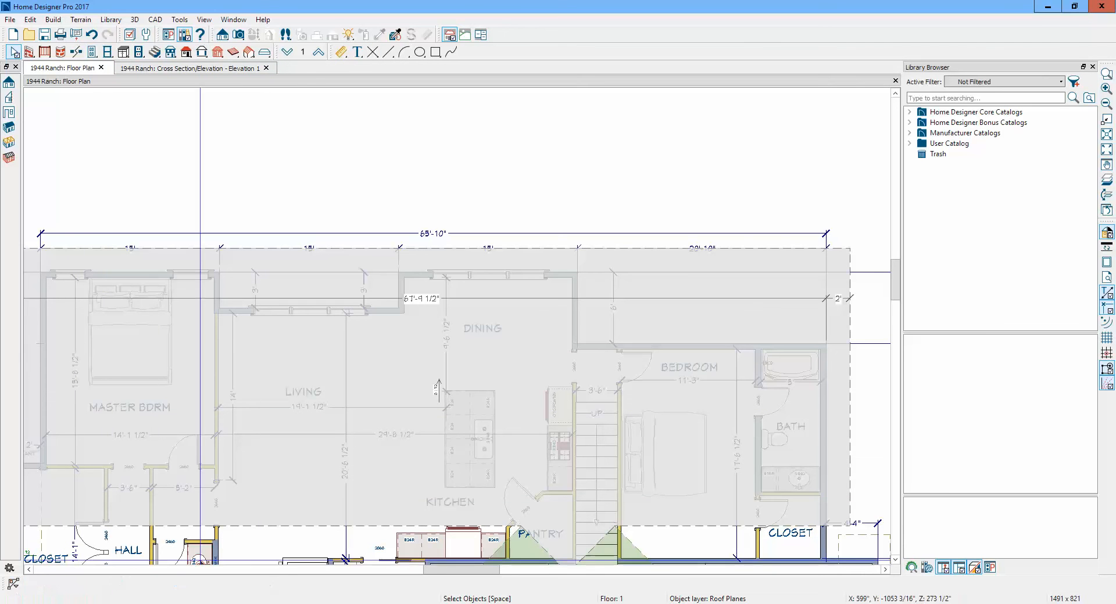
pyautogui.click(603, 250)
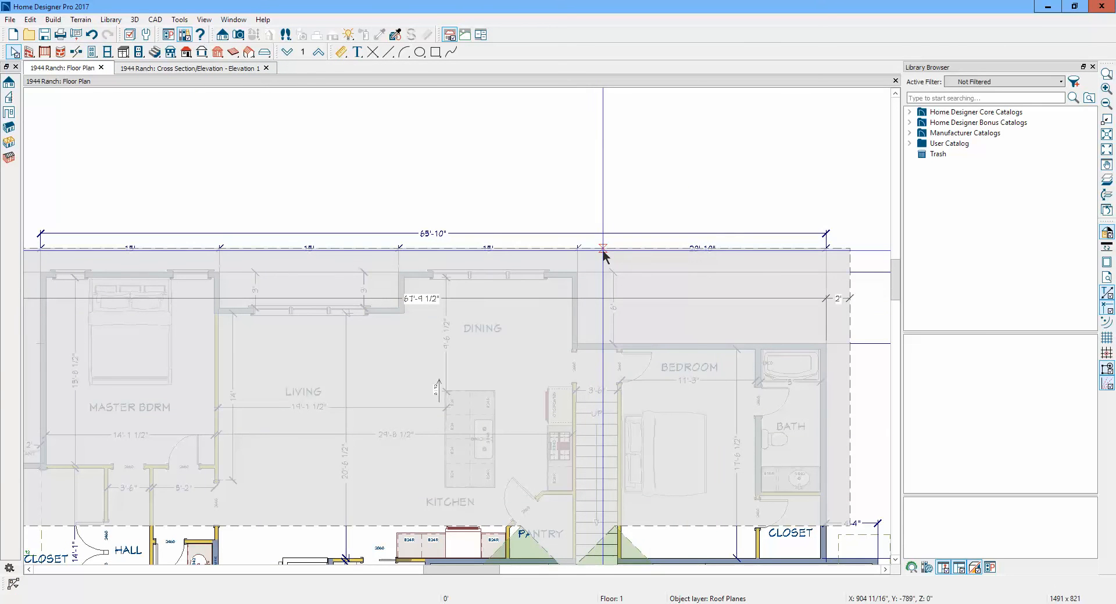
pyautogui.click(724, 250)
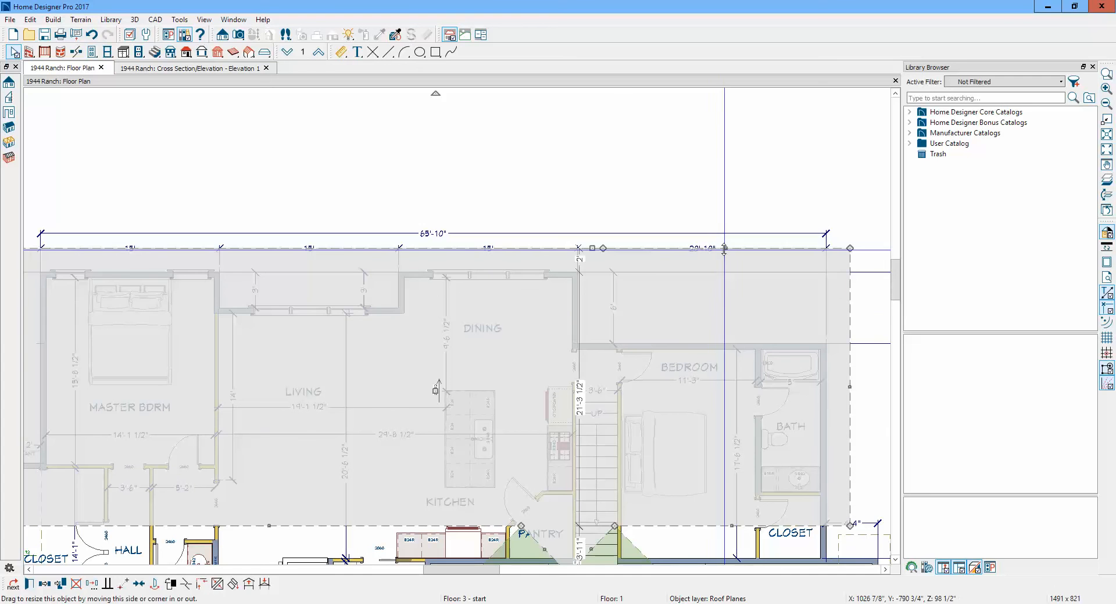
pyautogui.moveTo(724, 249); pyautogui.dragTo(724, 321)
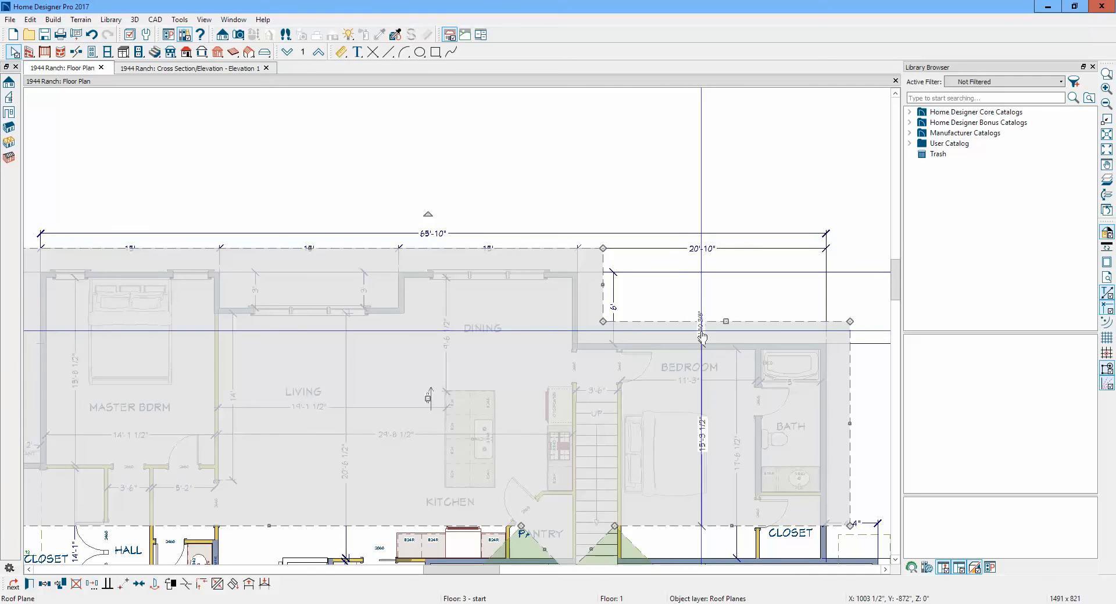
# - Set the stepped-back eave's overhang from the bedroom's rear wall to 2'
pyautogui.click(701, 334)
pyautogui.write('2')
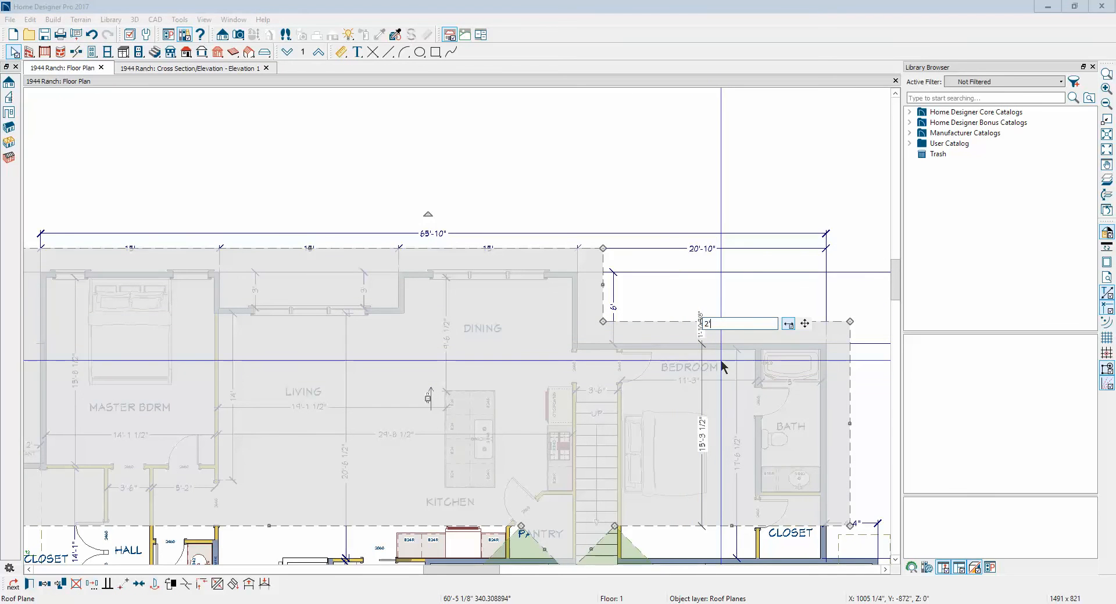
pyautogui.press('Return')
pyautogui.press('Escape')
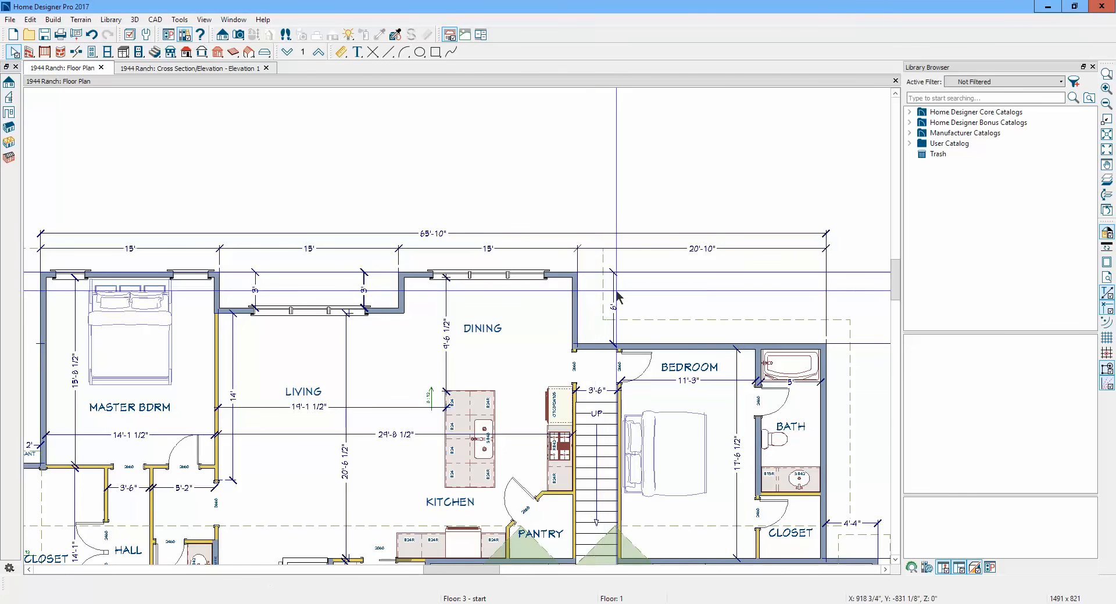
# - Set the overhang of the roof plane's jog edge from the dining room's side wall to 2'
pyautogui.click(603, 296)
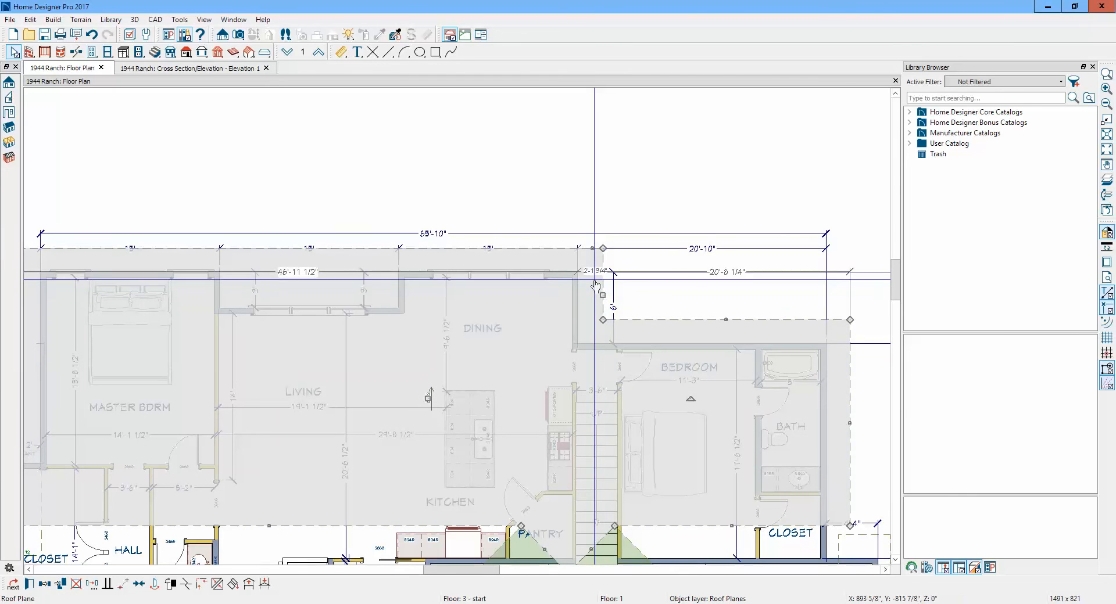
pyautogui.click(591, 272)
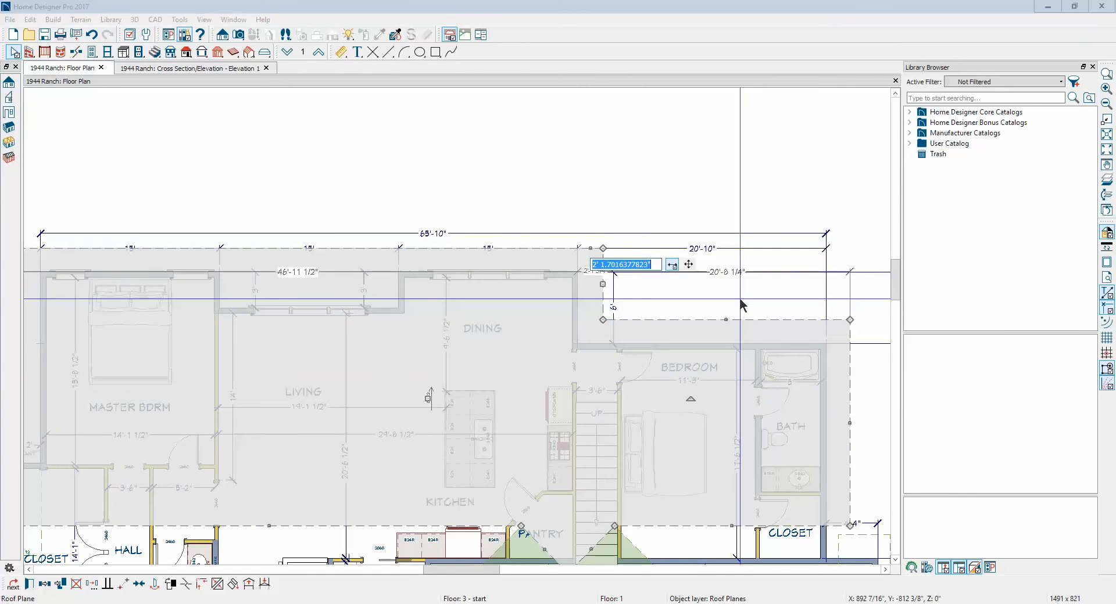
pyautogui.write('24')
pyautogui.press('Return')
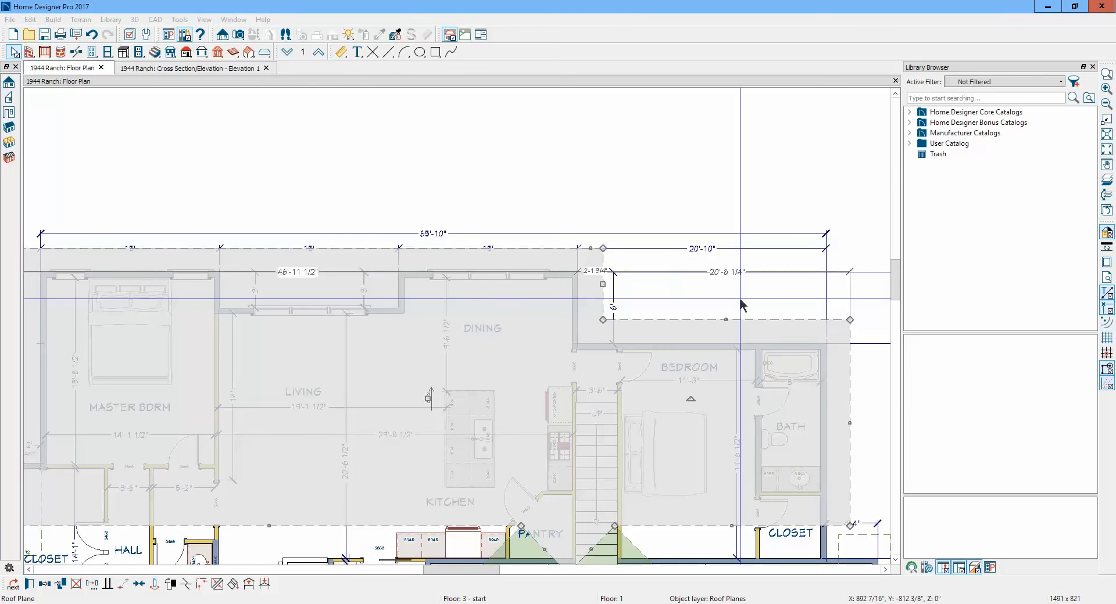
pyautogui.press('Escape')
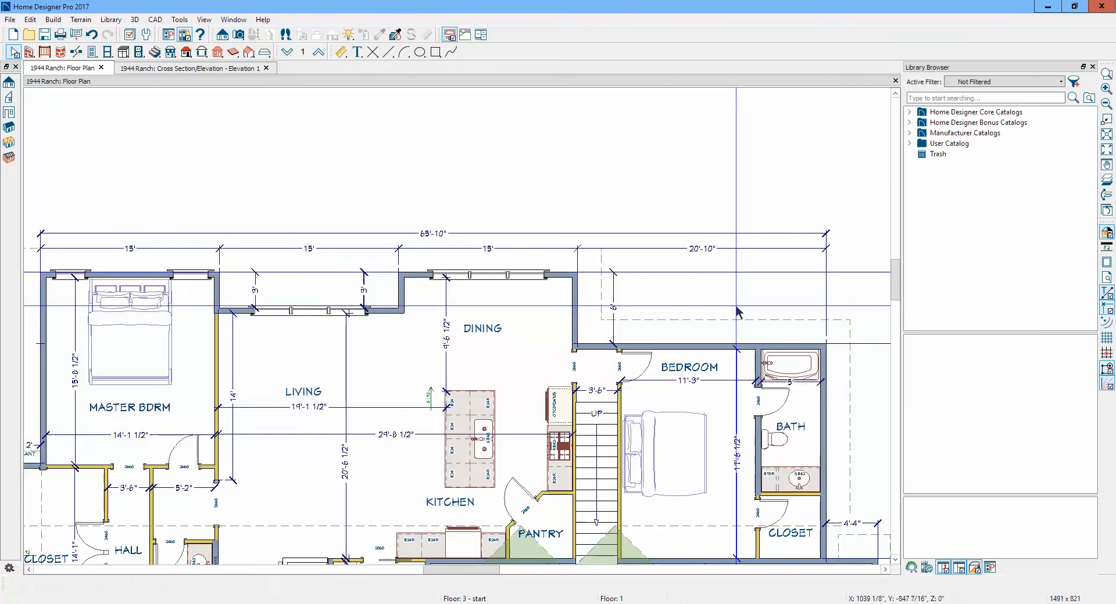
# - Lower the ridge edge of the garage's front roof plane in the elevation to align with the main house's ridge
pyautogui.scroll(-4, 551, 276)
pyautogui.scroll(-3, 551, 274)
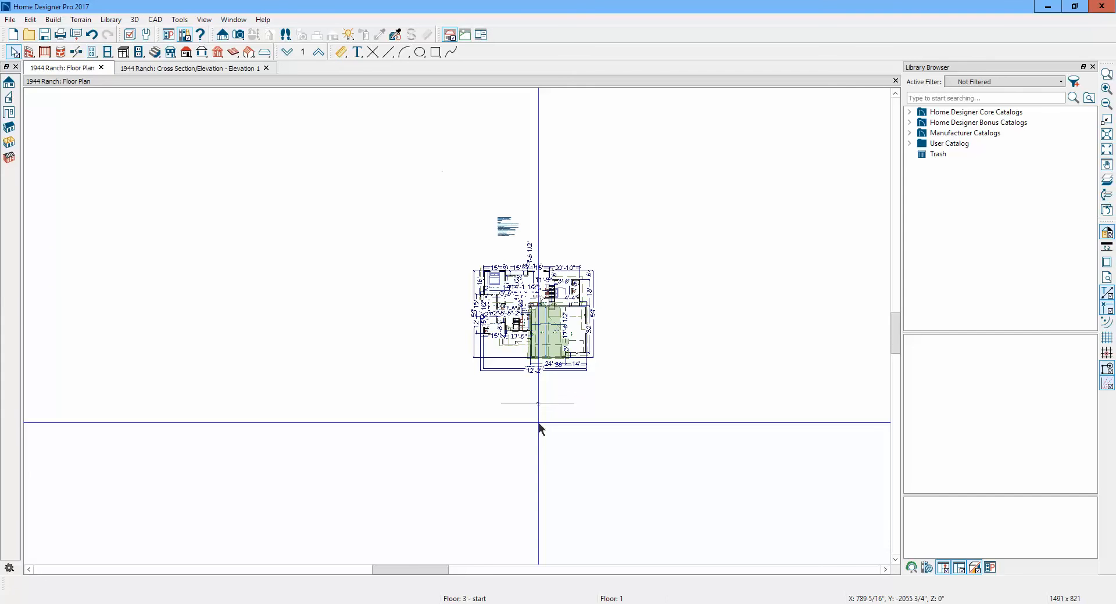
pyautogui.hotkey('ctrl', 'Tab')
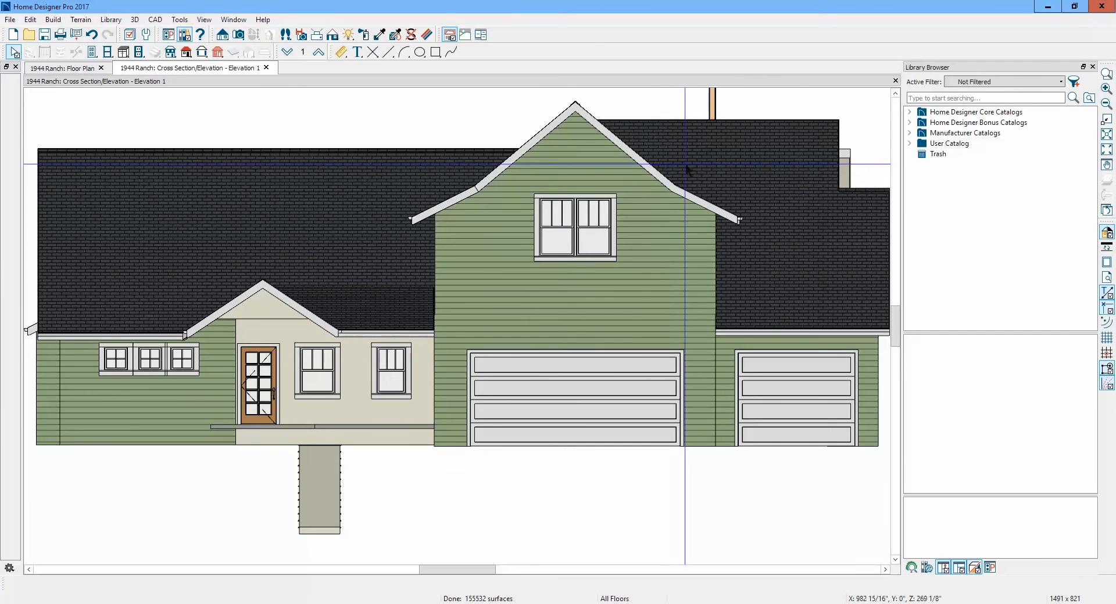
pyautogui.click(744, 143)
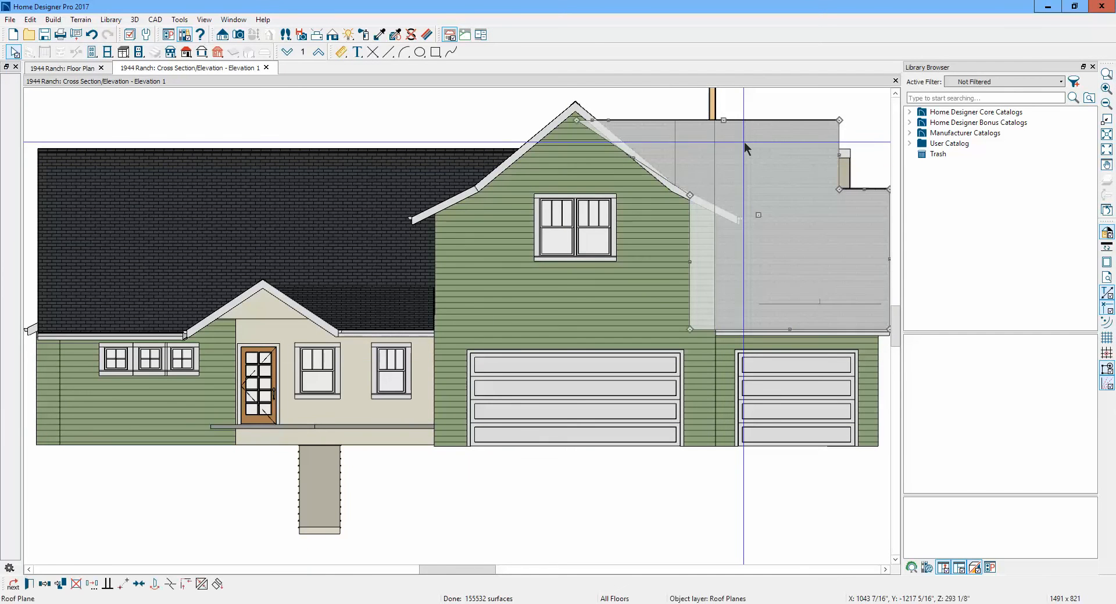
pyautogui.moveTo(724, 121); pyautogui.dragTo(847, 150)
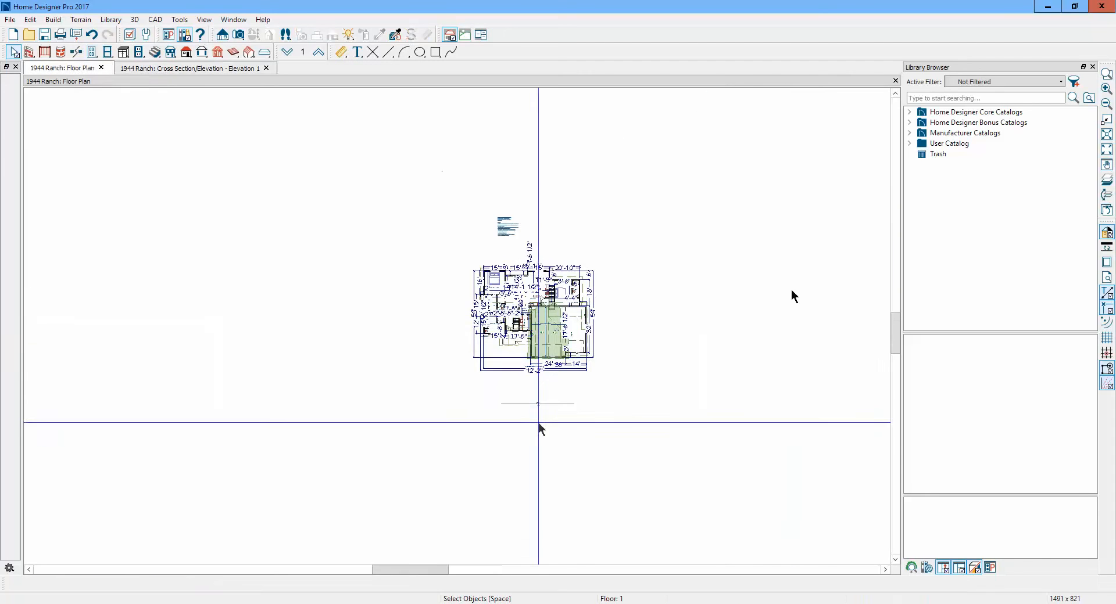
pyautogui.scroll(5, 684, 336)
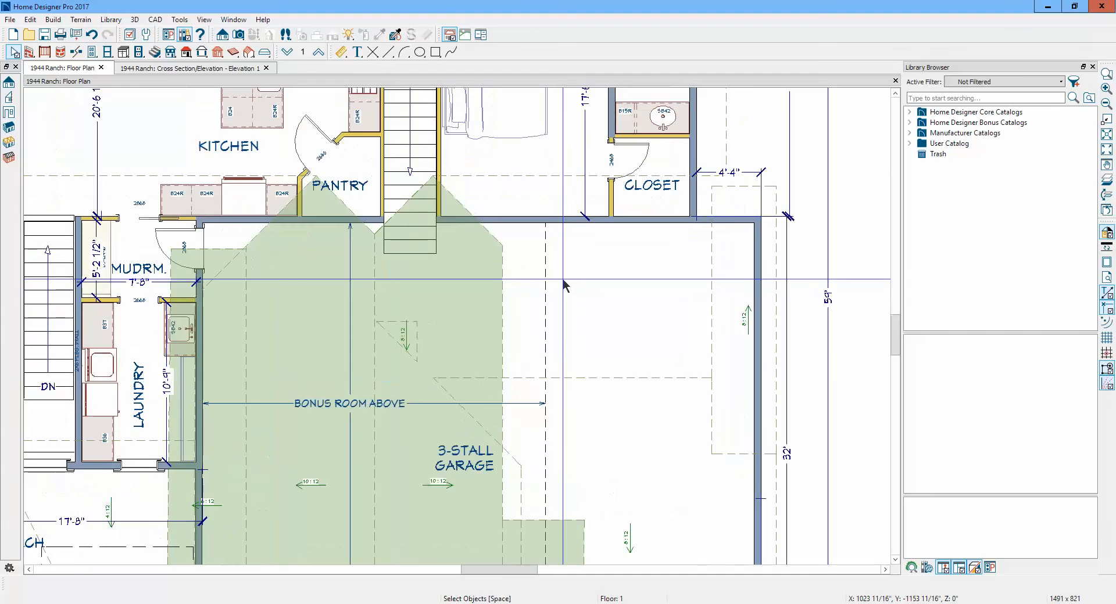
# - Examine the garage's front roof plane over the third stall and where its edges meet the neighbouring roof planes
pyautogui.scroll(-2, 563, 280)
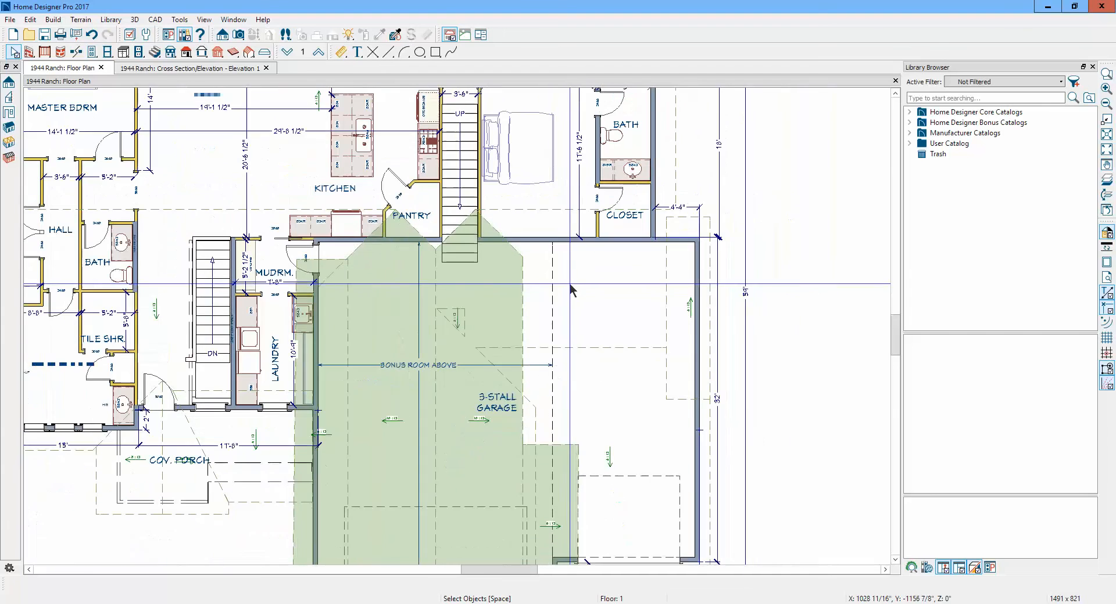
pyautogui.click(626, 349)
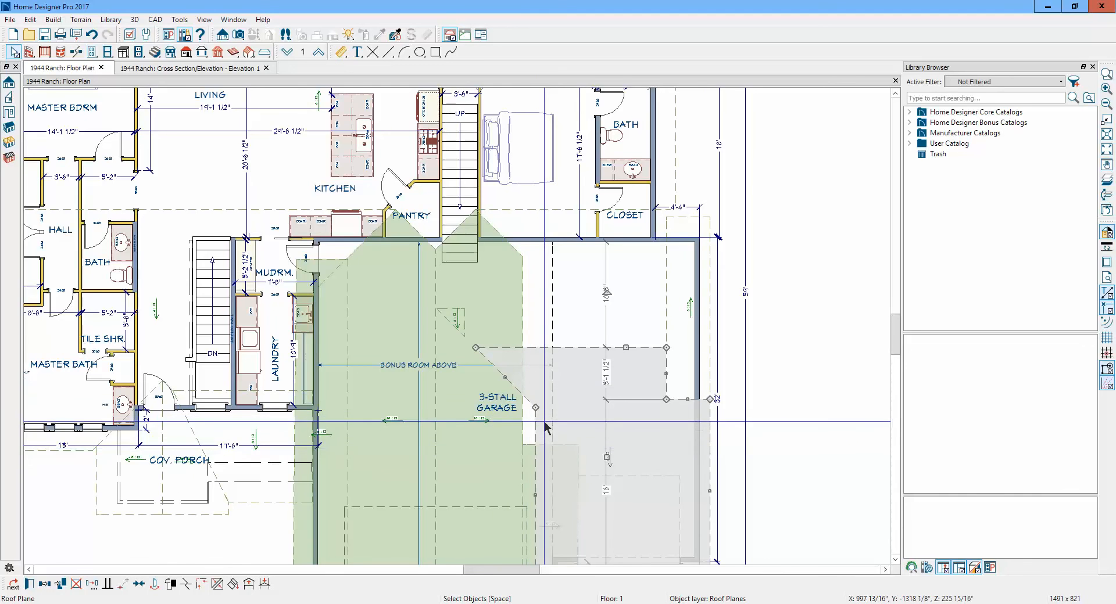
pyautogui.scroll(-3, 529, 421)
pyautogui.scroll(3, 541, 419)
pyautogui.scroll(1, 538, 417)
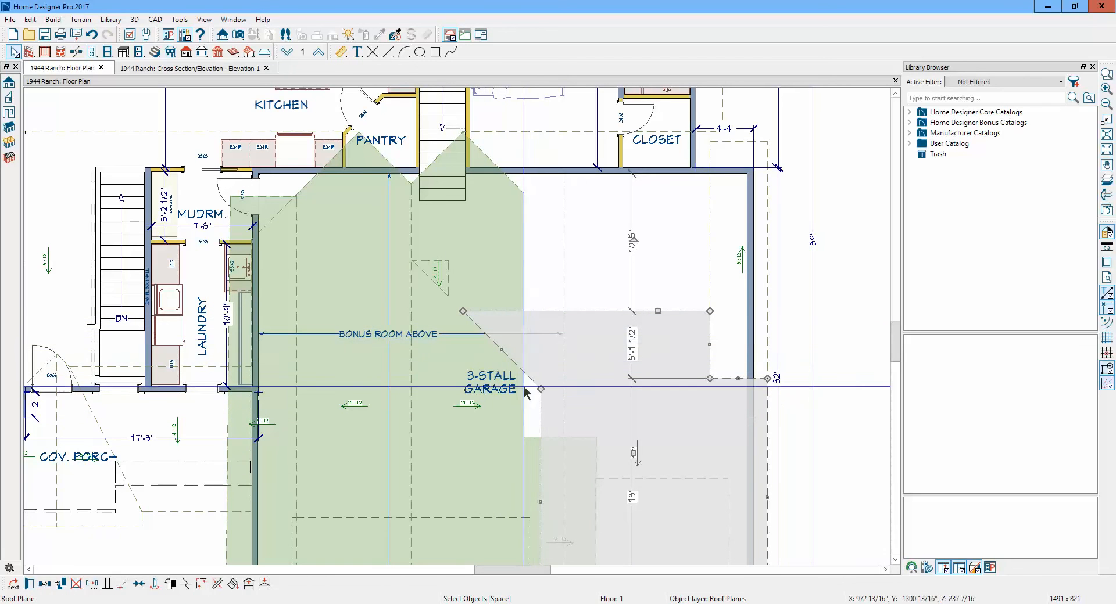
pyautogui.scroll(-2, 518, 379)
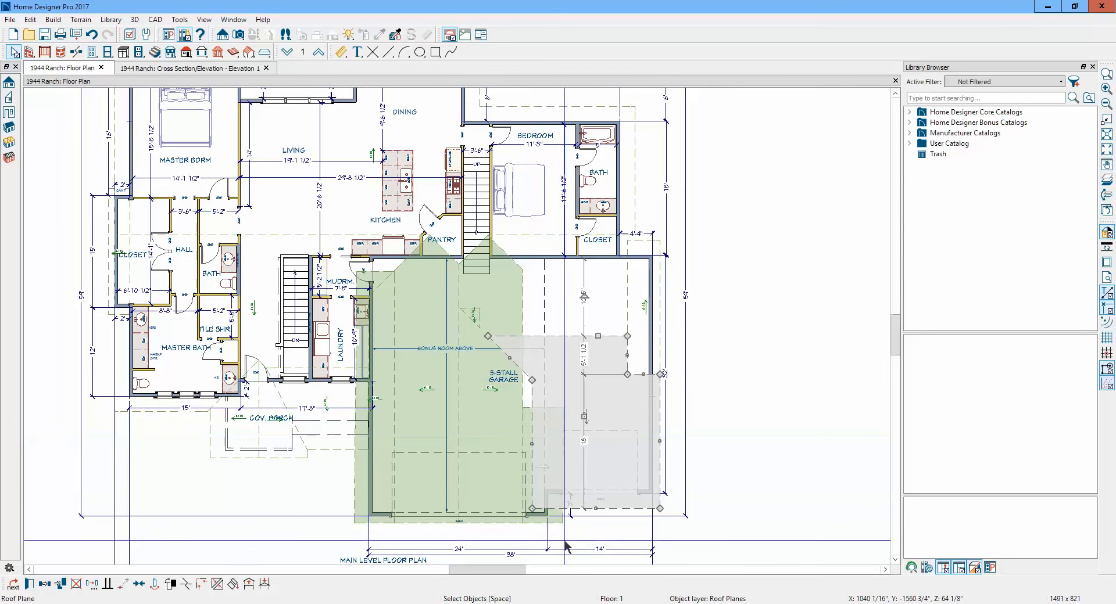
# - Switch to the browser and check the garage roof in the reference house picture, returning to the floor plan
pyautogui.press('l')
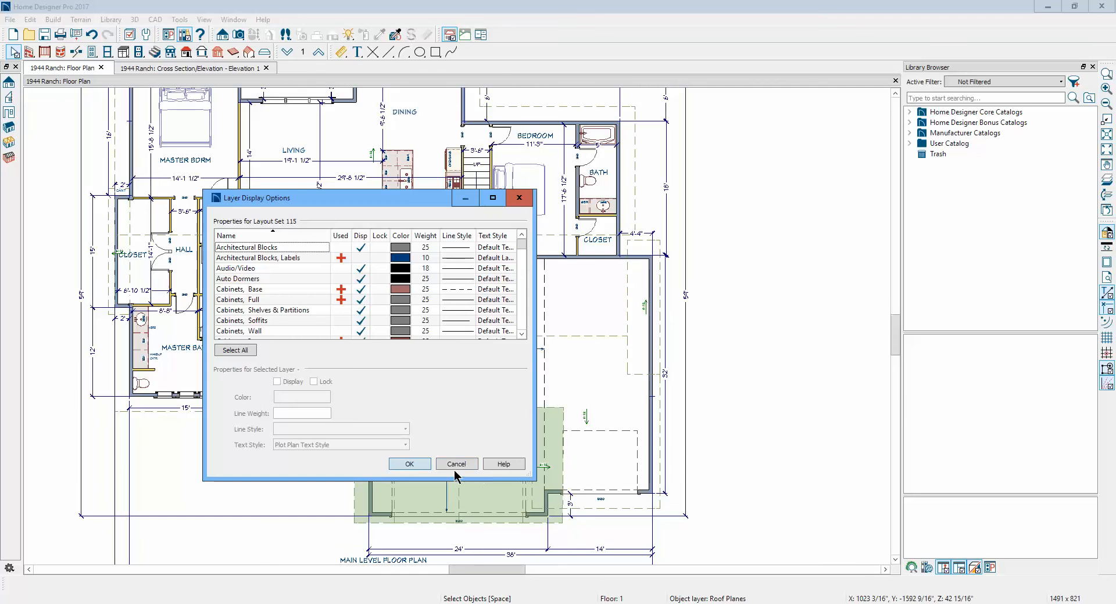
pyautogui.click(456, 465)
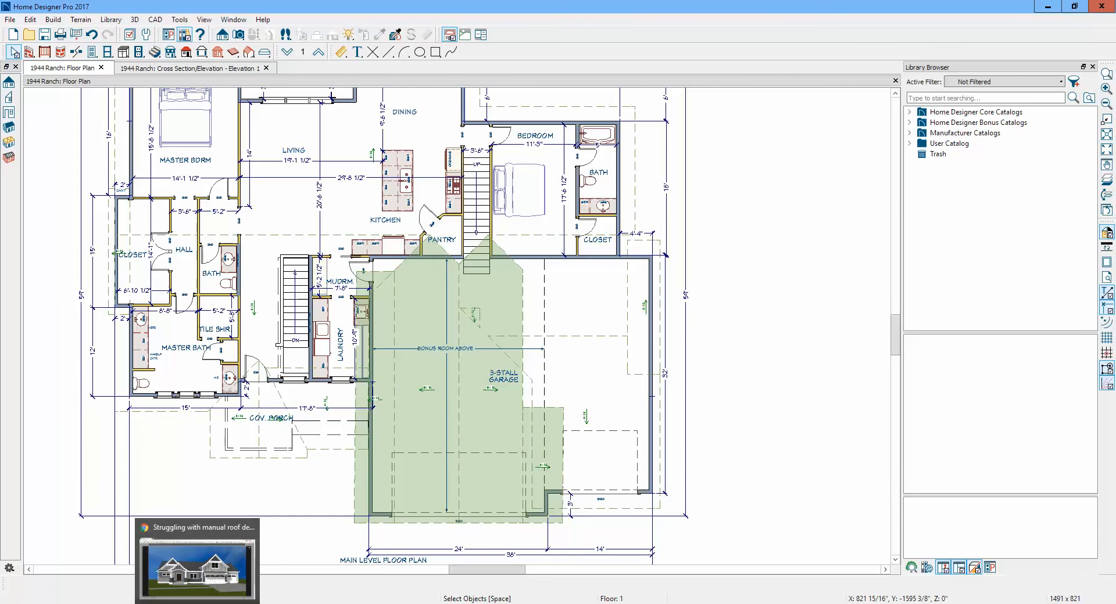
pyautogui.click(200, 558)
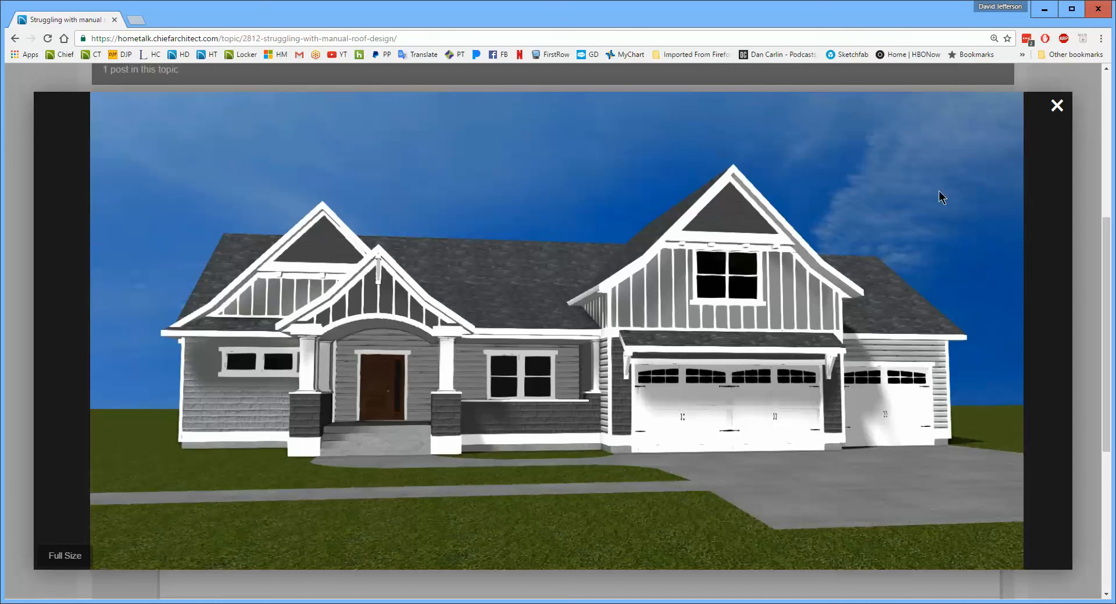
pyautogui.click(1045, 10)
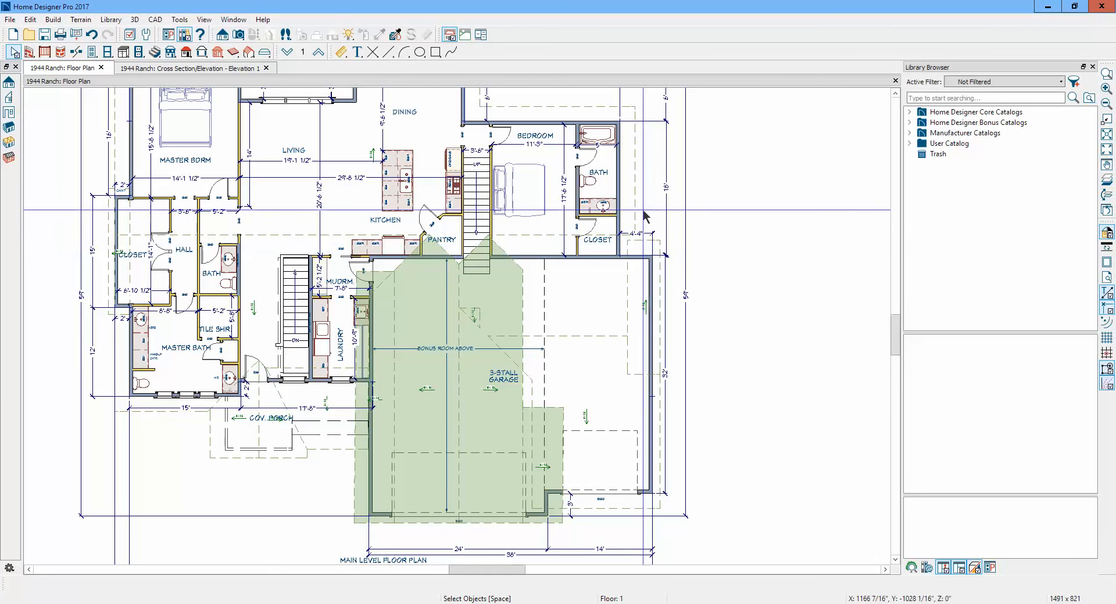
# - Inspect the main rear roof plane, the garage's narrow side plane with its specification, and the garage's front plane
pyautogui.click(535, 242)
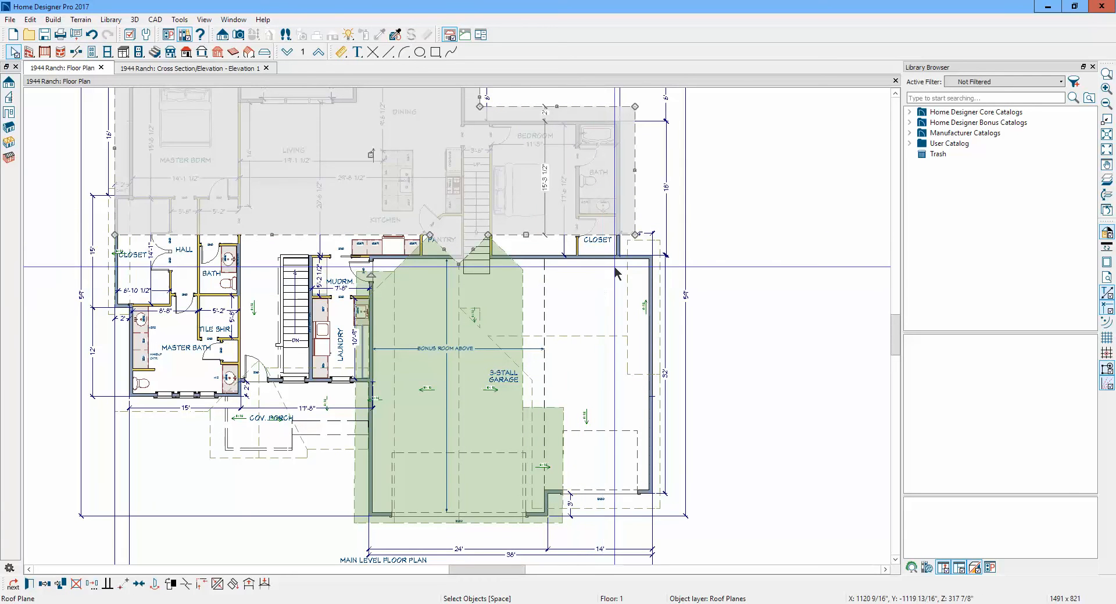
pyautogui.click(629, 286)
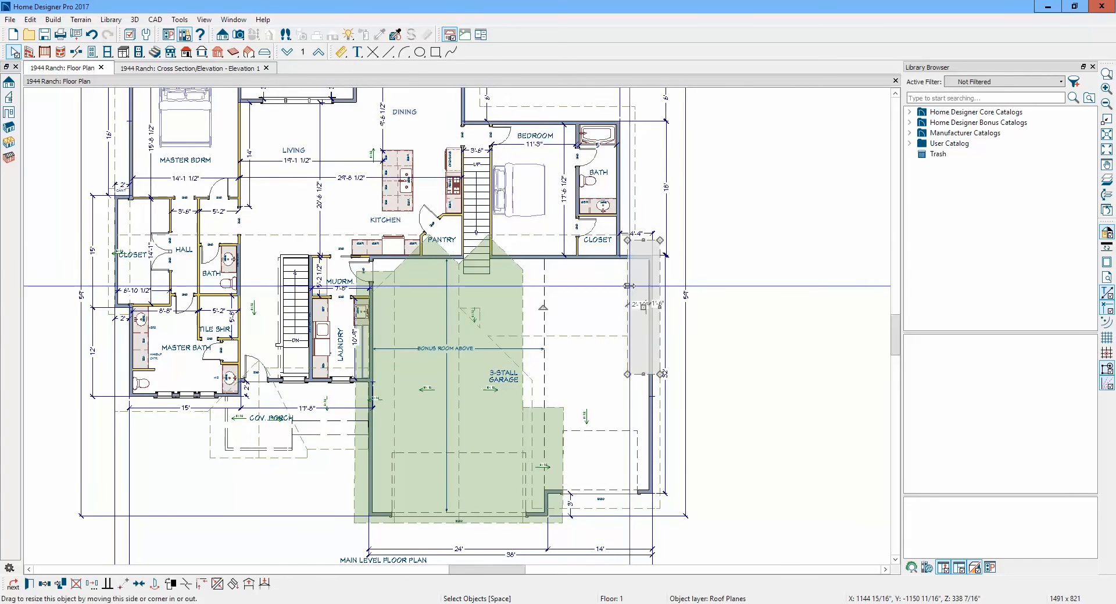
pyautogui.click(29, 585)
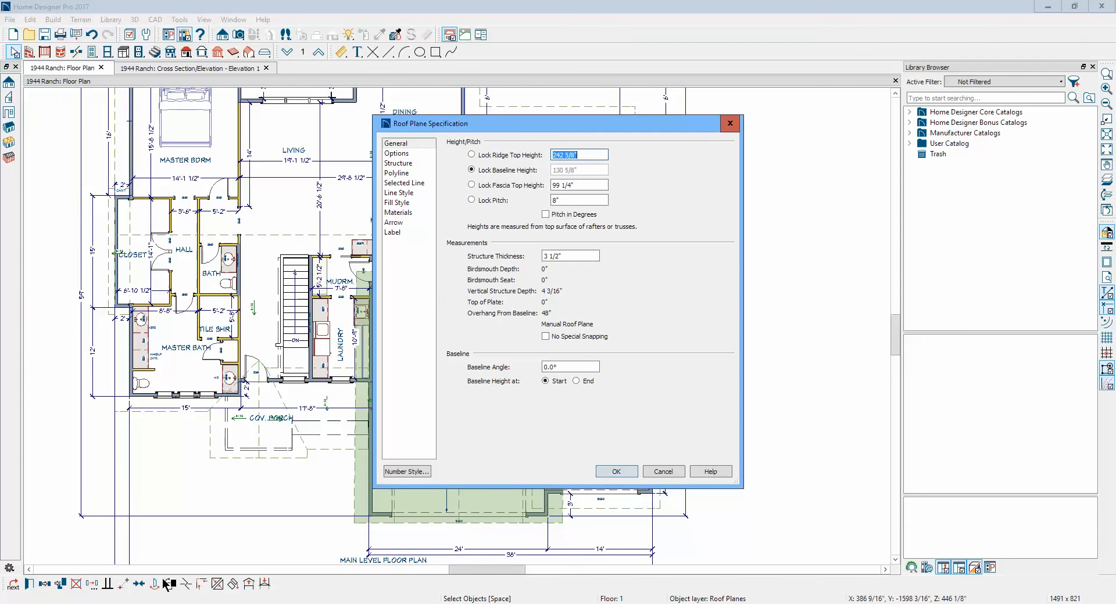
pyautogui.click(674, 472)
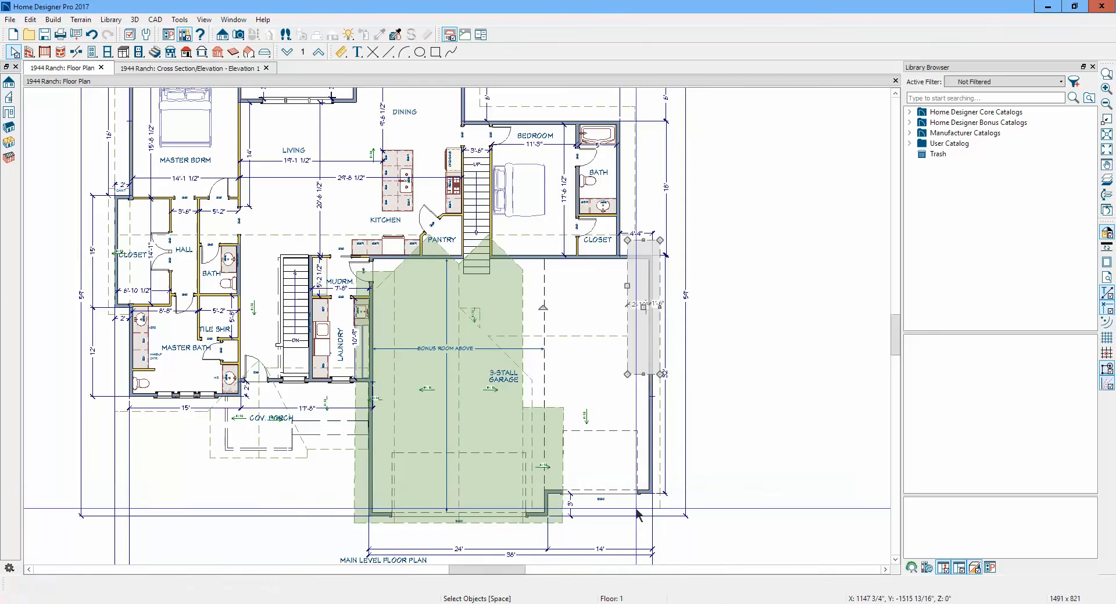
pyautogui.click(627, 508)
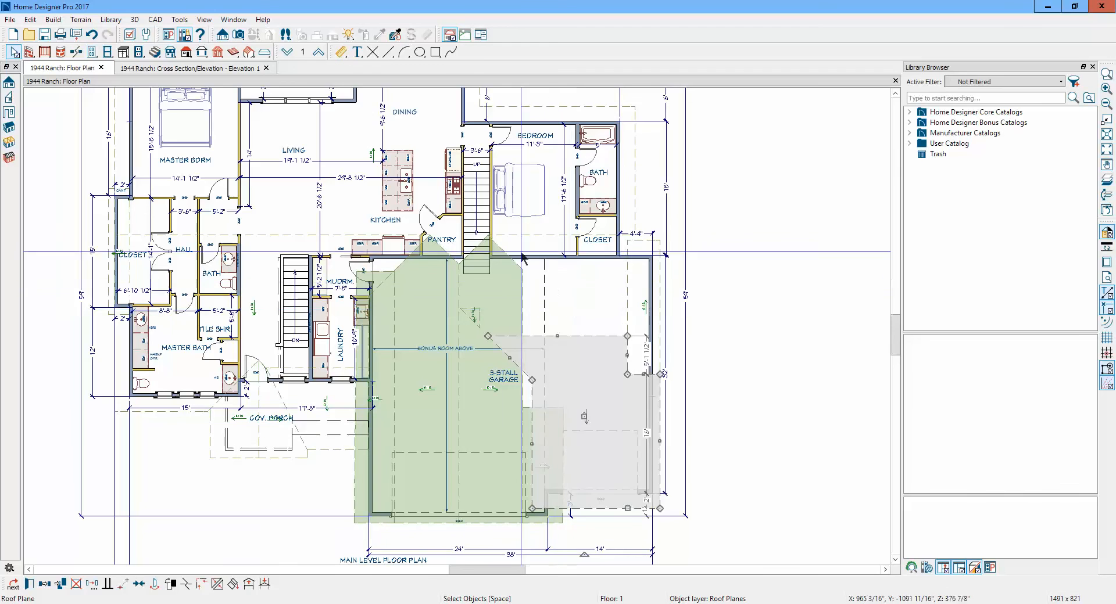
pyautogui.click(526, 235)
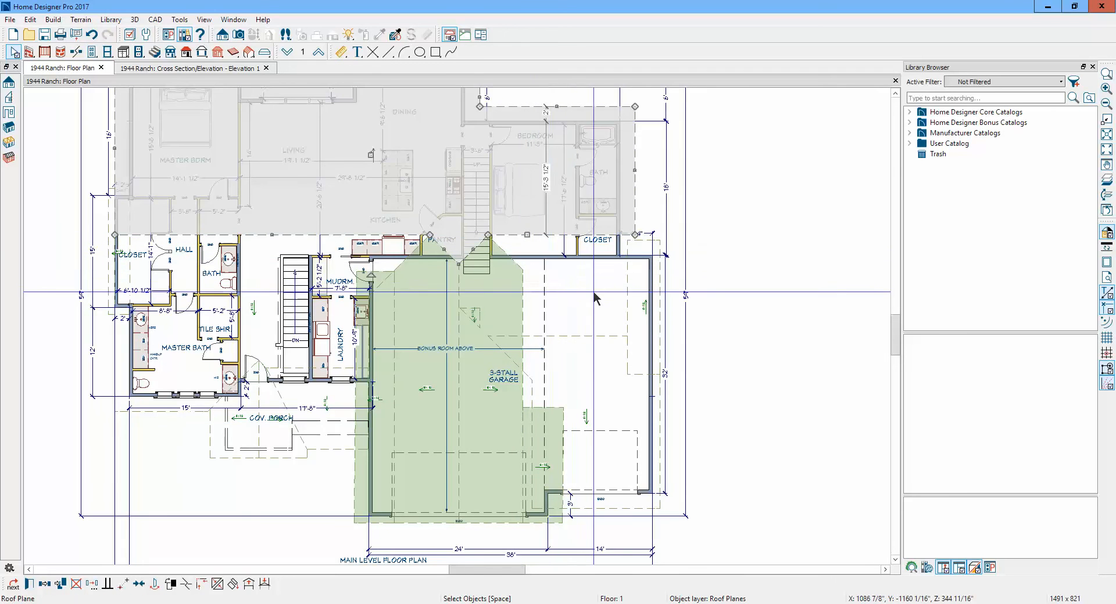
pyautogui.press('Escape')
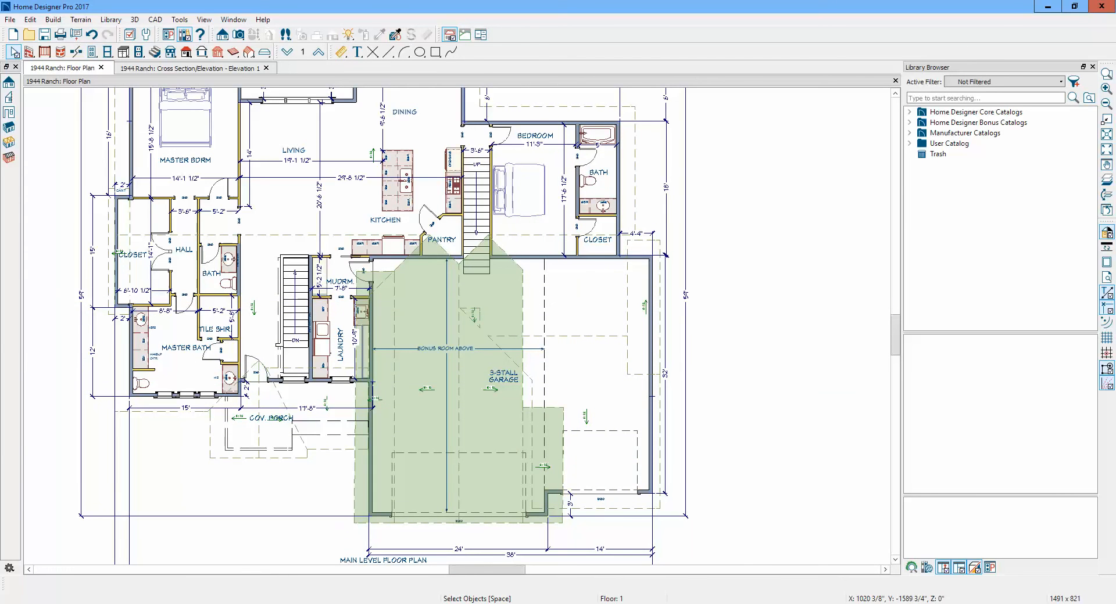
# - Review the reference house's gables and ridges in the browser again and return to the whole floor plan
pyautogui.moveTo(197, 603)
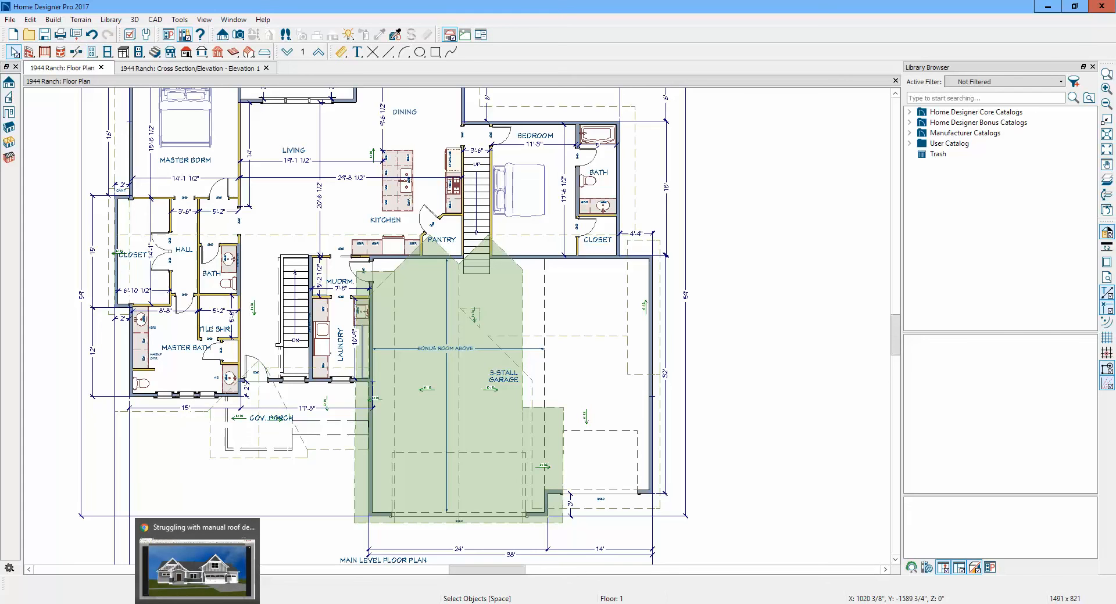
pyautogui.click(197, 603)
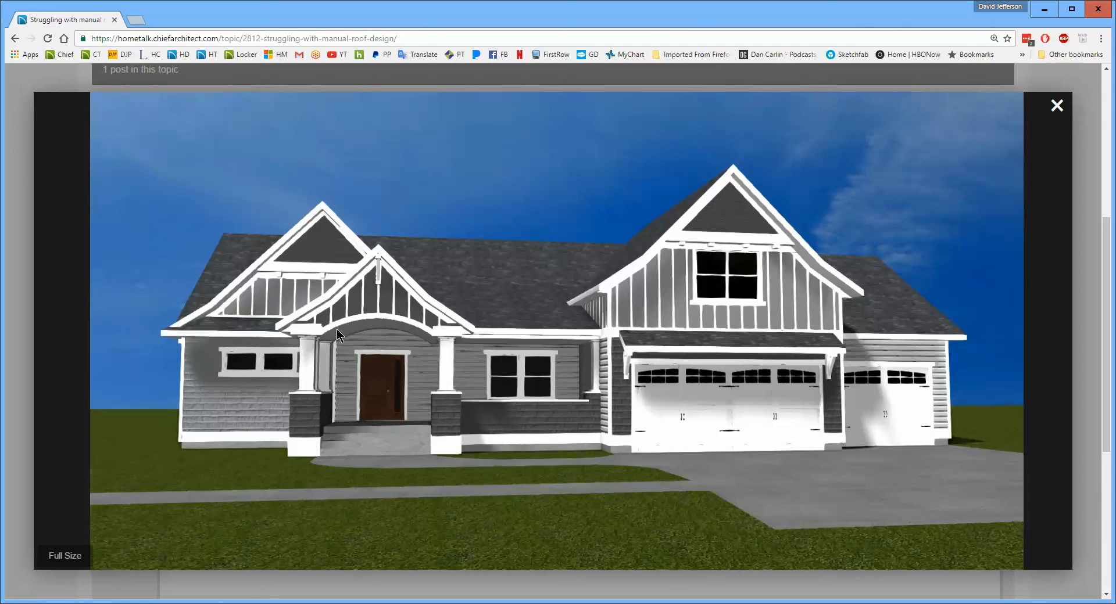
pyautogui.scroll(2, 333, 325)
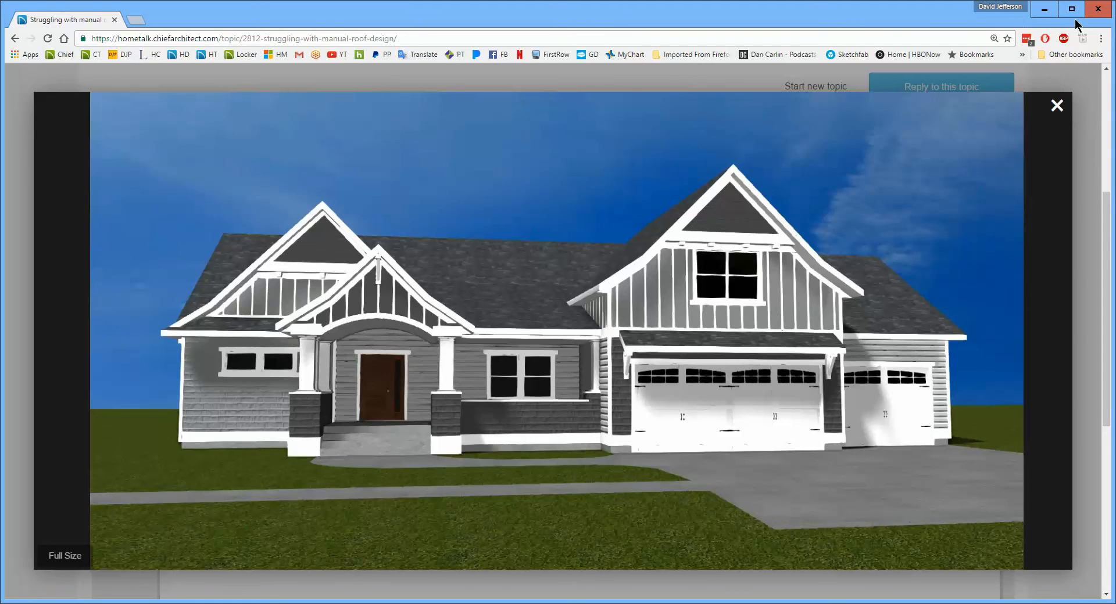
pyautogui.click(1045, 9)
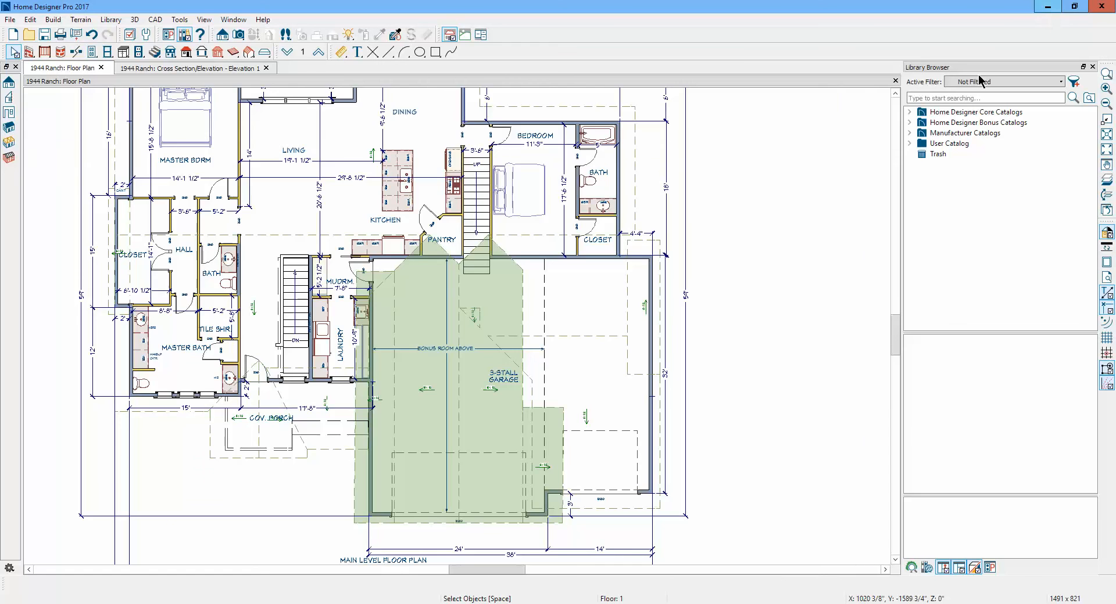
pyautogui.scroll(-2, 768, 172)
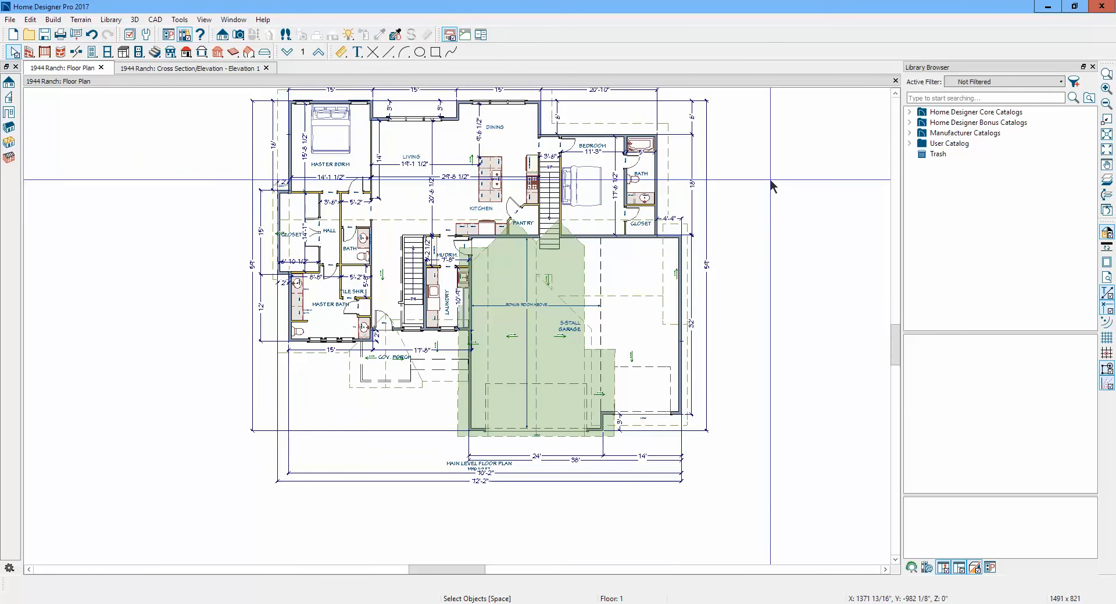